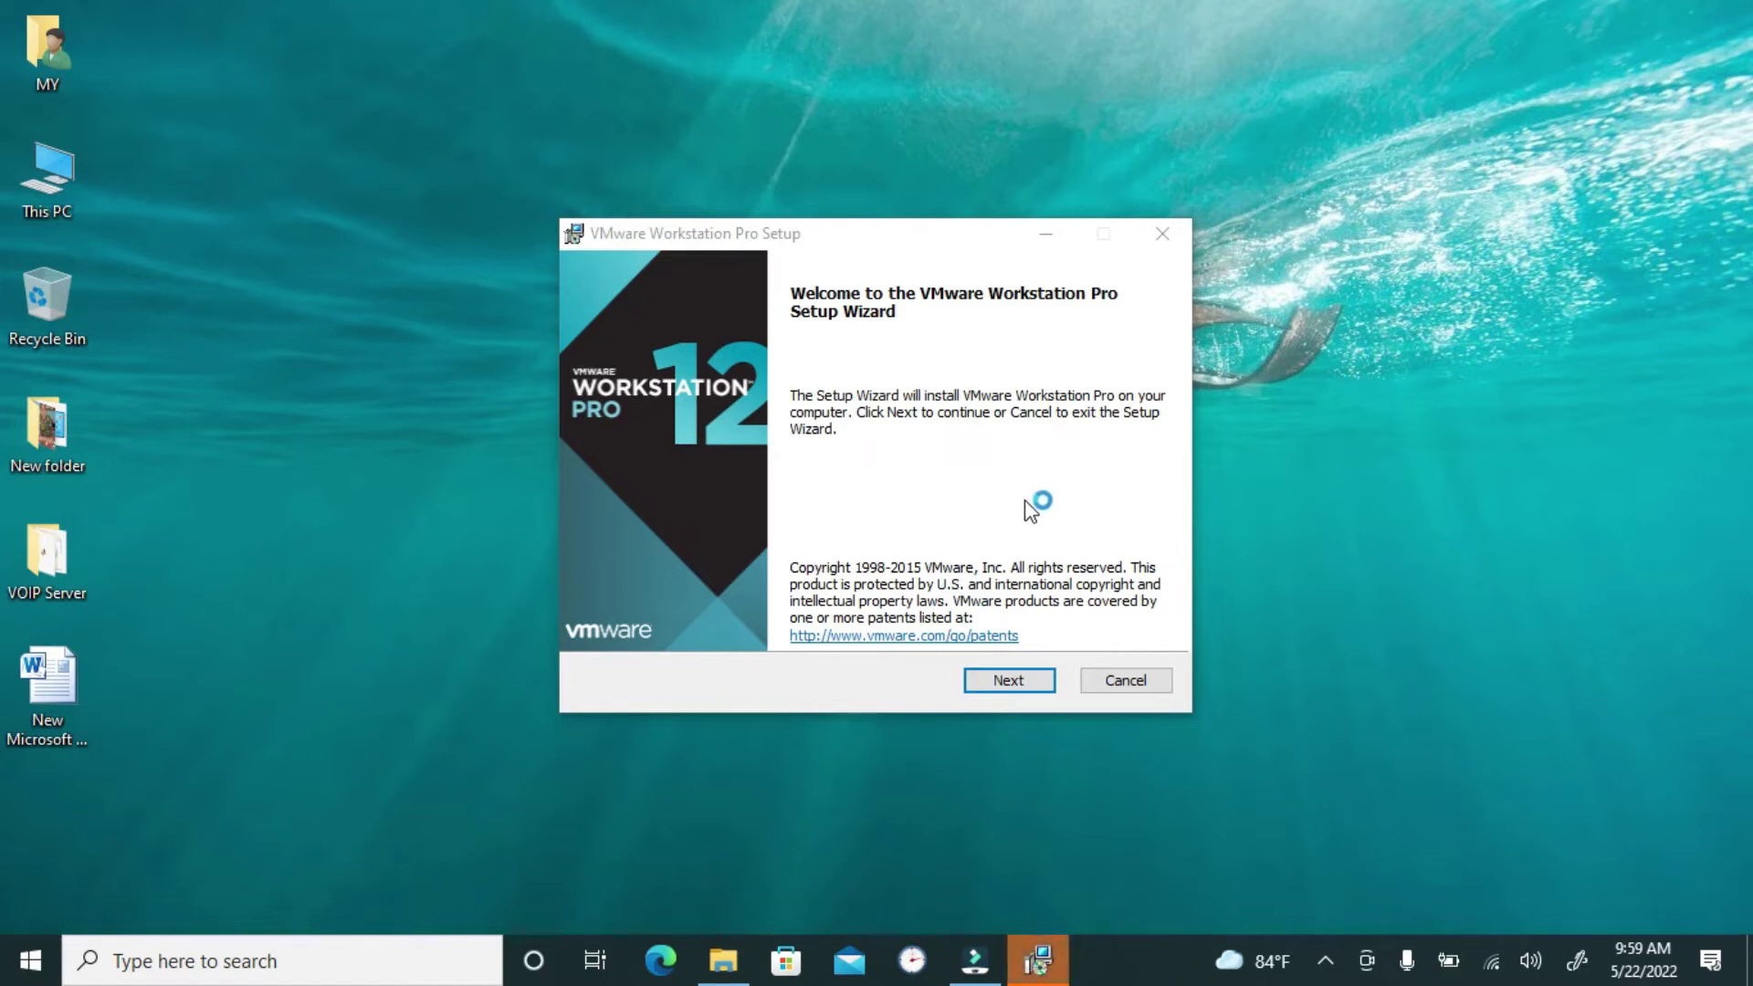
Install VMware Workstation Pro, accepting the license agreement and keeping the default destination and shortcut options, and finish the setup wizard.
{"action": "left_click", "coordinate": [1015, 680]}
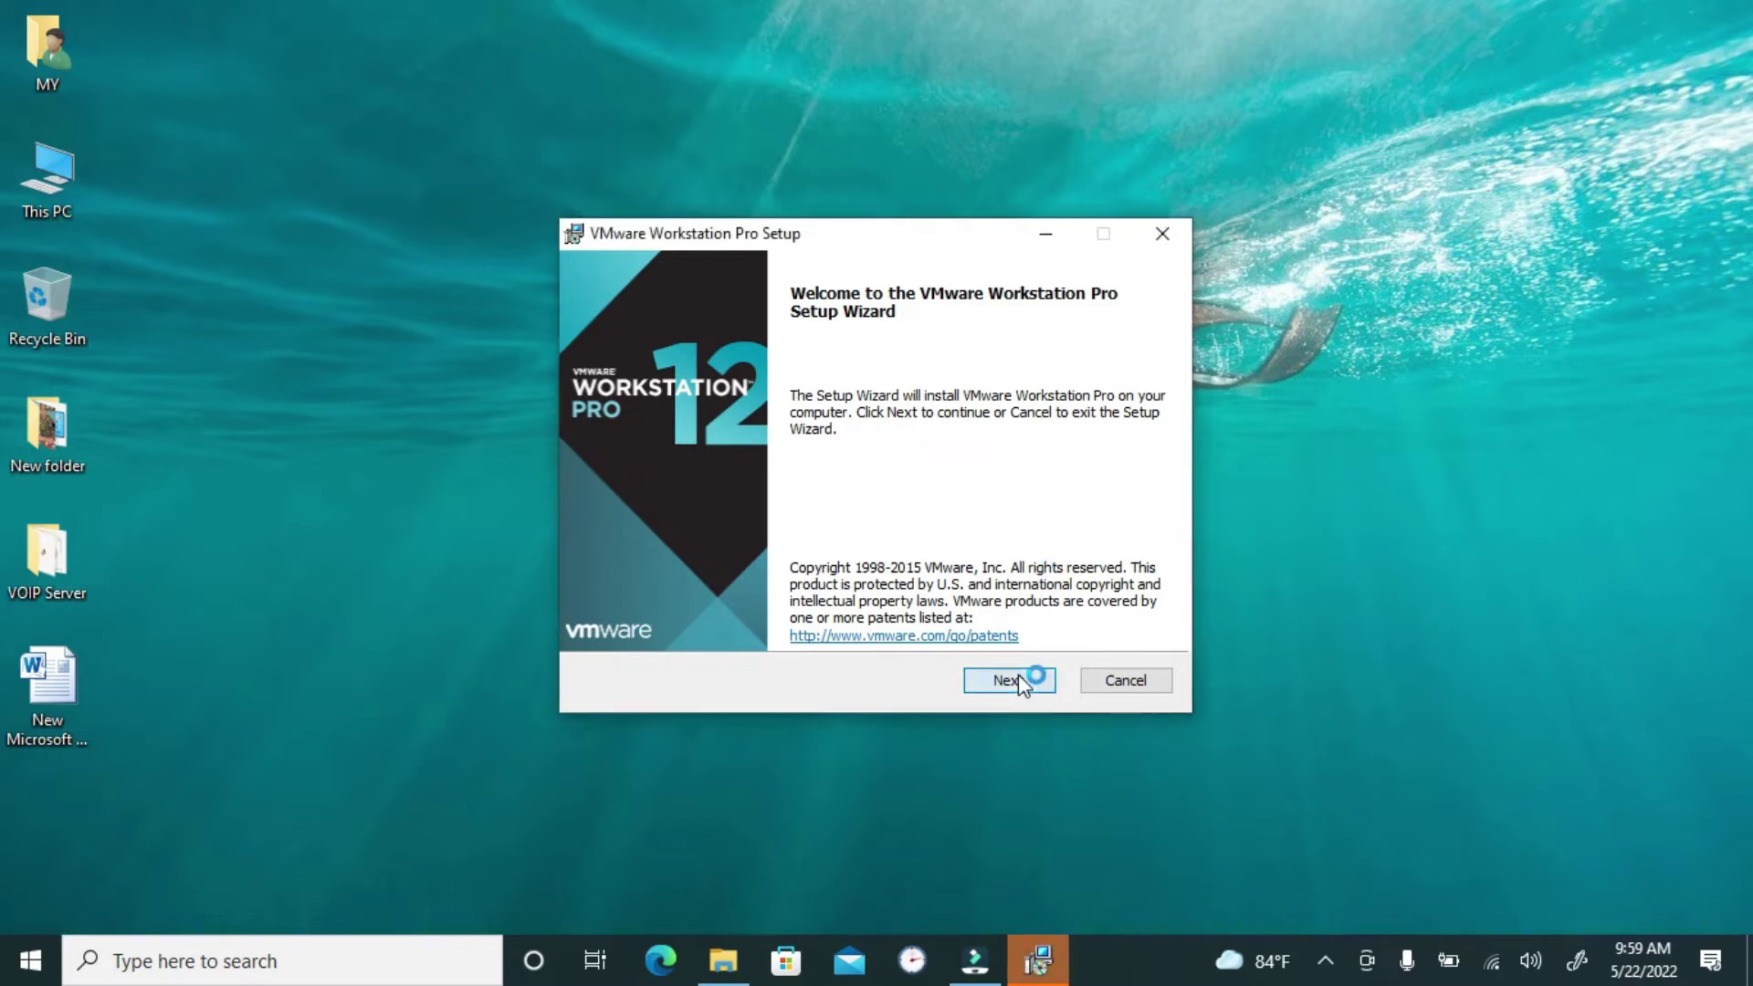
{"action": "left_click", "coordinate": [789, 621]}
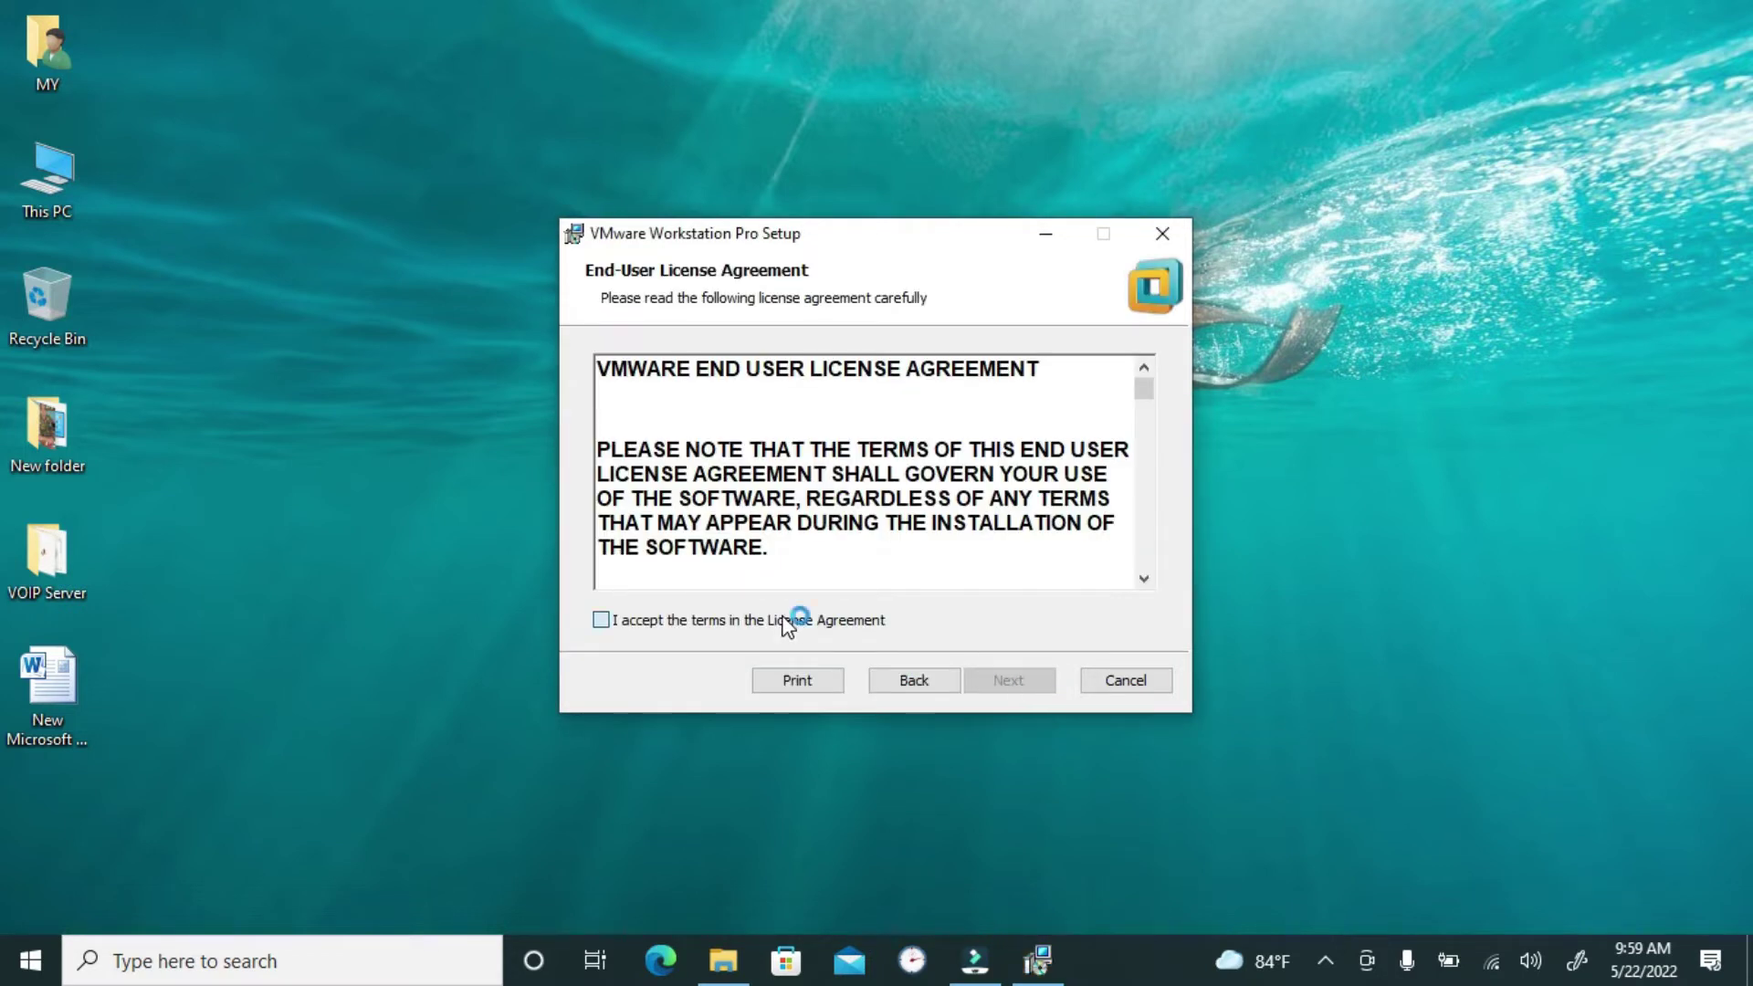
{"action": "left_click", "coordinate": [1004, 680]}
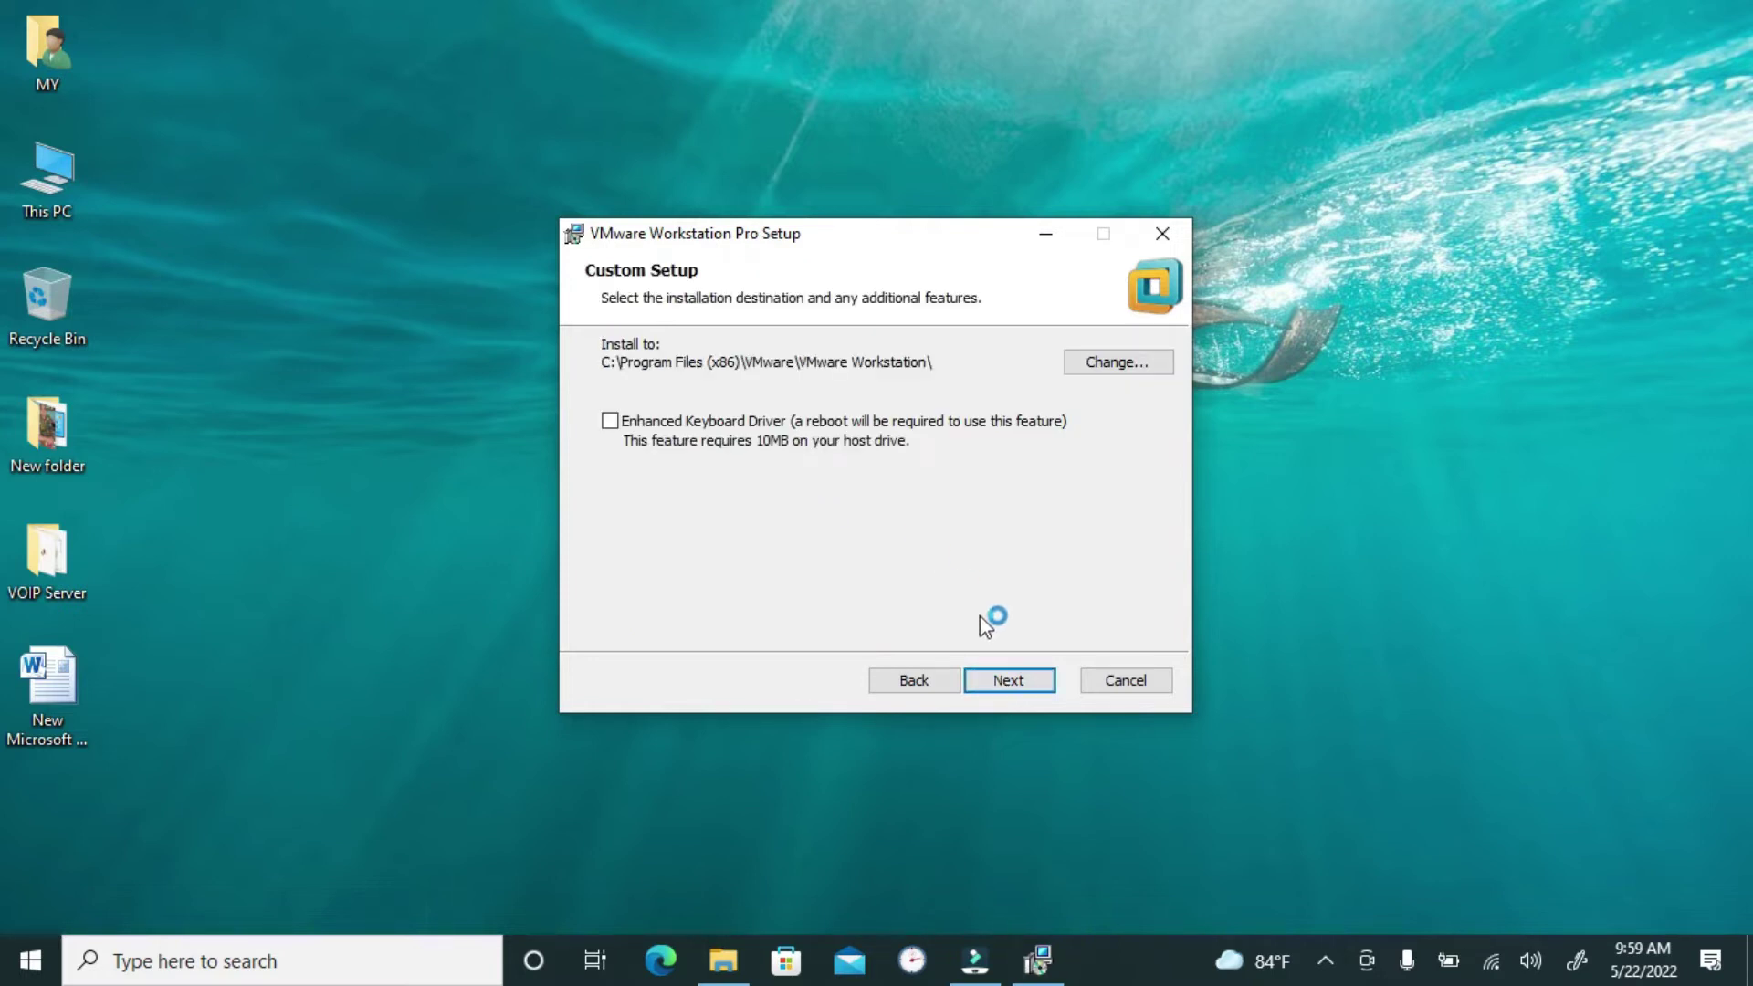
{"action": "left_click", "coordinate": [1018, 683]}
{"action": "left_click", "coordinate": [1018, 686]}
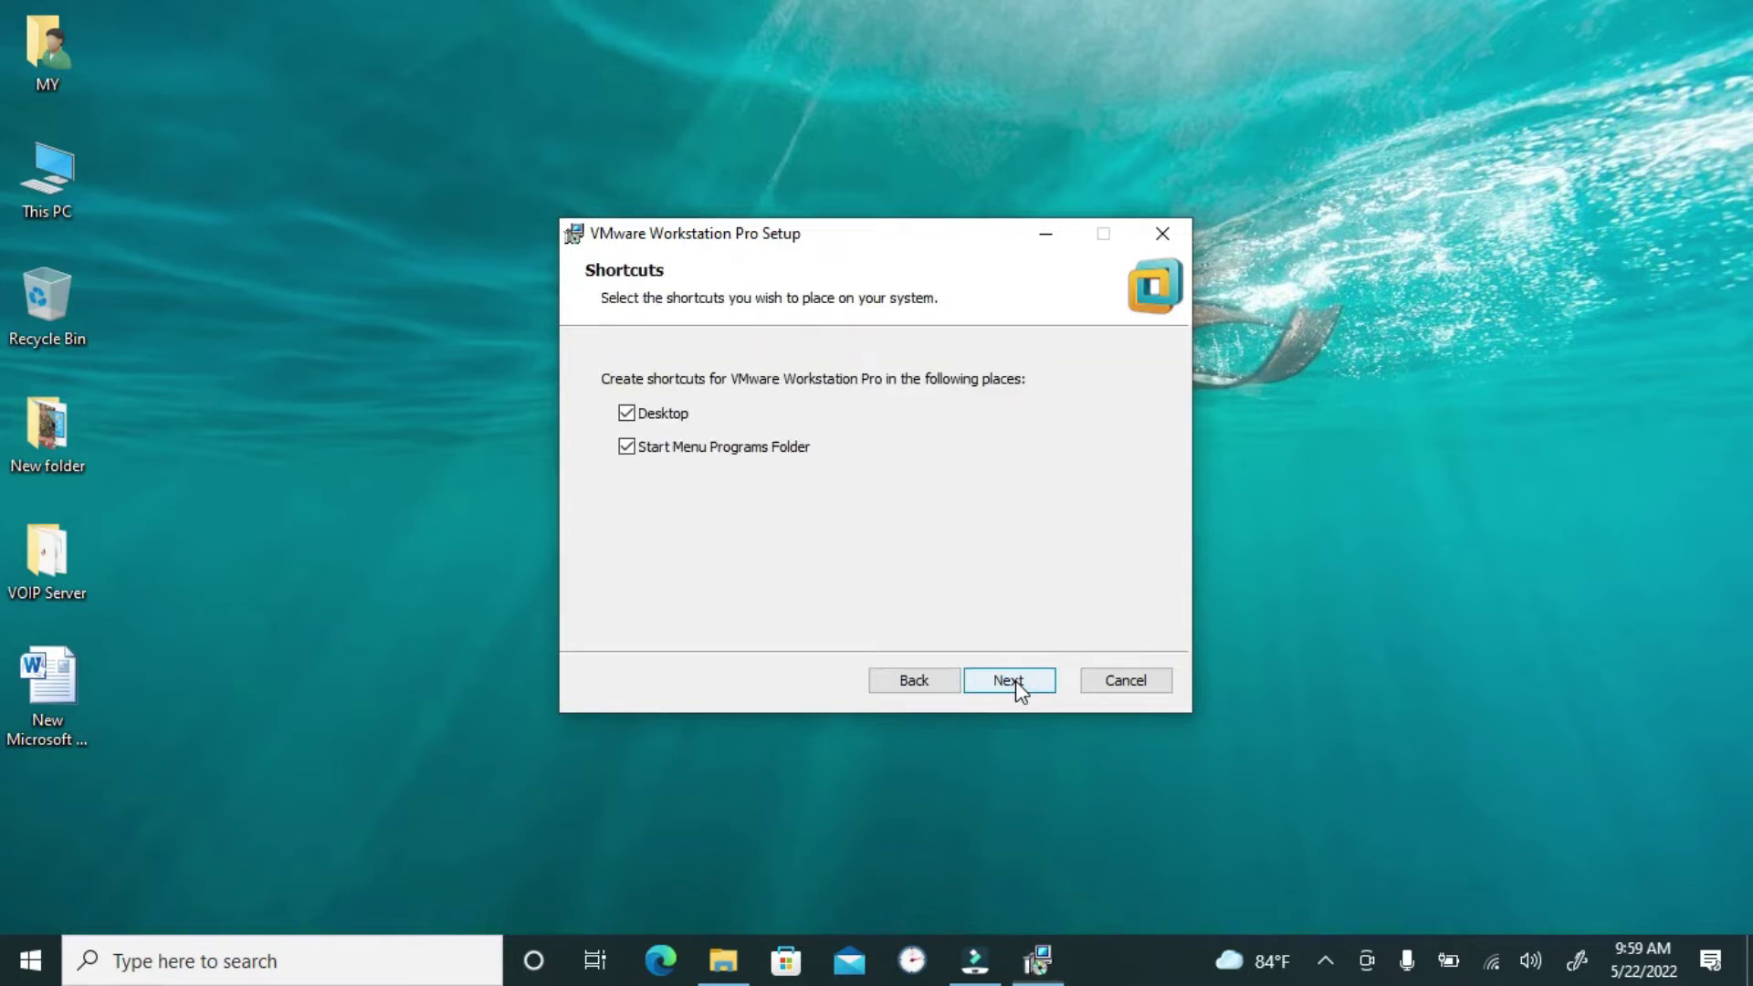
{"action": "left_click", "coordinate": [1018, 685]}
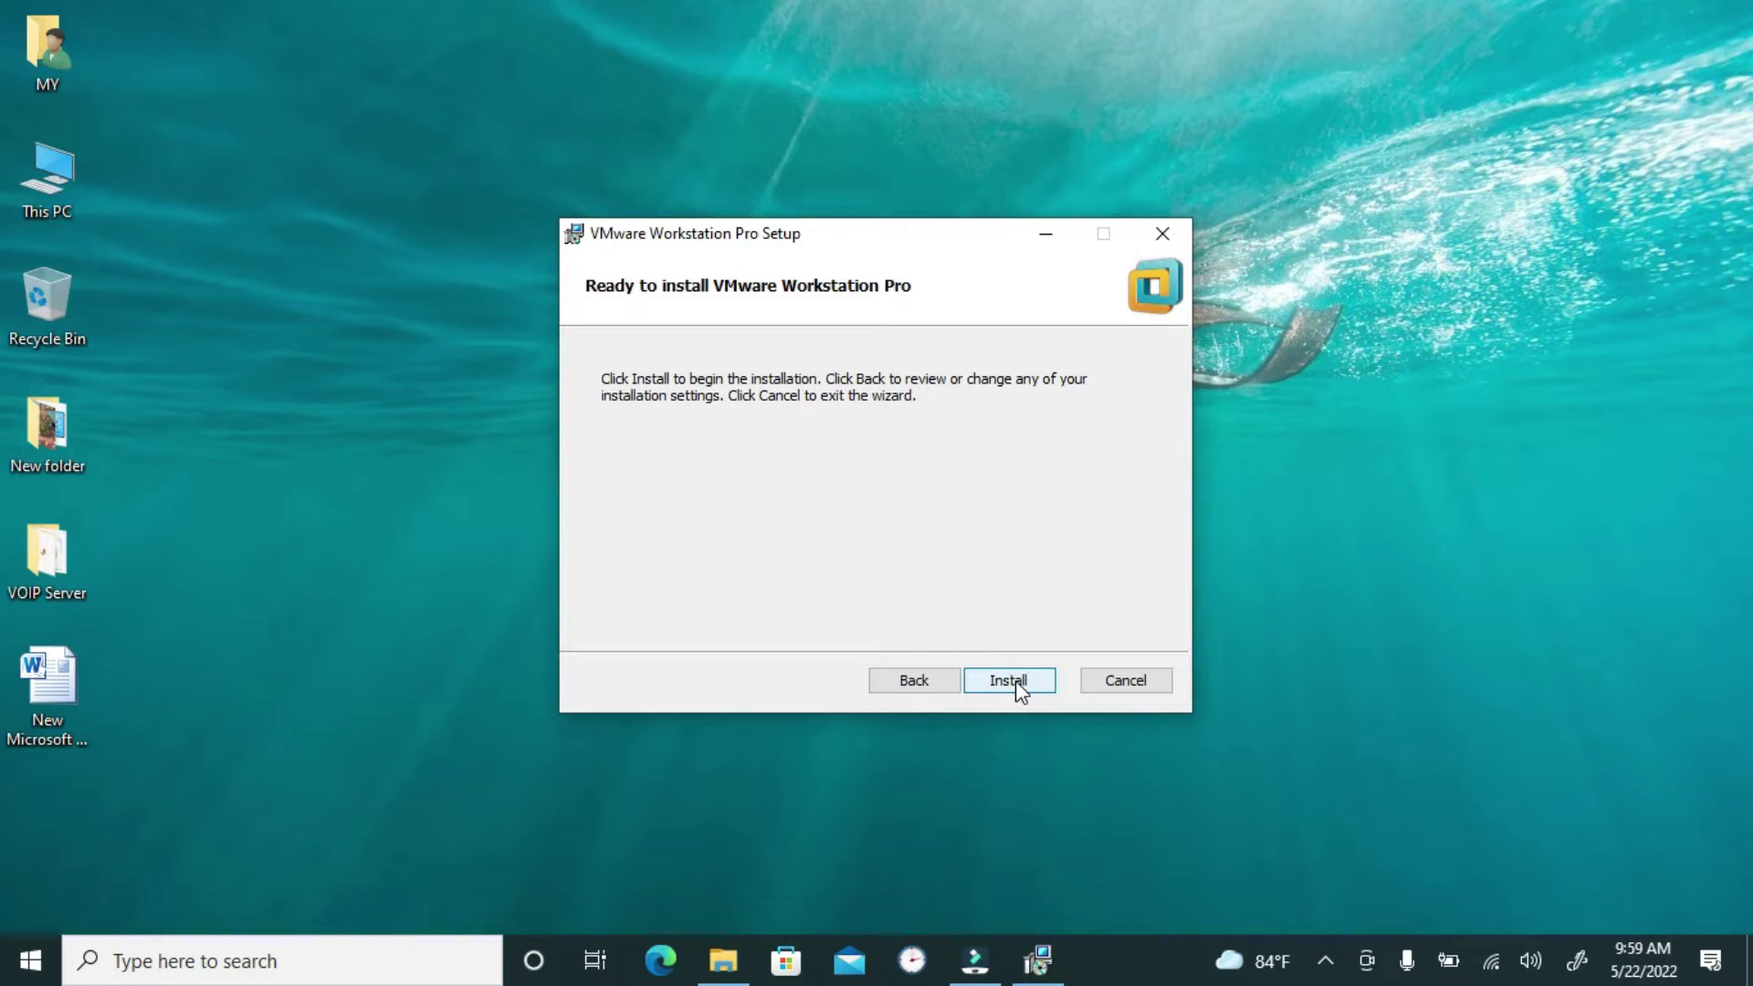
{"action": "left_click", "coordinate": [1014, 680]}
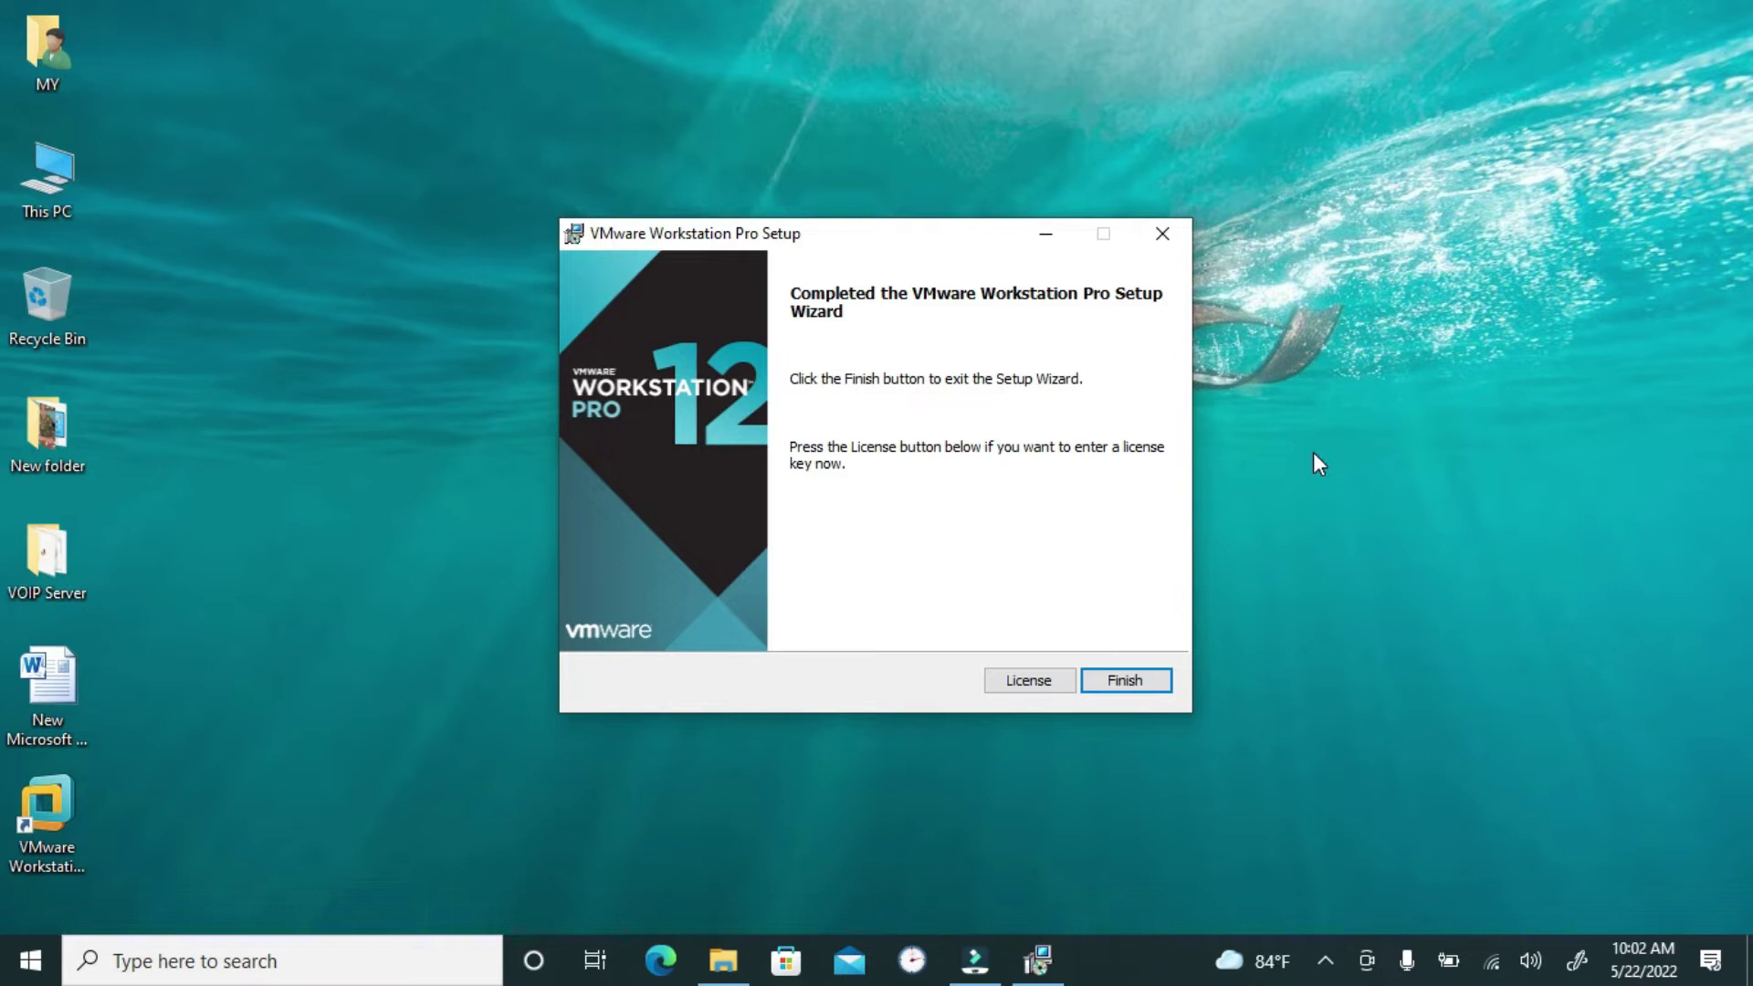
{"action": "left_click", "coordinate": [1120, 681]}
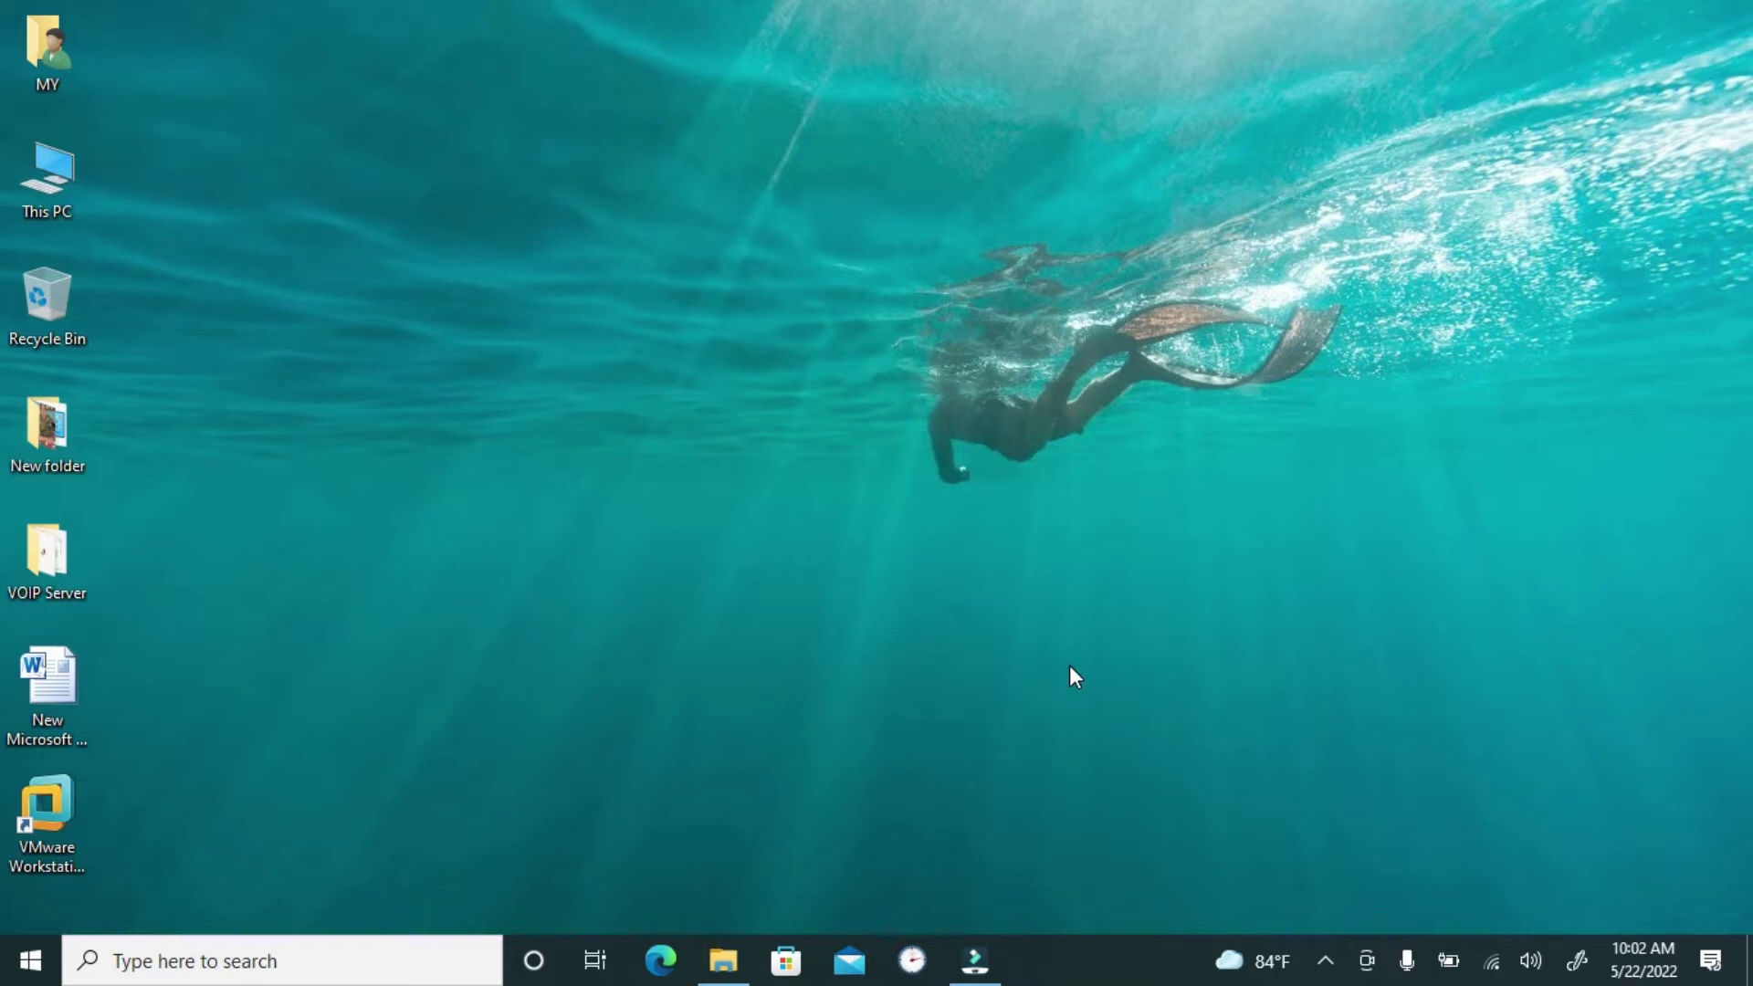
Refresh the desktop and launch VMware Workstation Pro, dismissing the compatibility warning with "Don't show this message again" enabled.
{"action": "right_click", "coordinate": [901, 452]}
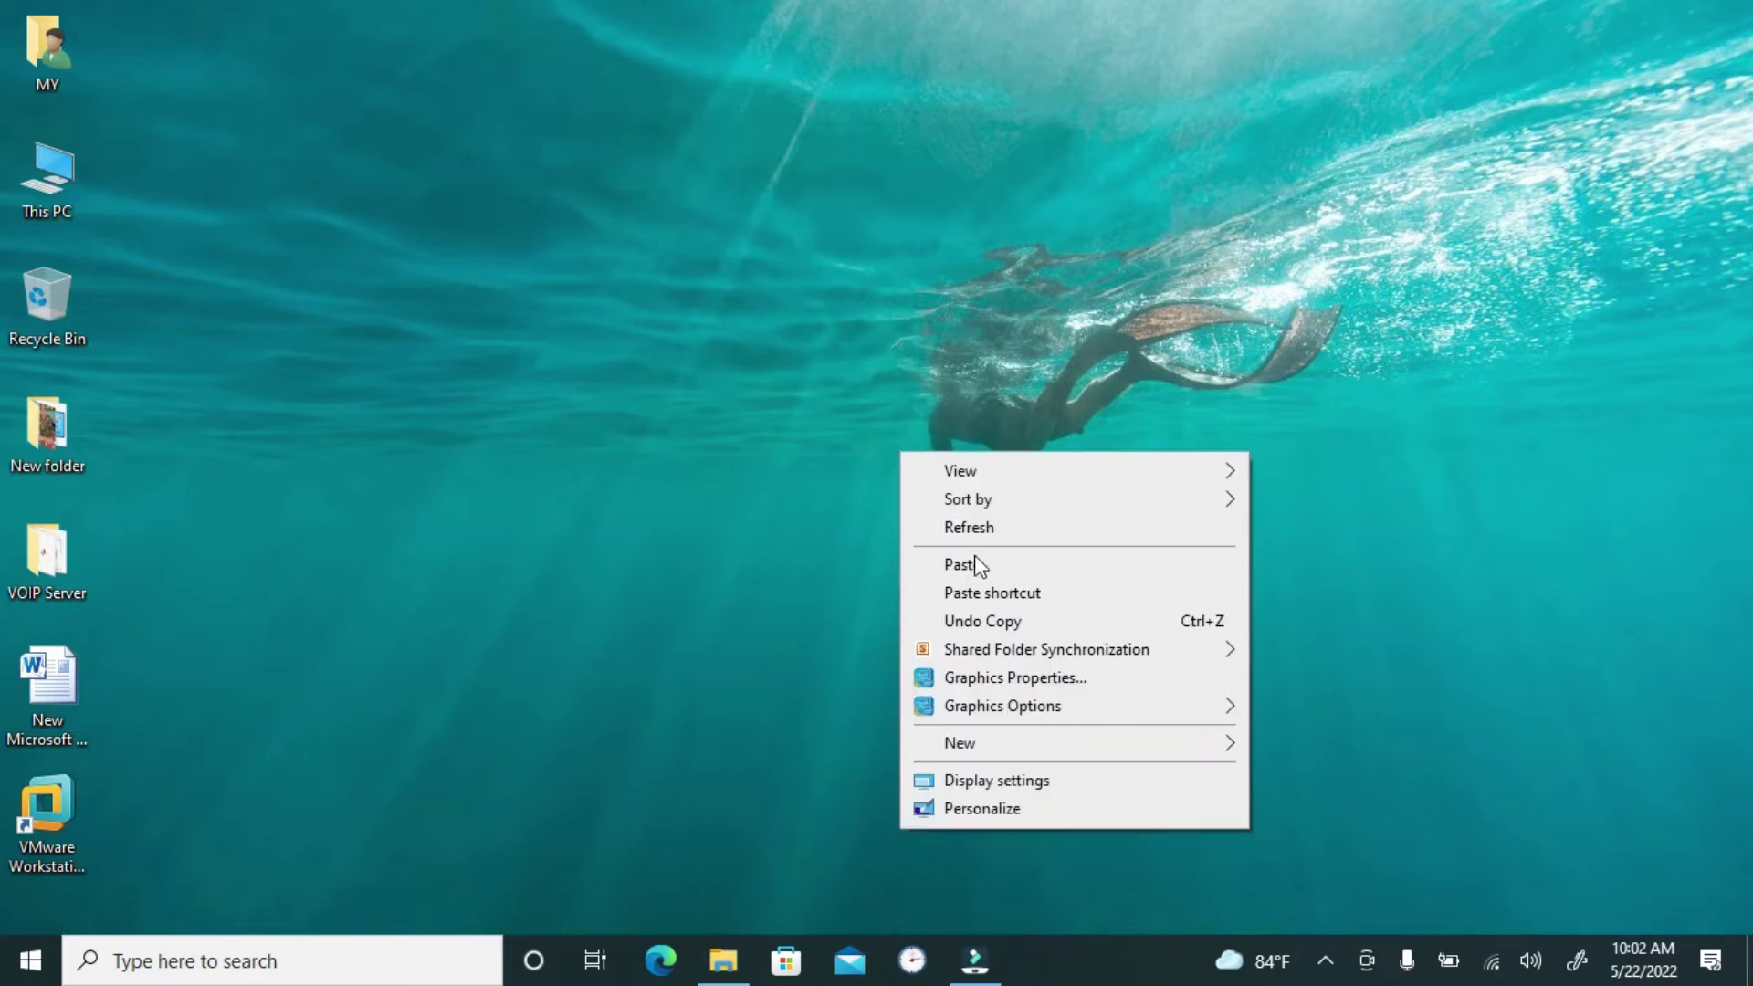
{"action": "left_click", "coordinate": [979, 528]}
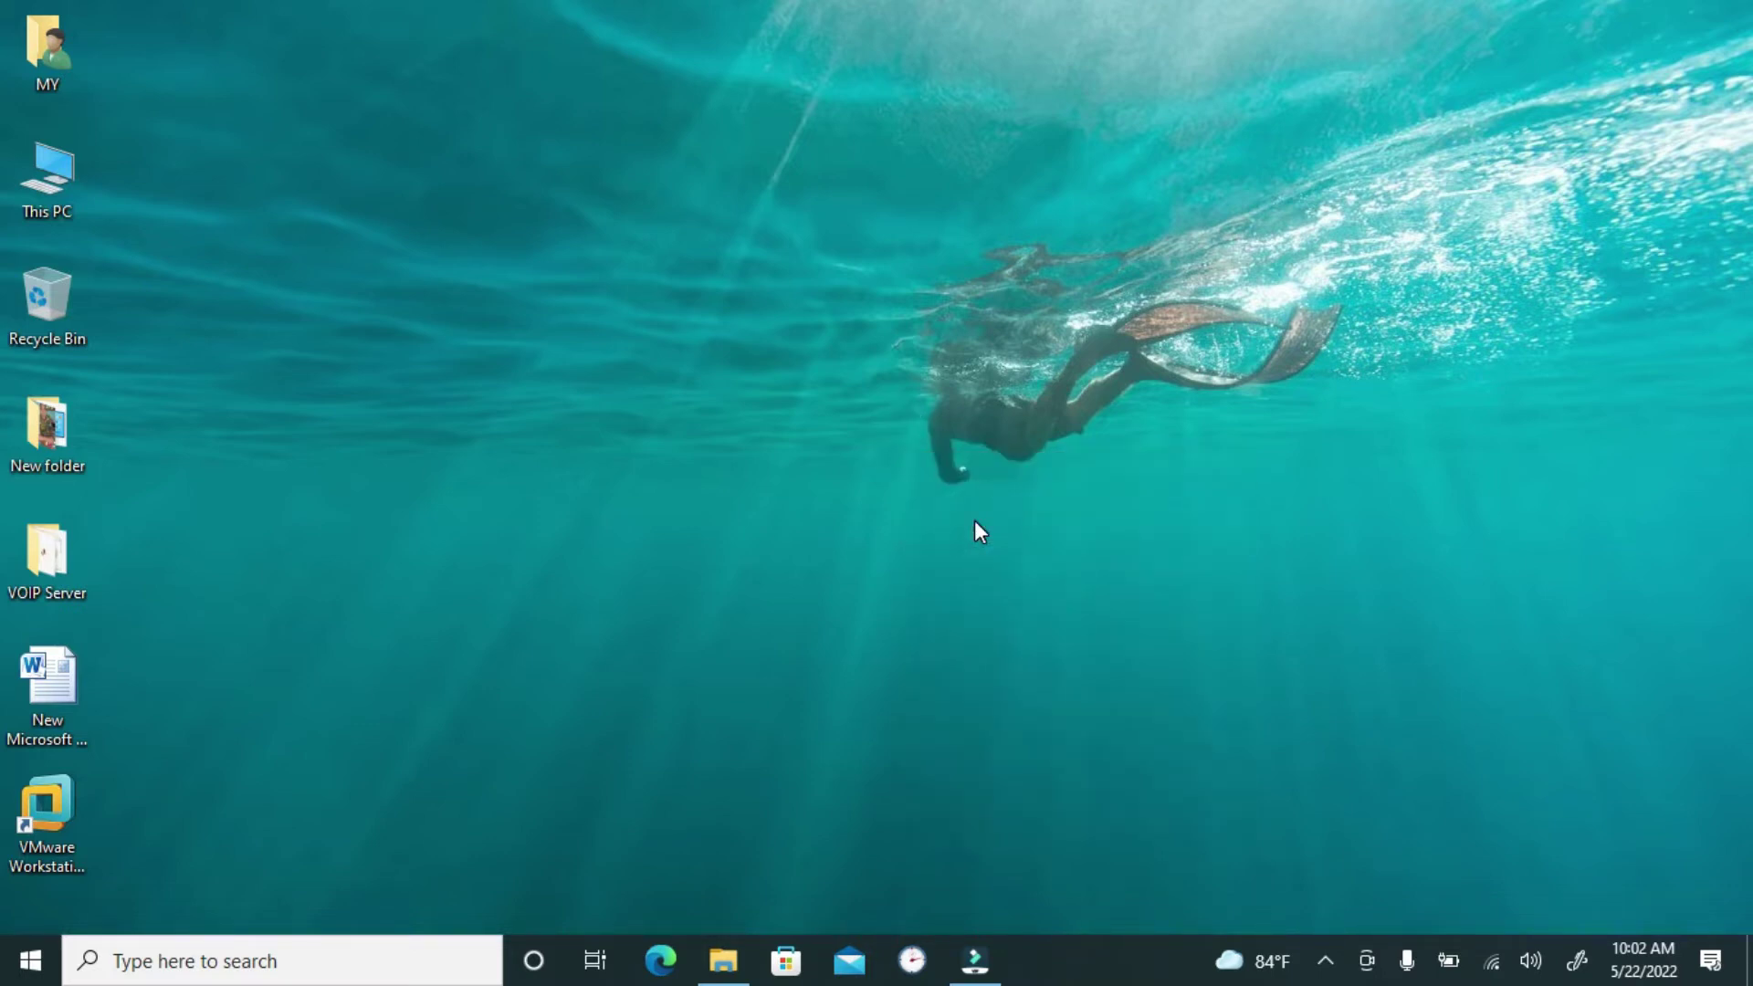
{"action": "left_click", "coordinate": [77, 824]}
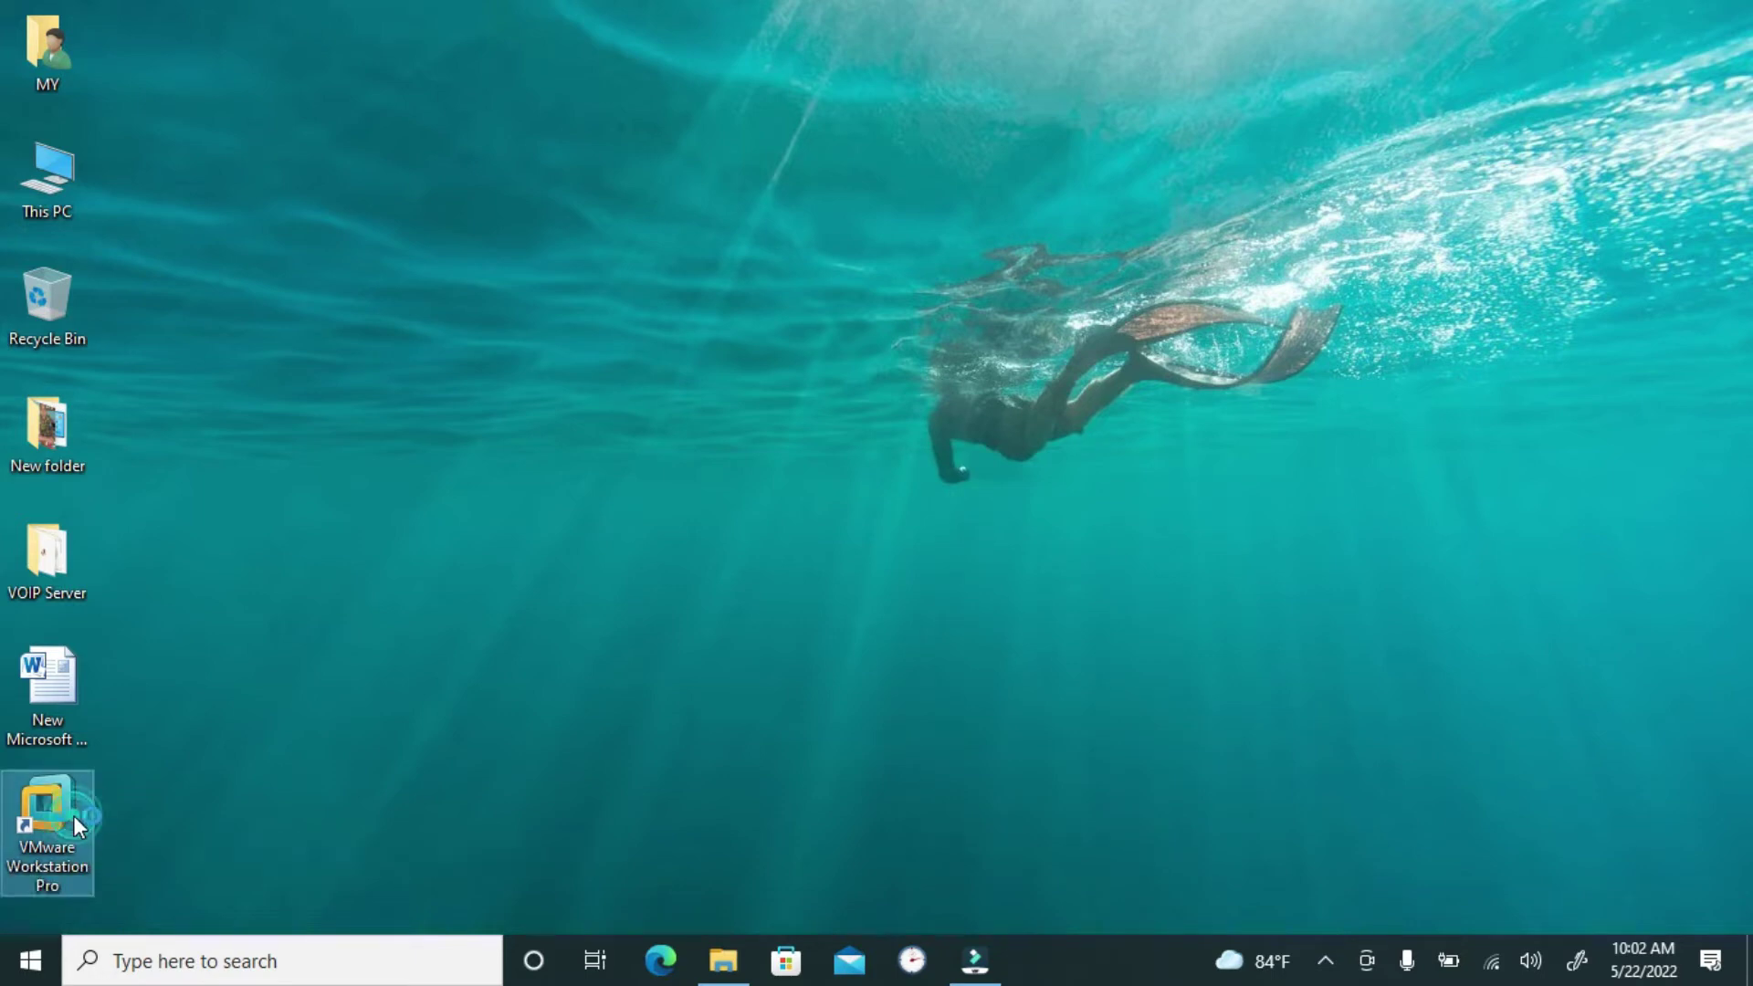
{"action": "double_click", "coordinate": [75, 819]}
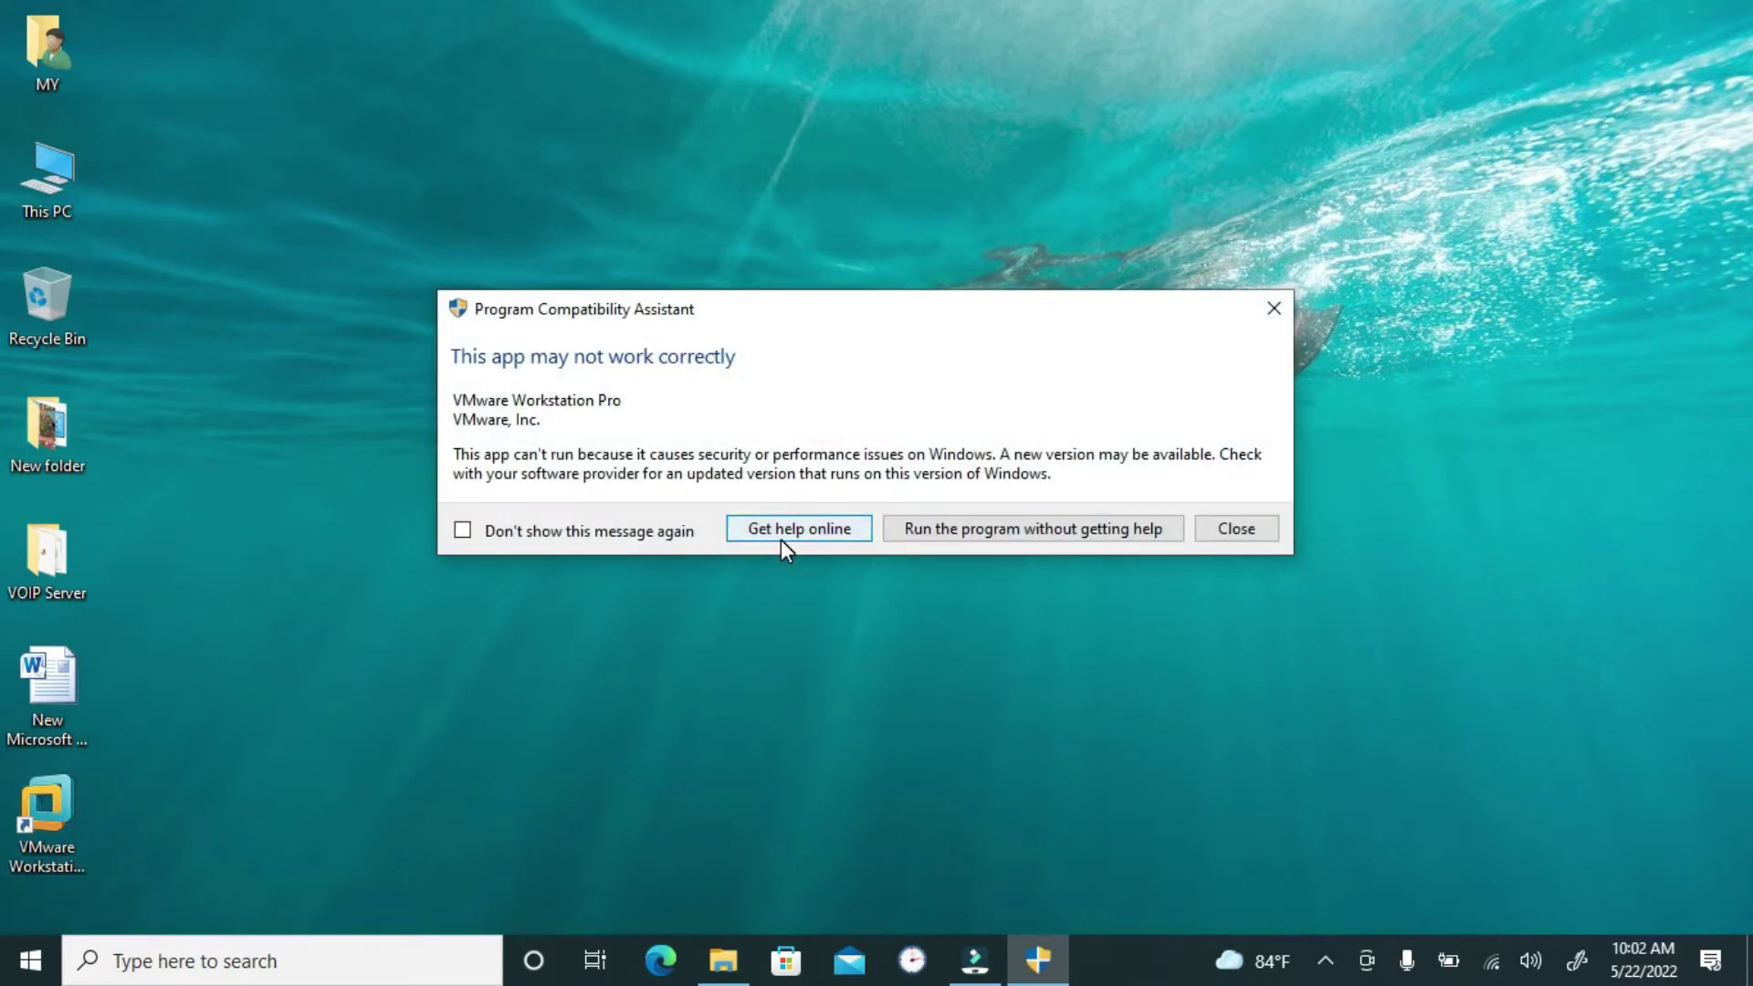
{"action": "left_click", "coordinate": [614, 532]}
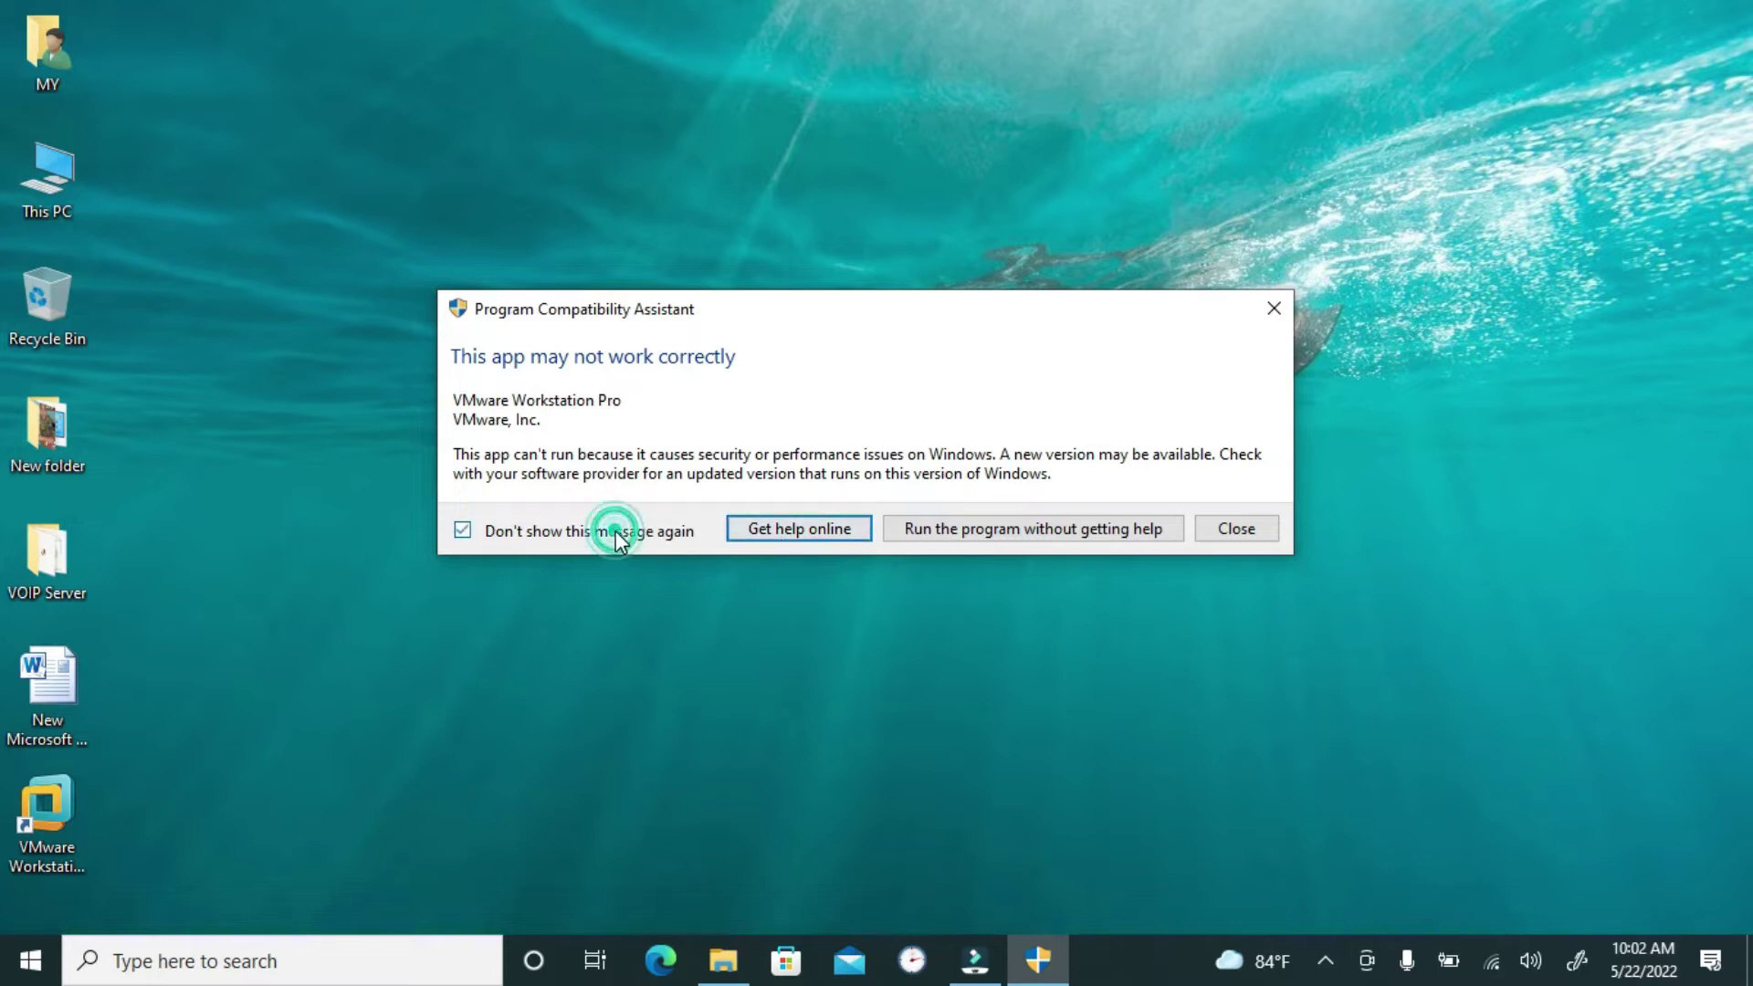
{"action": "left_click", "coordinate": [1233, 531]}
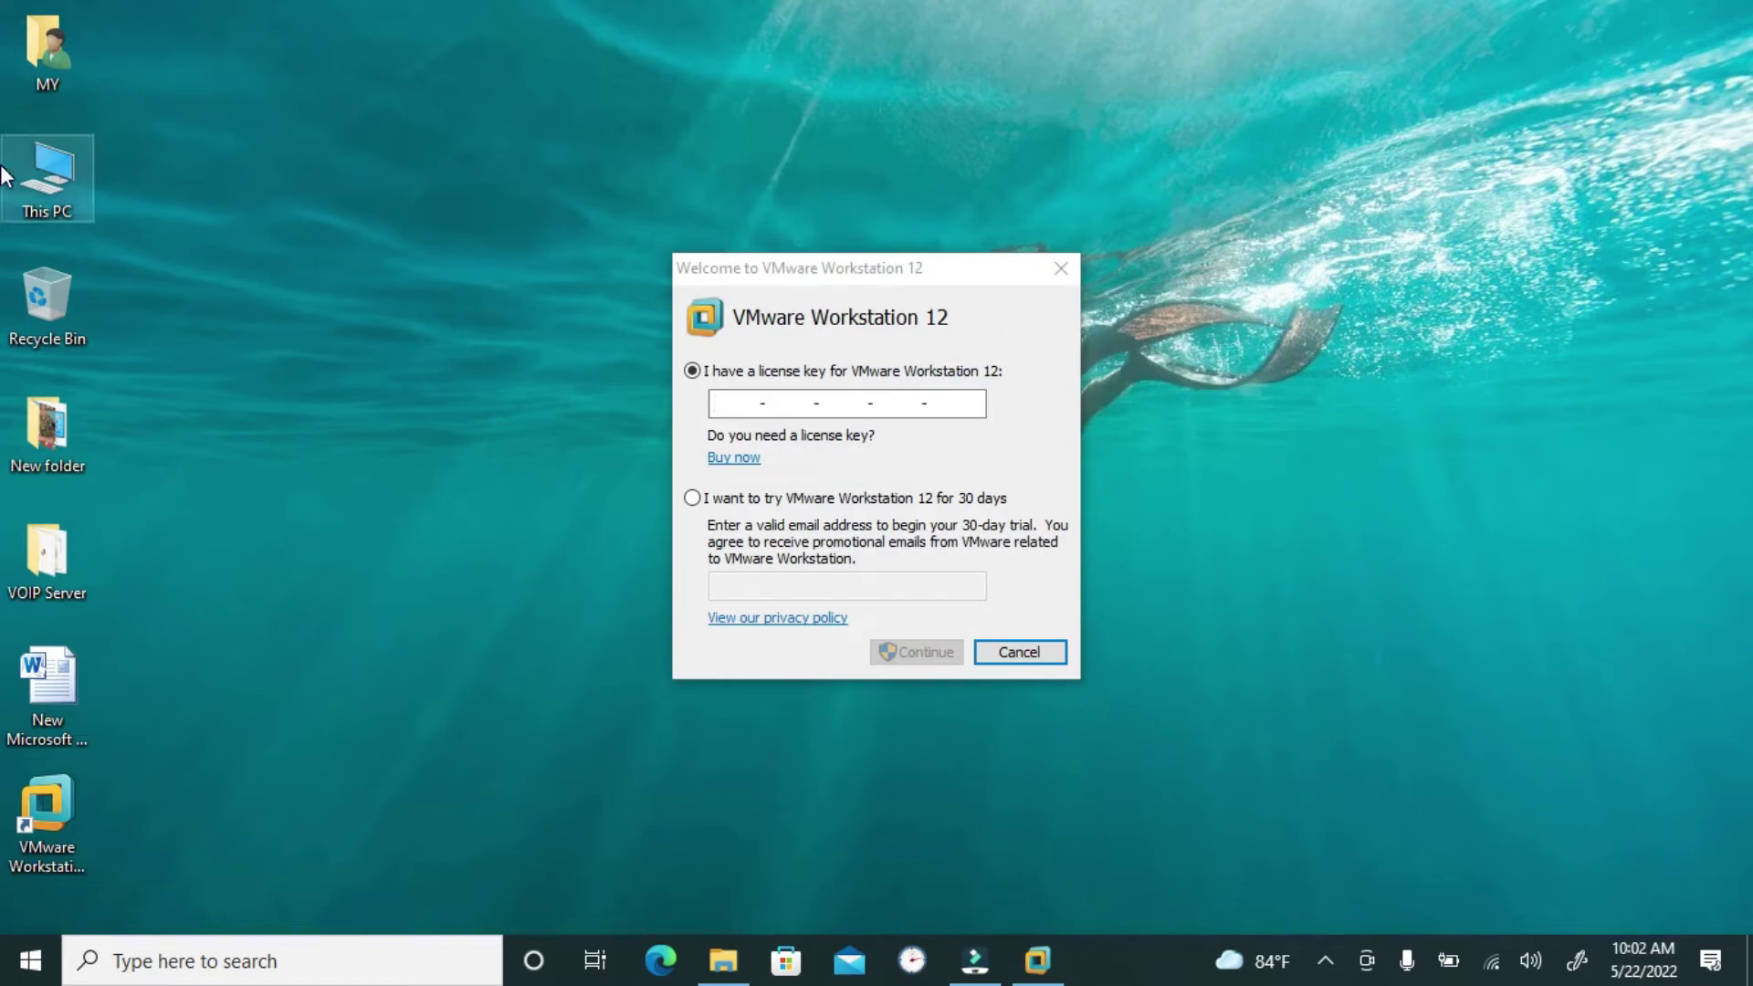
Copy the second license key from Serials.txt in the VMware folder inside VOIP Server and close the open windows.
{"action": "double_click", "coordinate": [58, 170]}
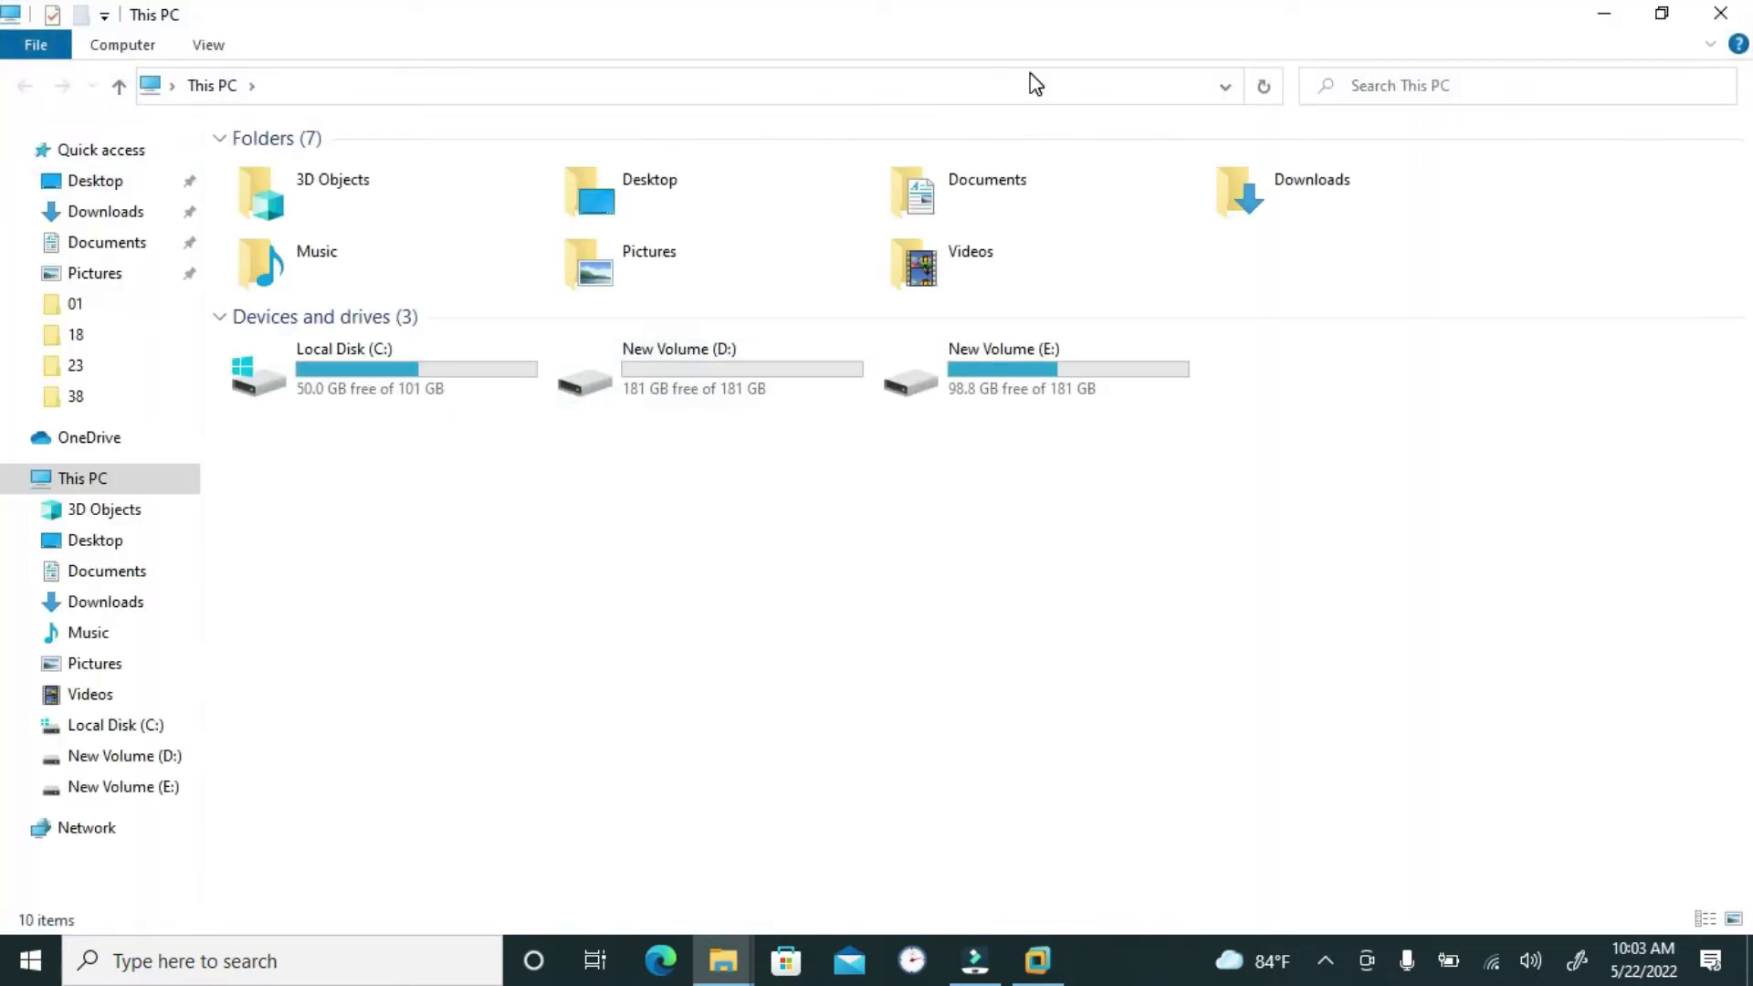
{"action": "left_click", "coordinate": [1721, 13]}
{"action": "double_click", "coordinate": [47, 543]}
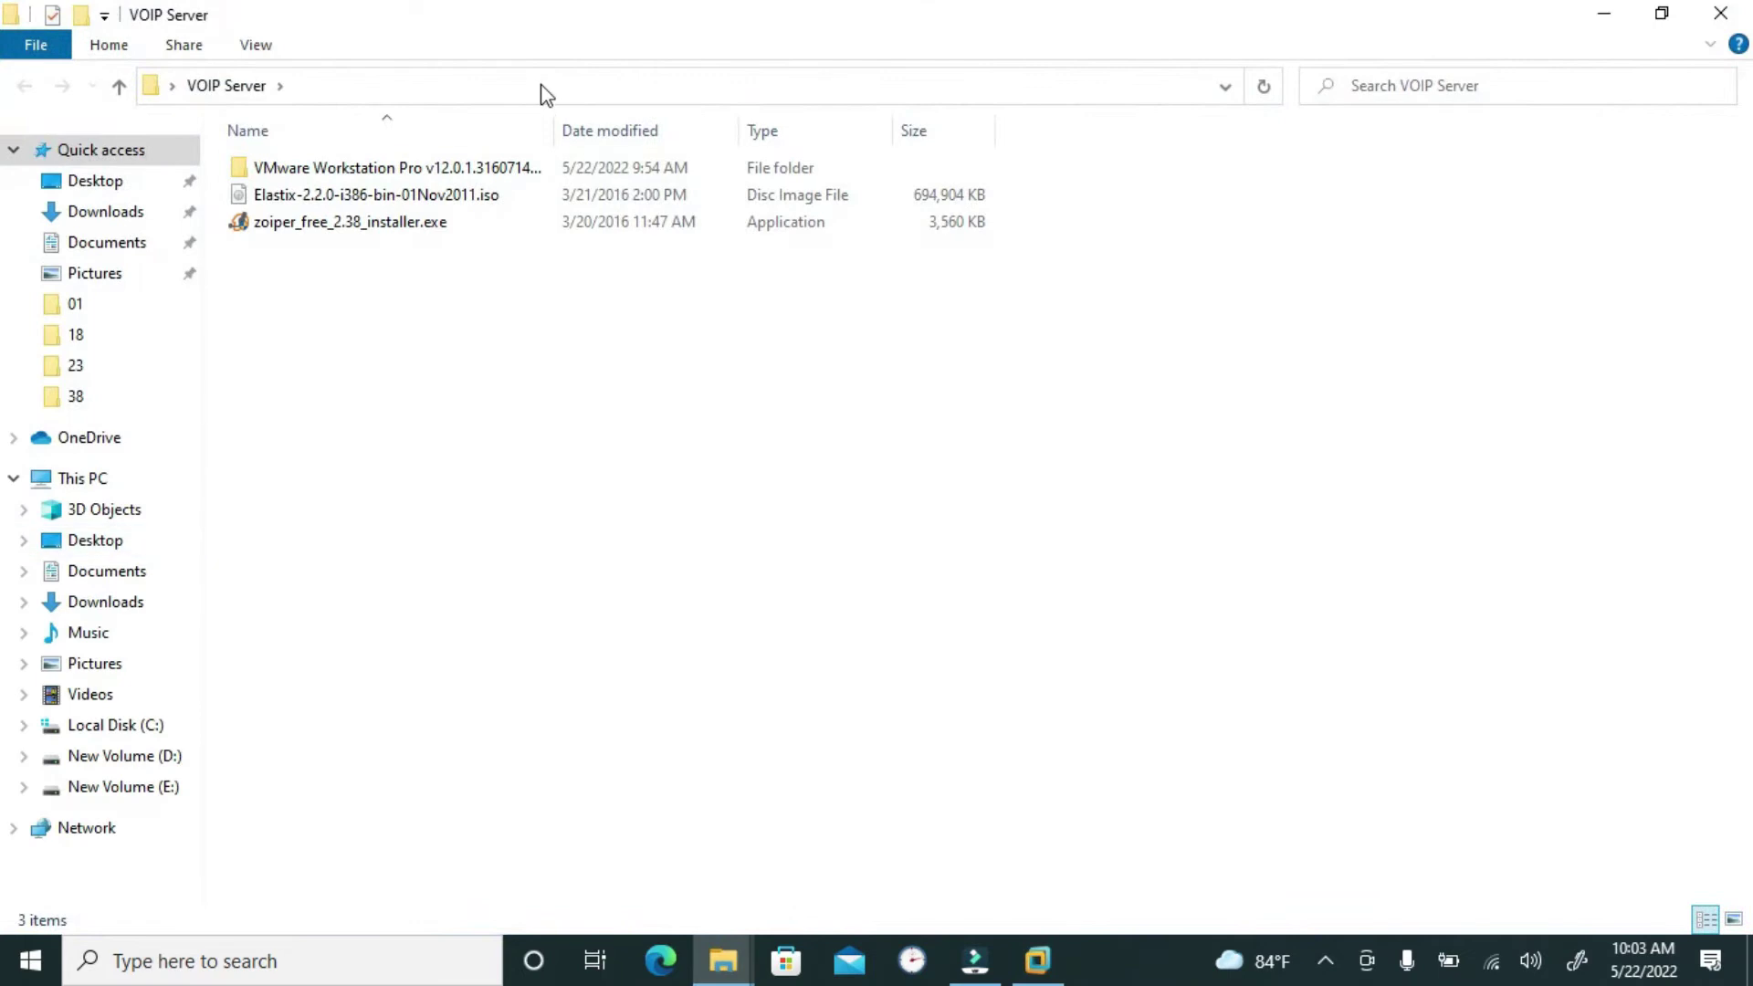
{"action": "double_click", "coordinate": [368, 167]}
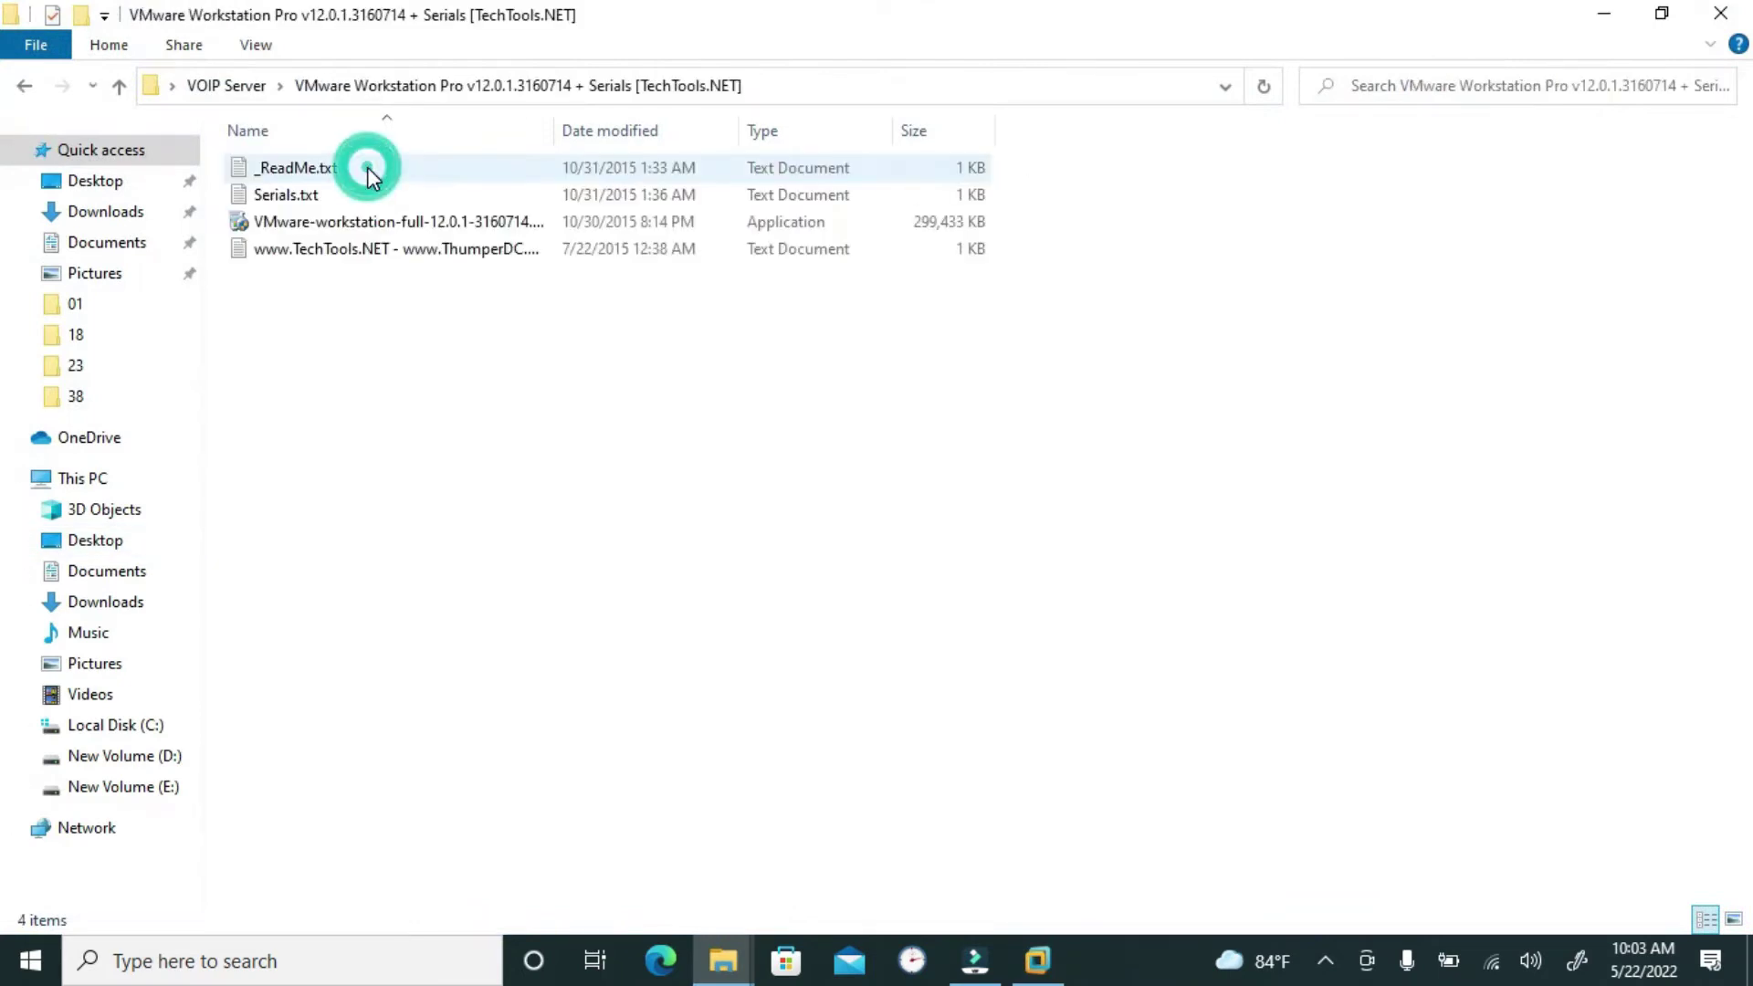
{"action": "left_click", "coordinate": [308, 195]}
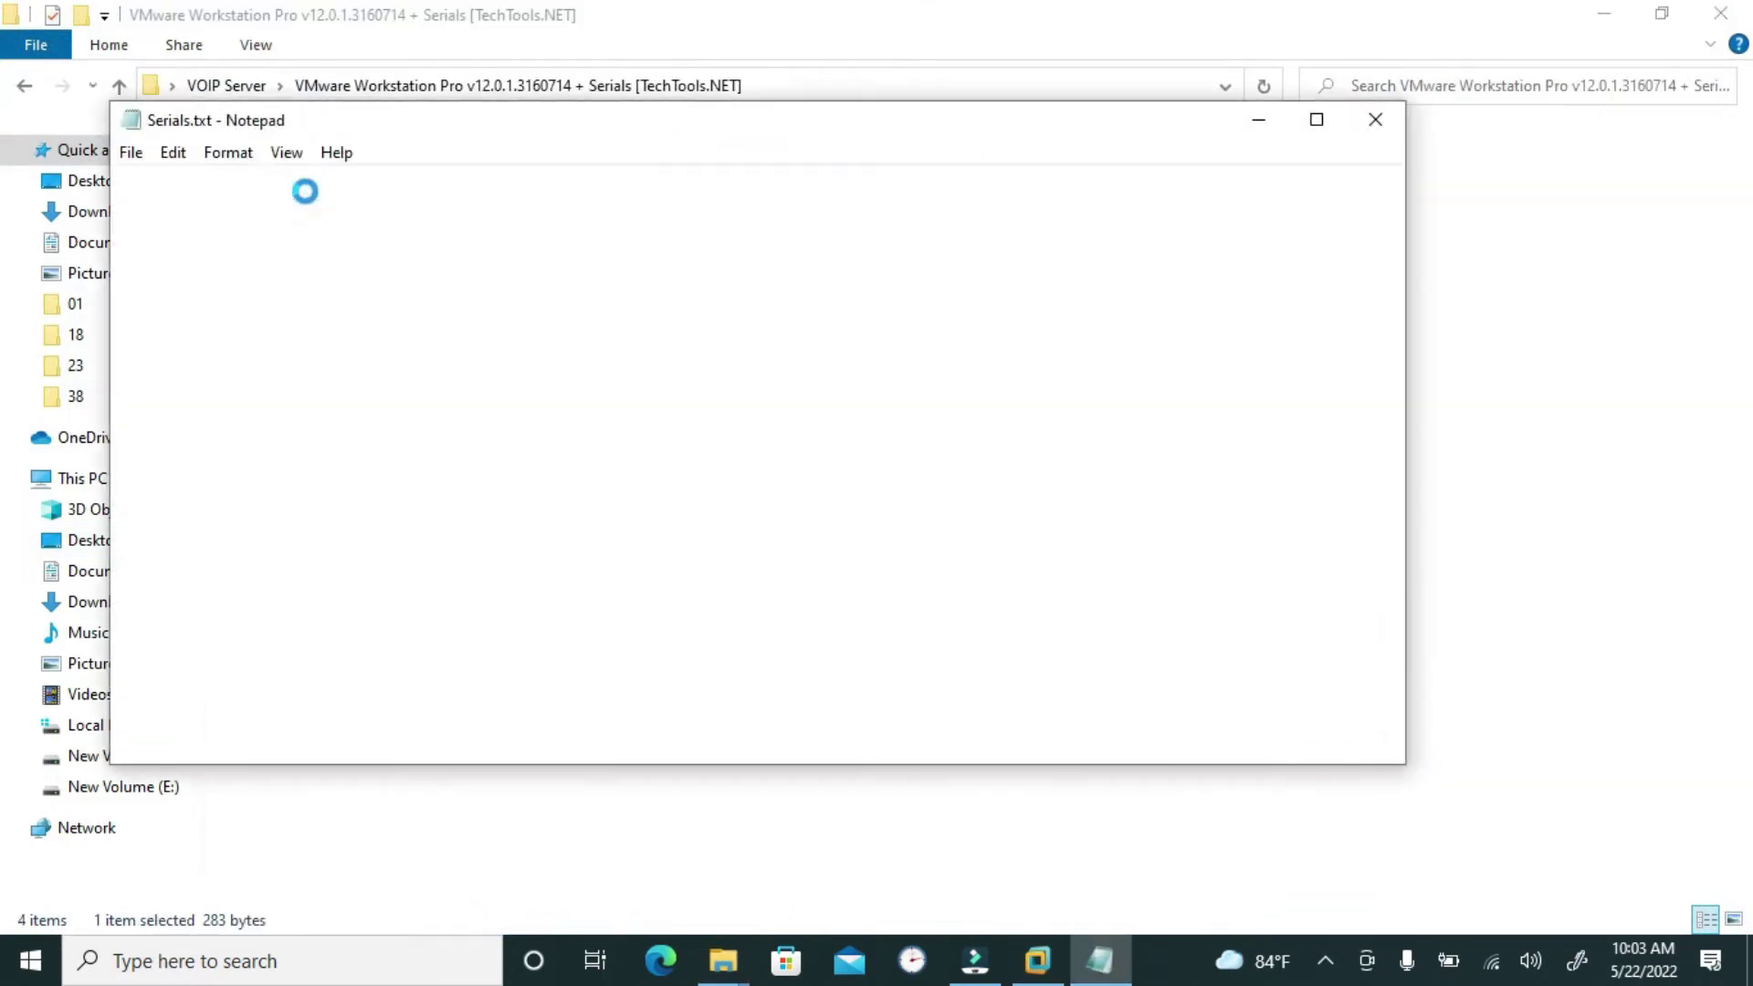
{"action": "triple_click", "coordinate": [426, 227]}
{"action": "key", "text": "ctrl+c"}
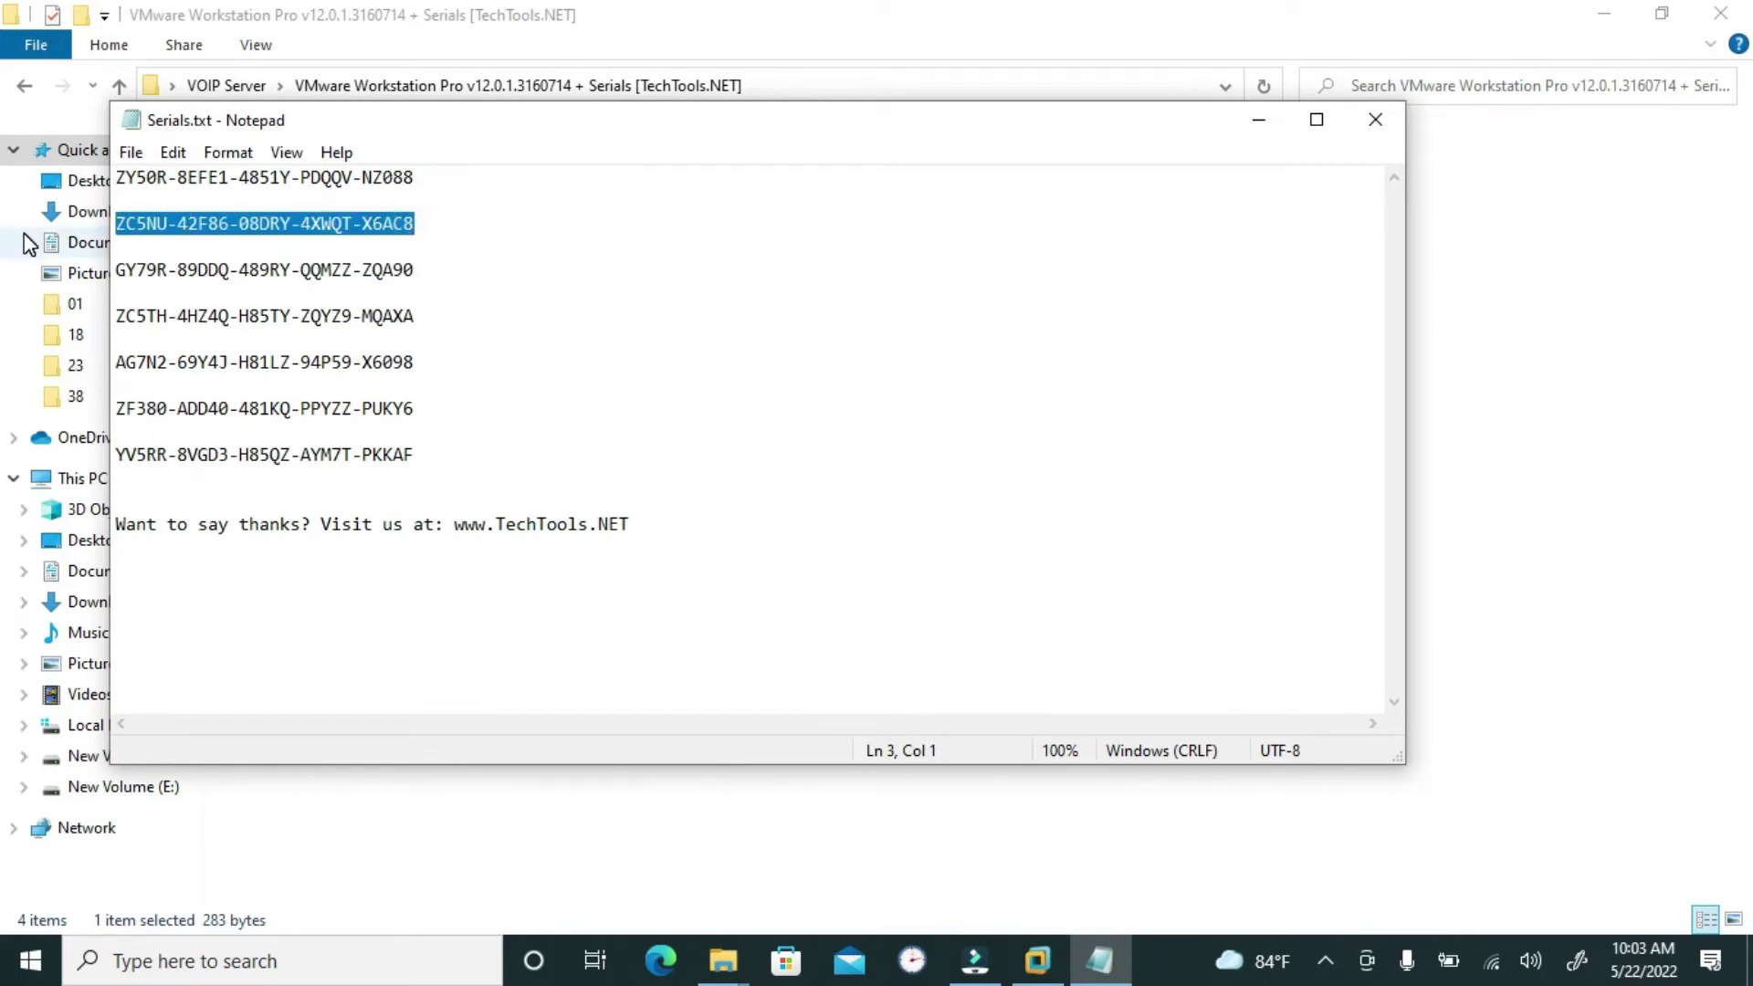
{"action": "left_click", "coordinate": [1375, 128]}
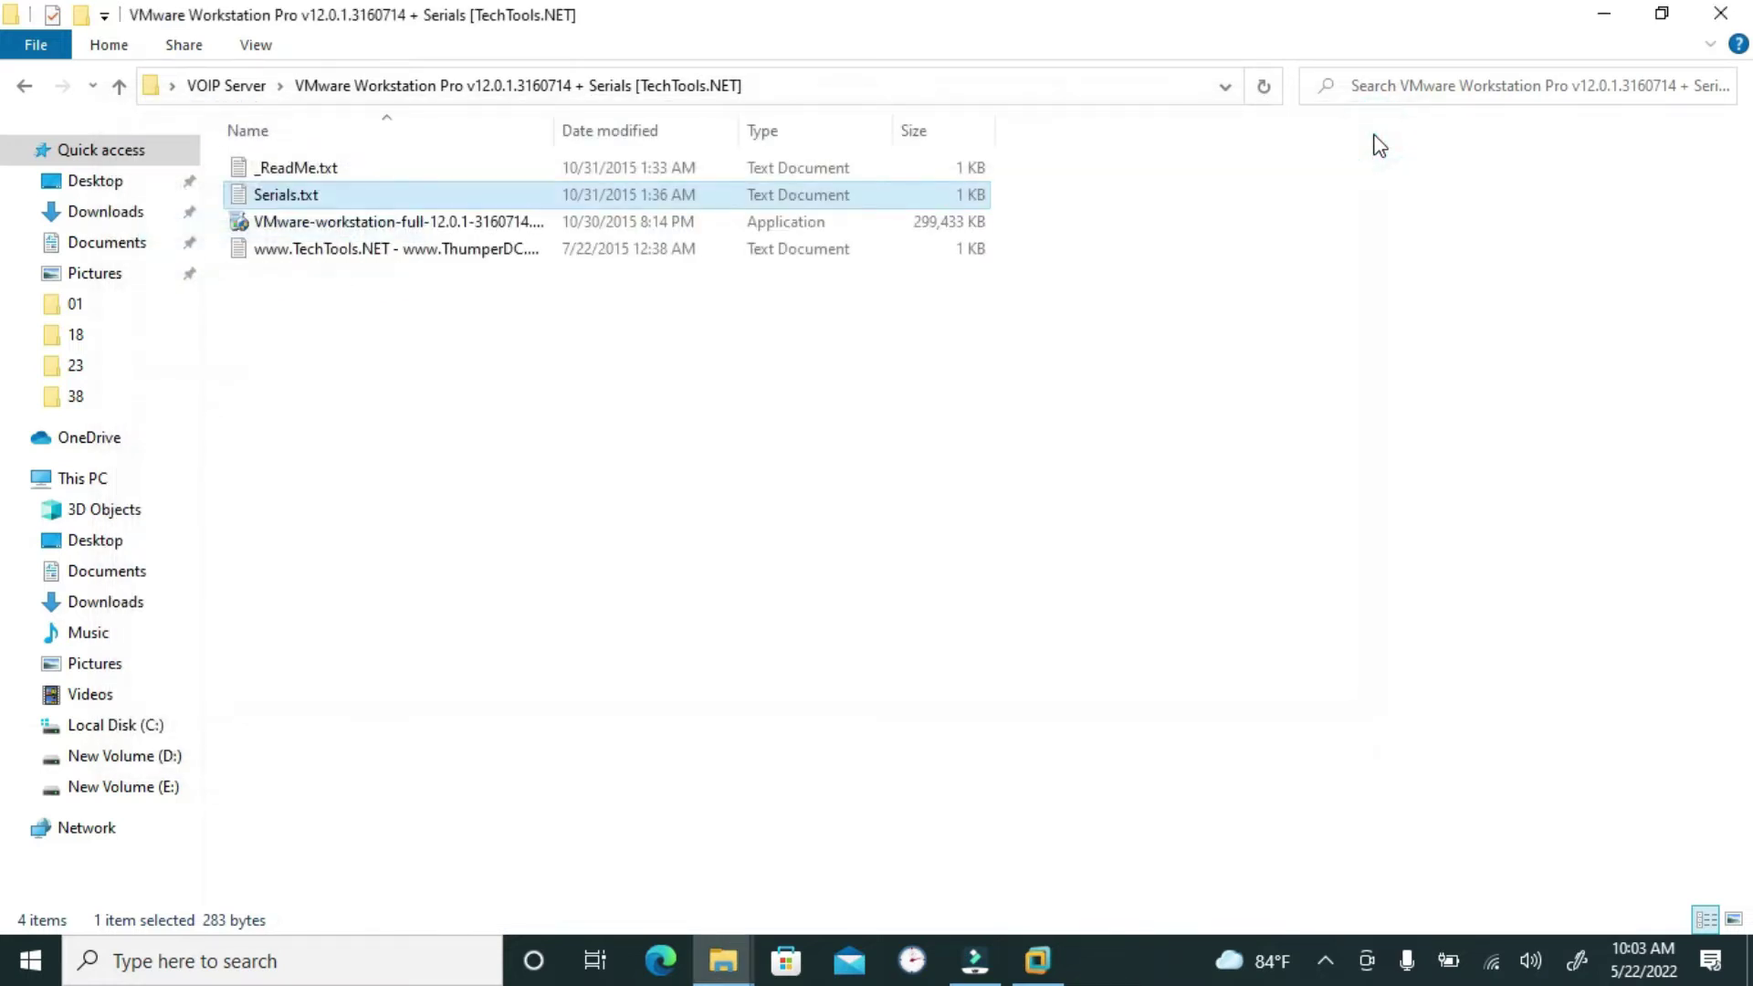
{"action": "left_click", "coordinate": [1722, 13]}
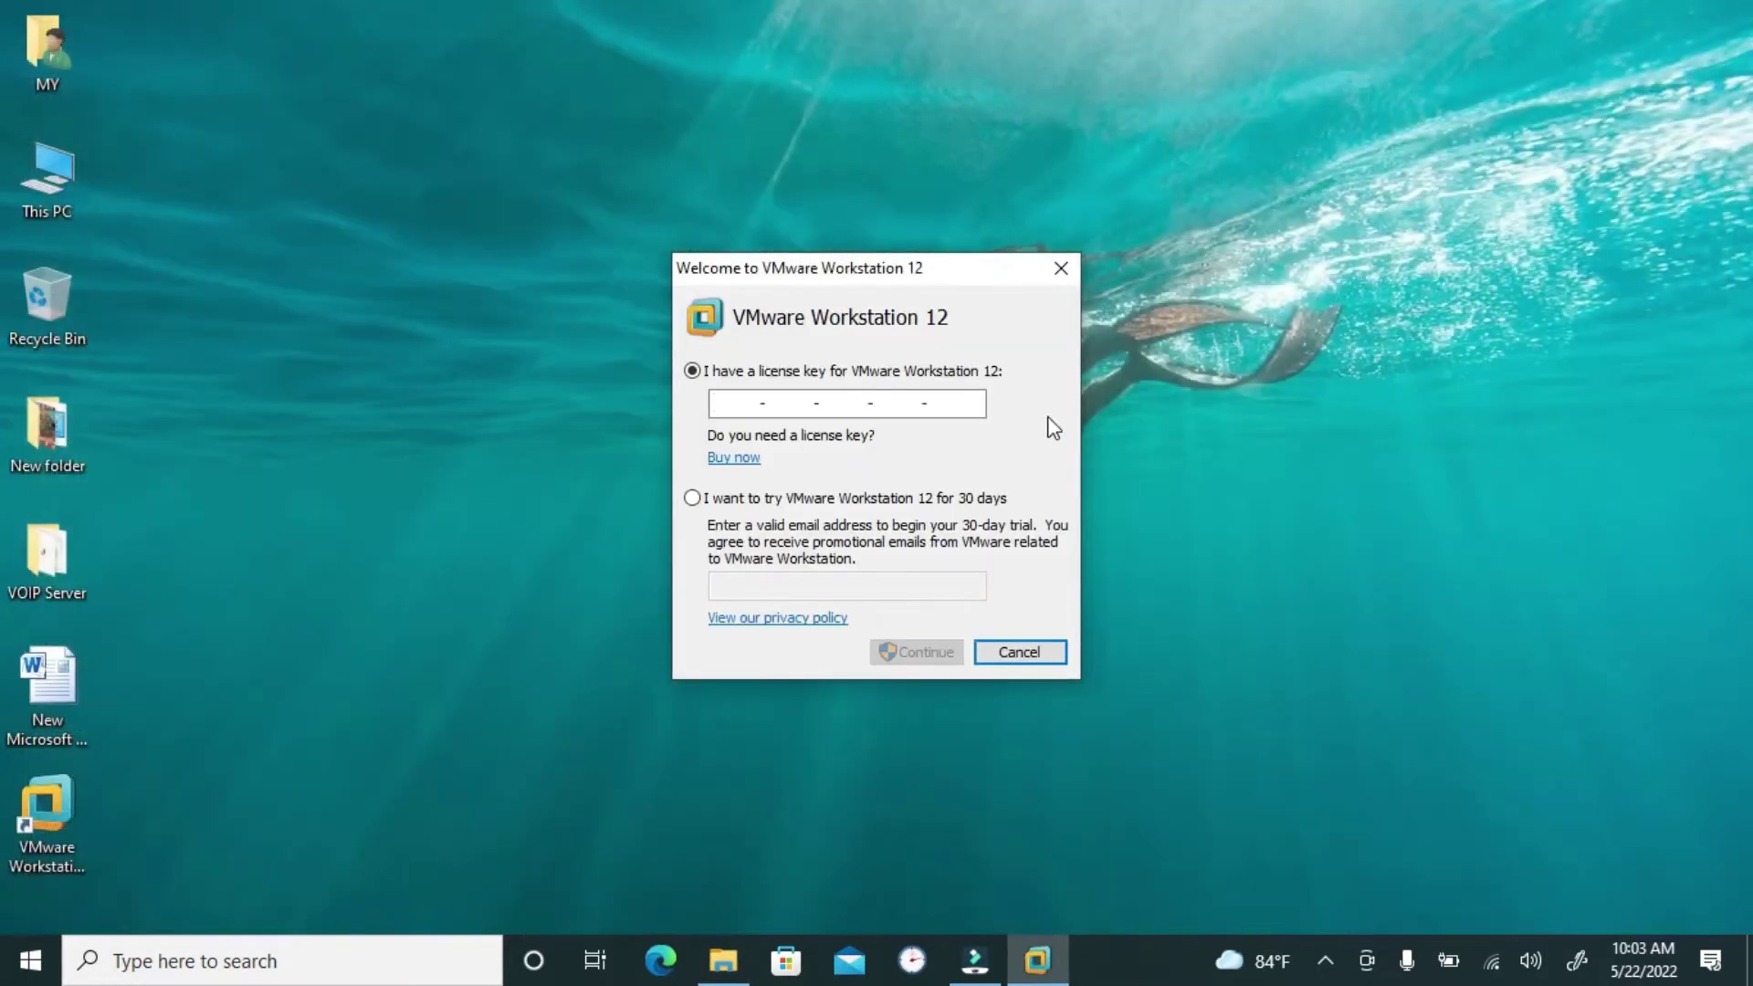
Paste the license key into the VMware Workstation 12 welcome dialog and complete the activation.
{"action": "key", "text": "ctrl+v"}
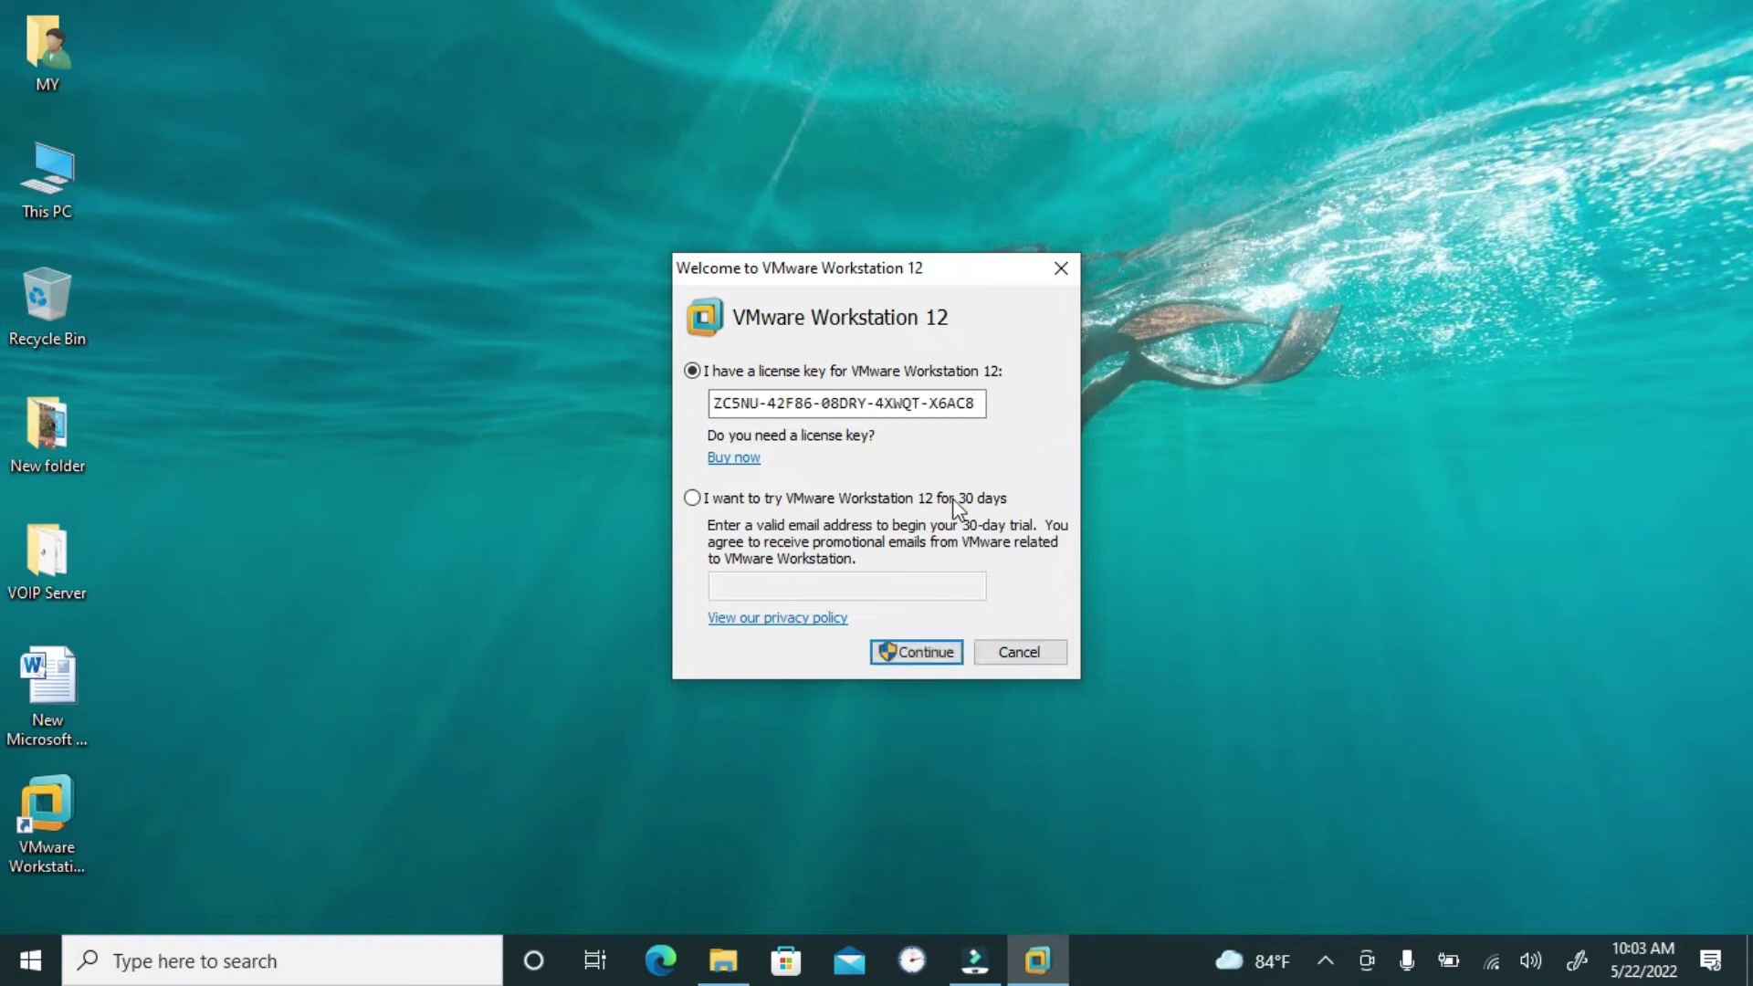
{"action": "left_click", "coordinate": [915, 647]}
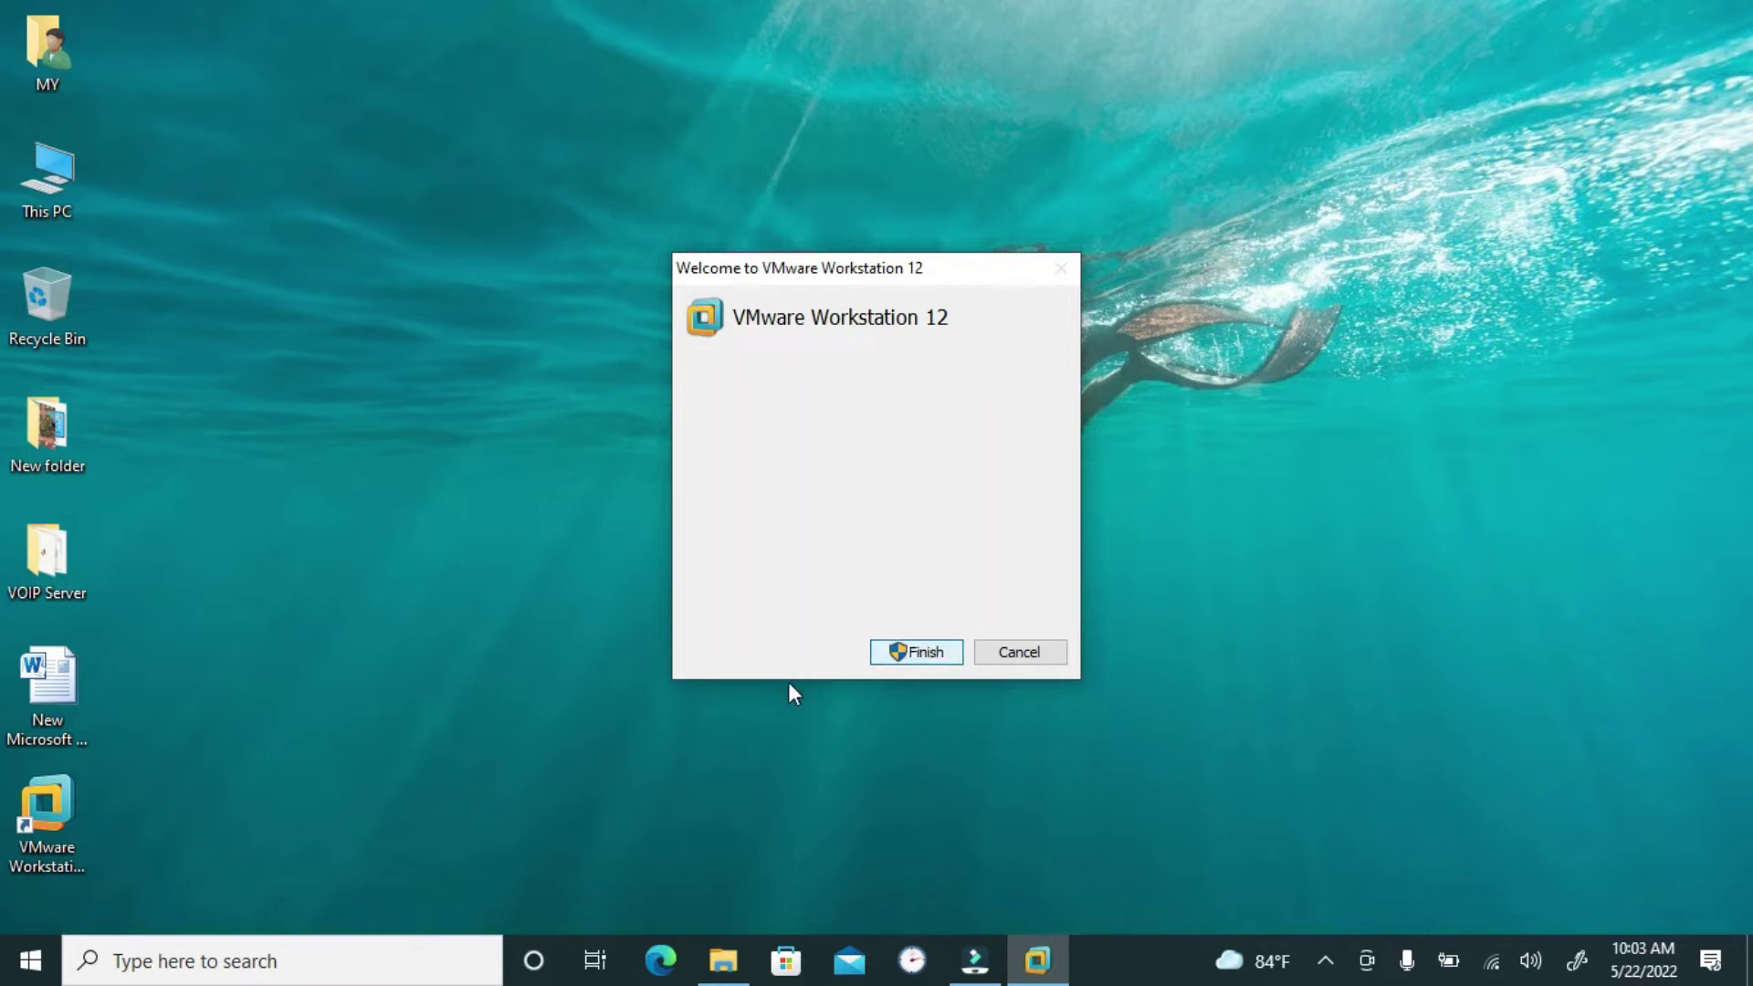
{"action": "left_click", "coordinate": [913, 652]}
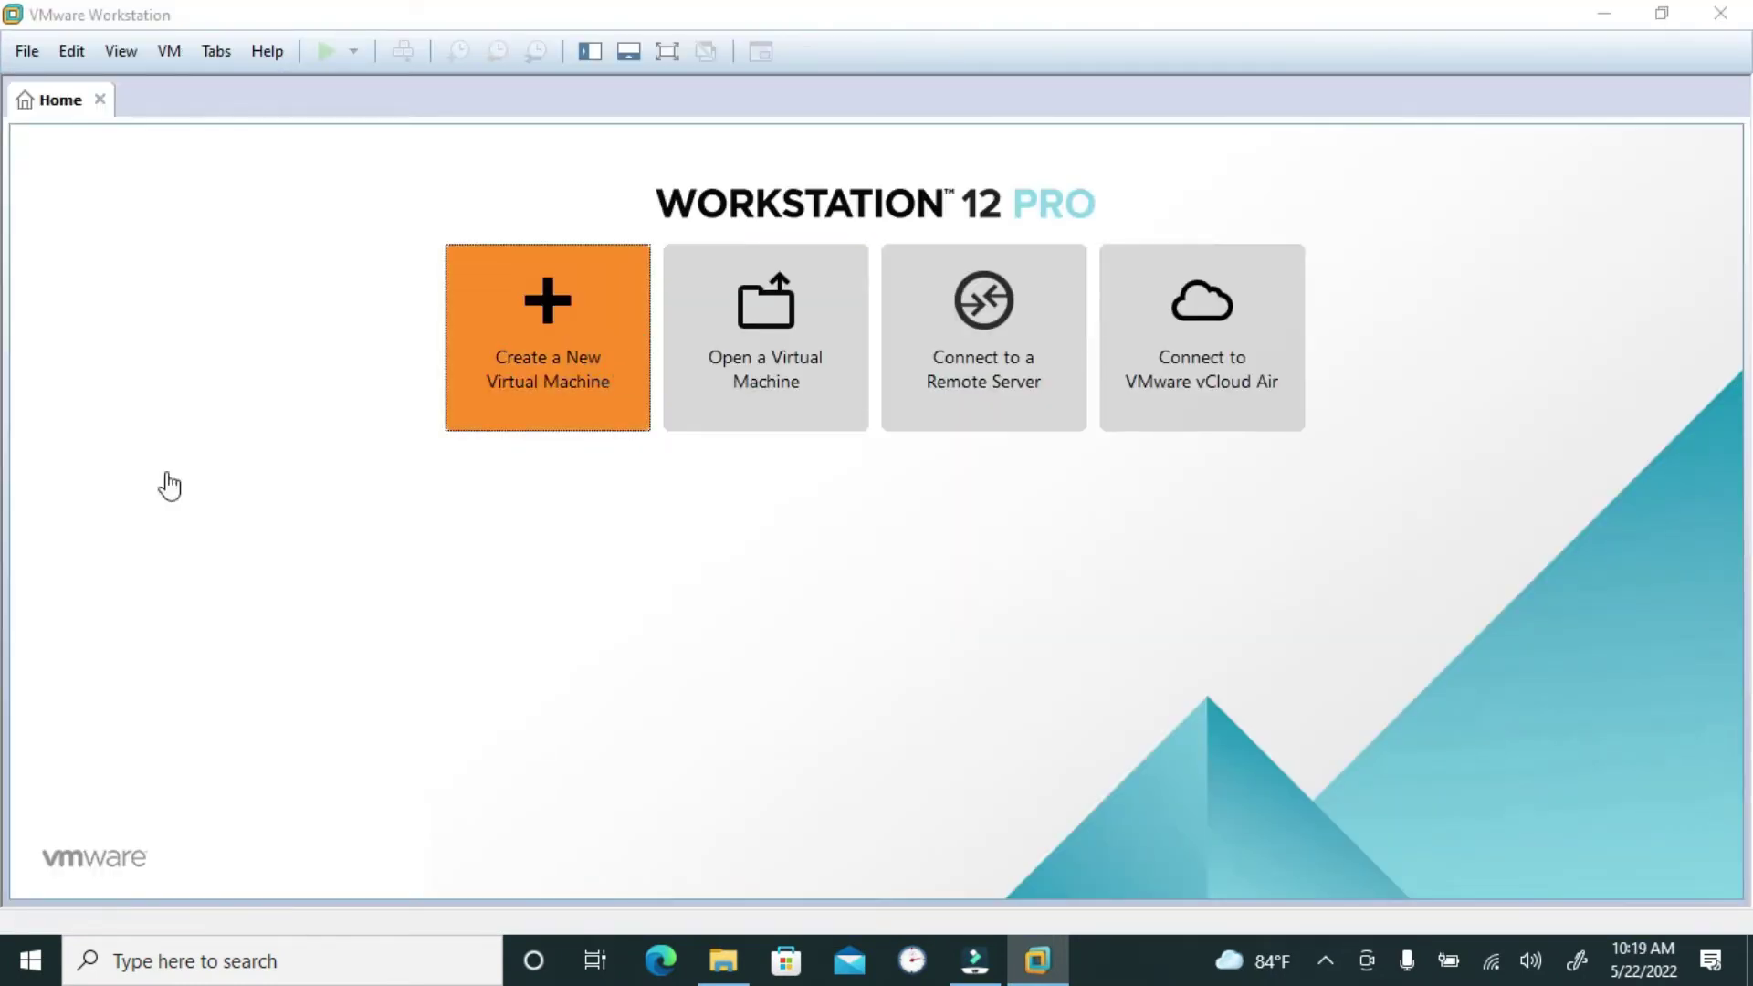
Start a new virtual machine with the Custom (advanced) configuration and Workstation 12.0 hardware compatibility.
{"action": "left_click", "coordinate": [496, 297]}
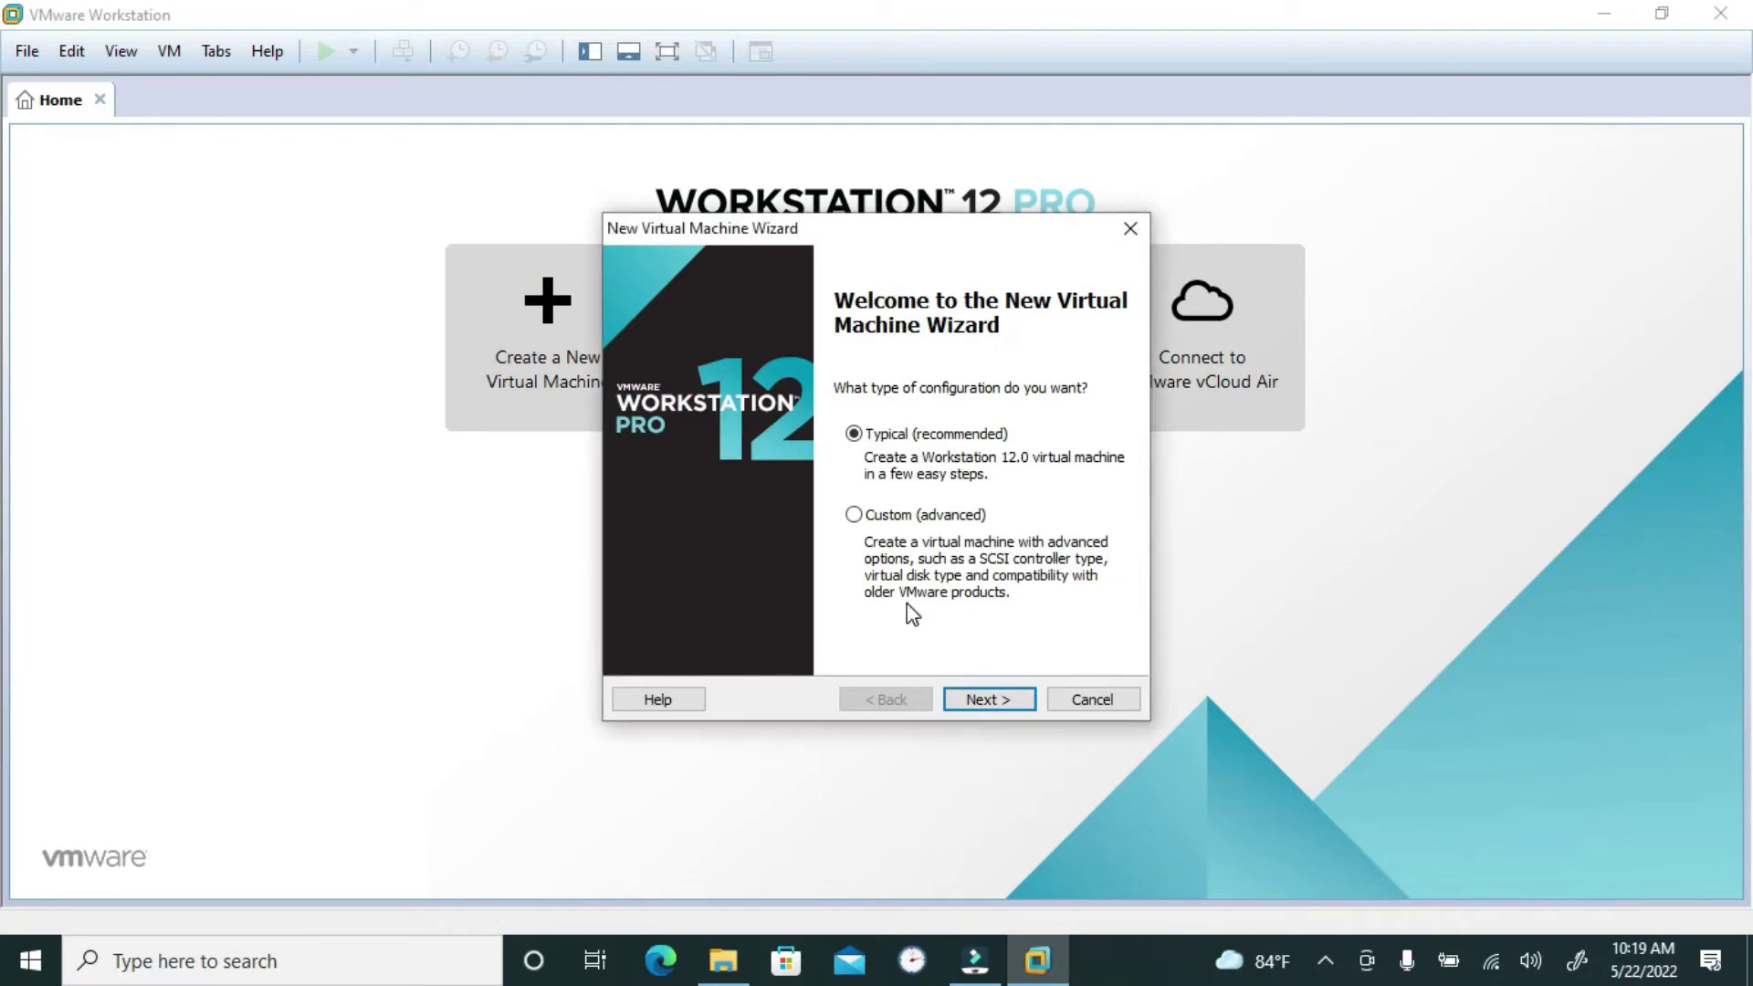
{"action": "left_click", "coordinate": [904, 513]}
{"action": "left_click", "coordinate": [972, 693]}
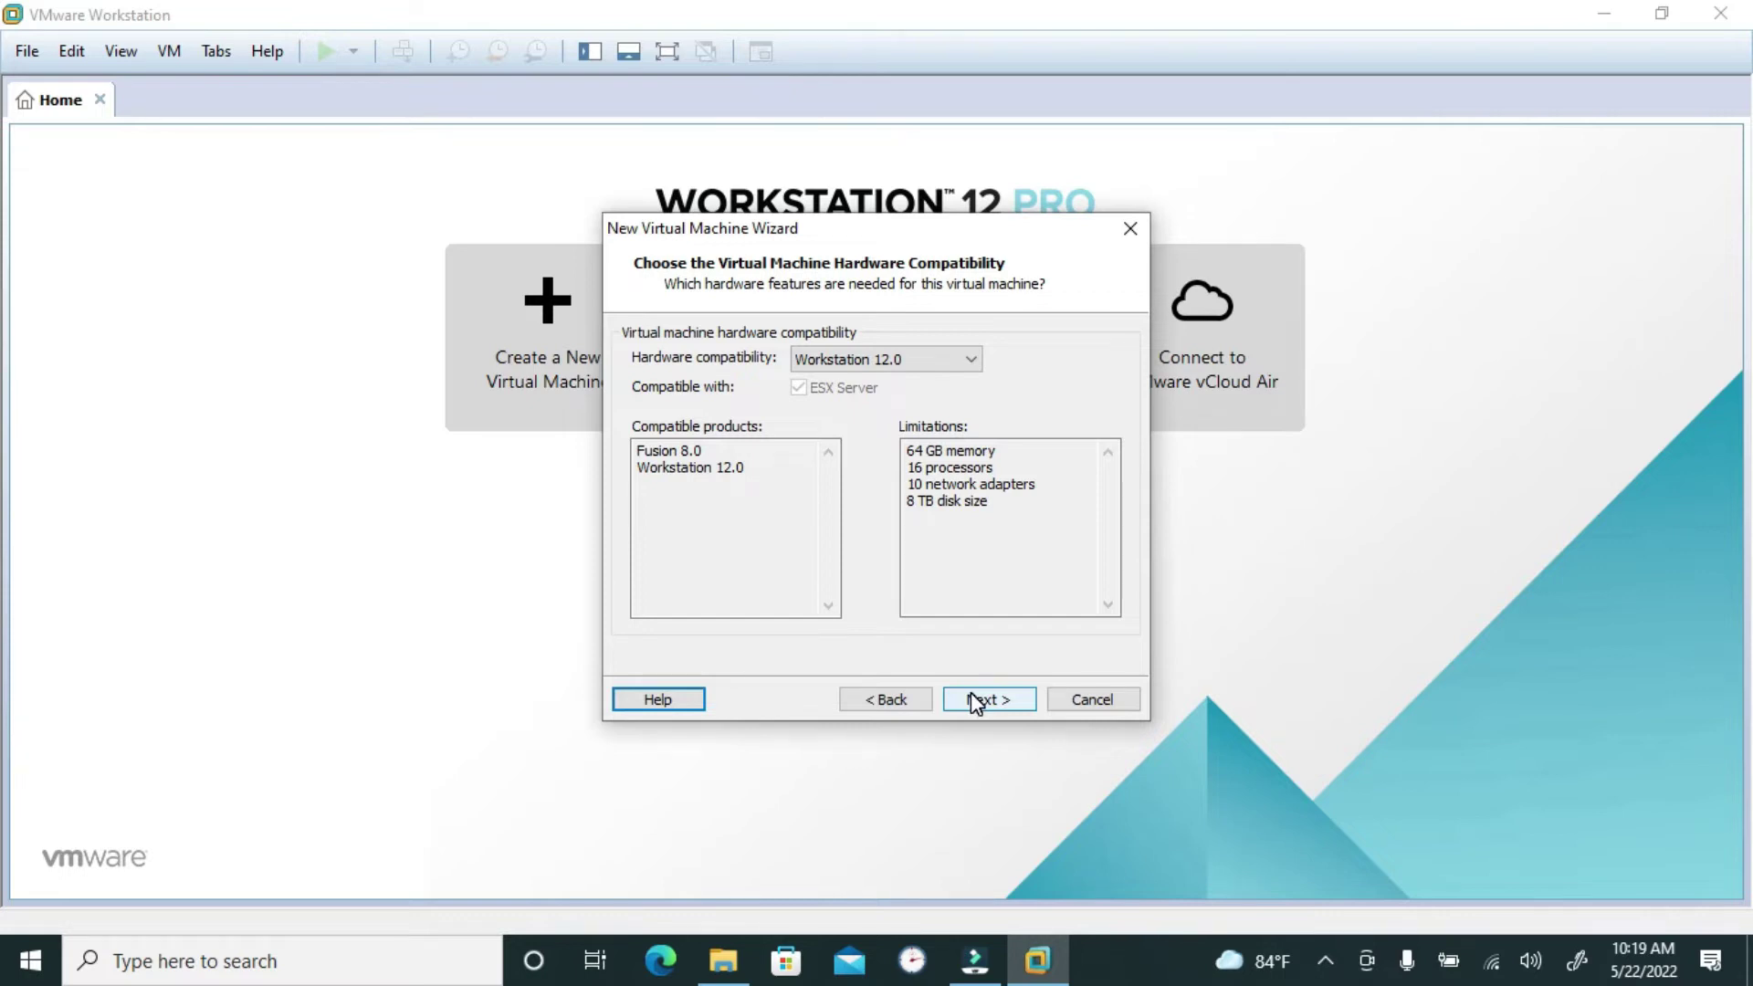
{"action": "left_click", "coordinate": [972, 698]}
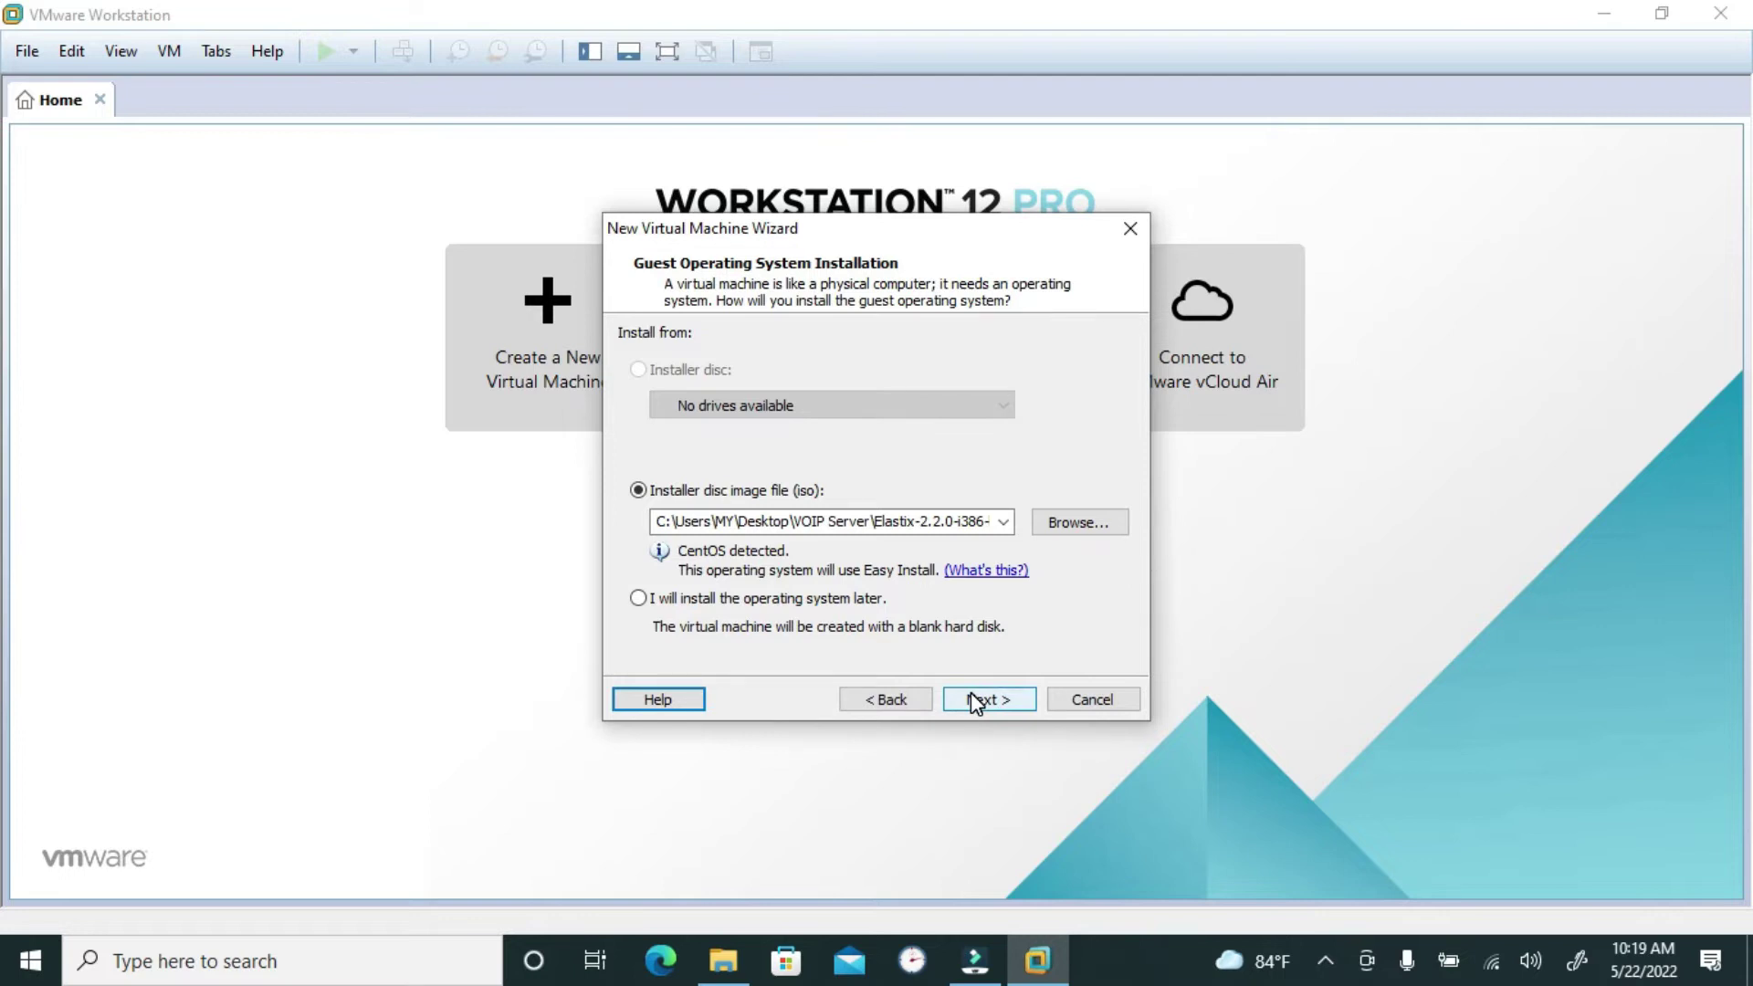
Set the guest operating system to be installed later, so the virtual machine gets a blank hard disk instead of using the ISO.
{"action": "left_click", "coordinate": [972, 698]}
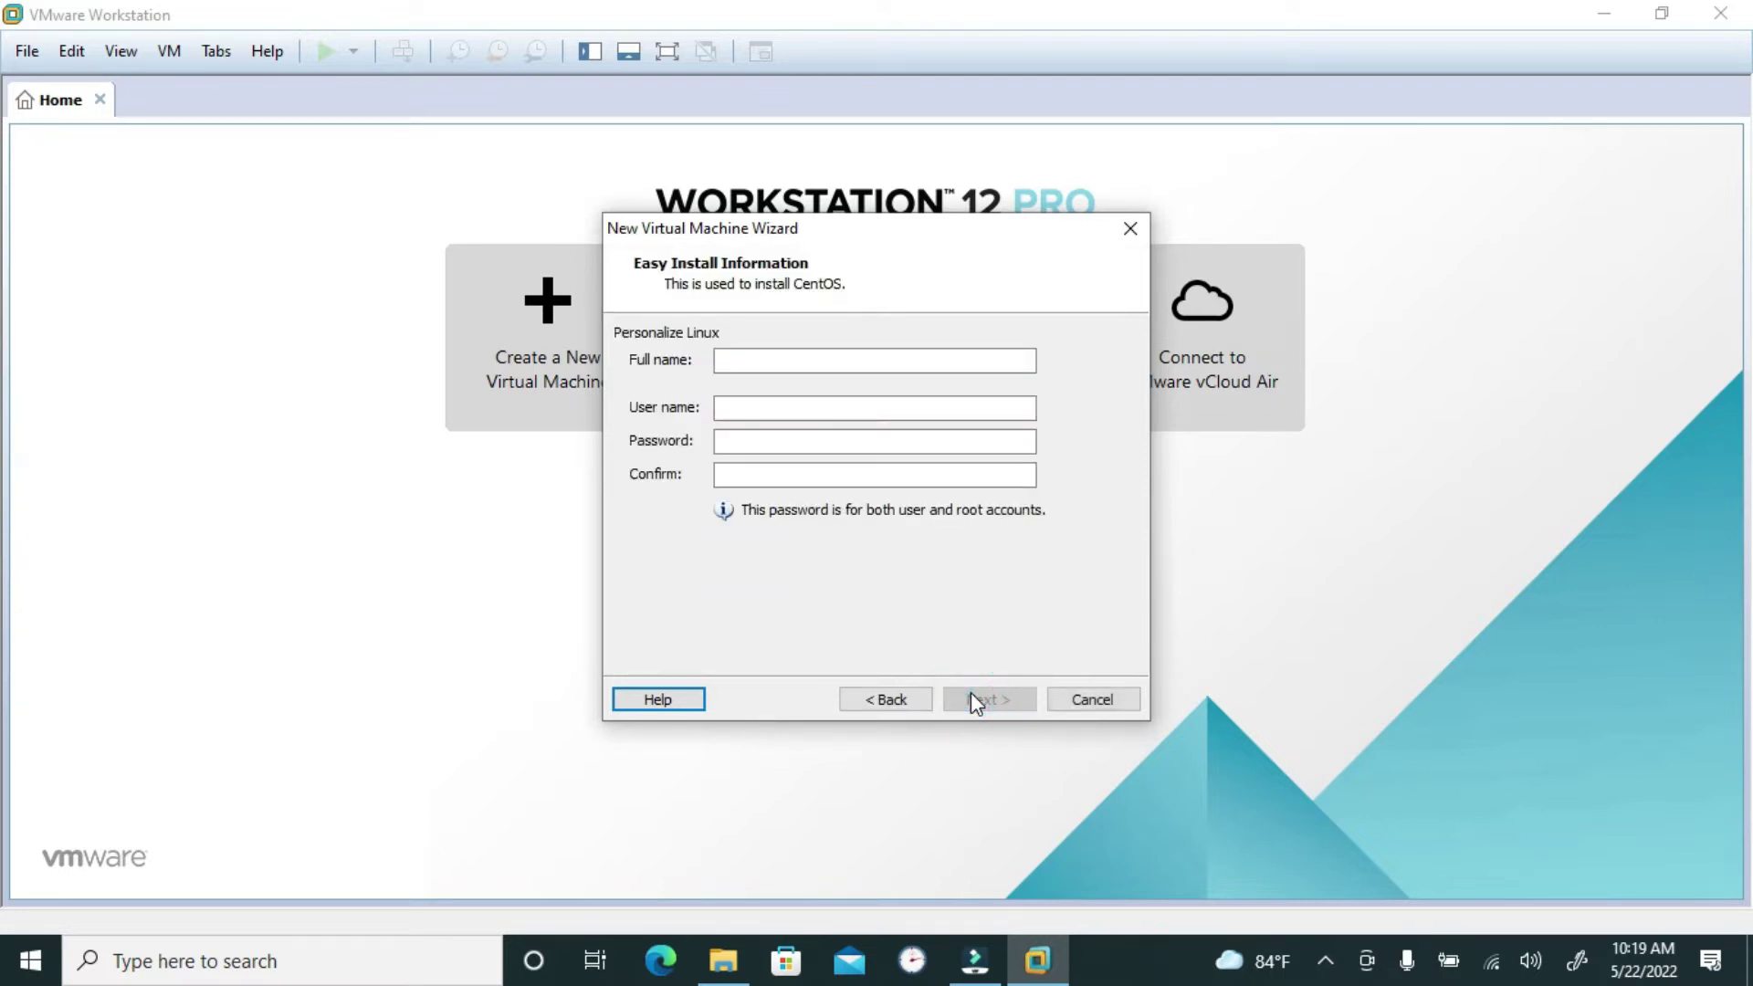
{"action": "left_click", "coordinate": [873, 696]}
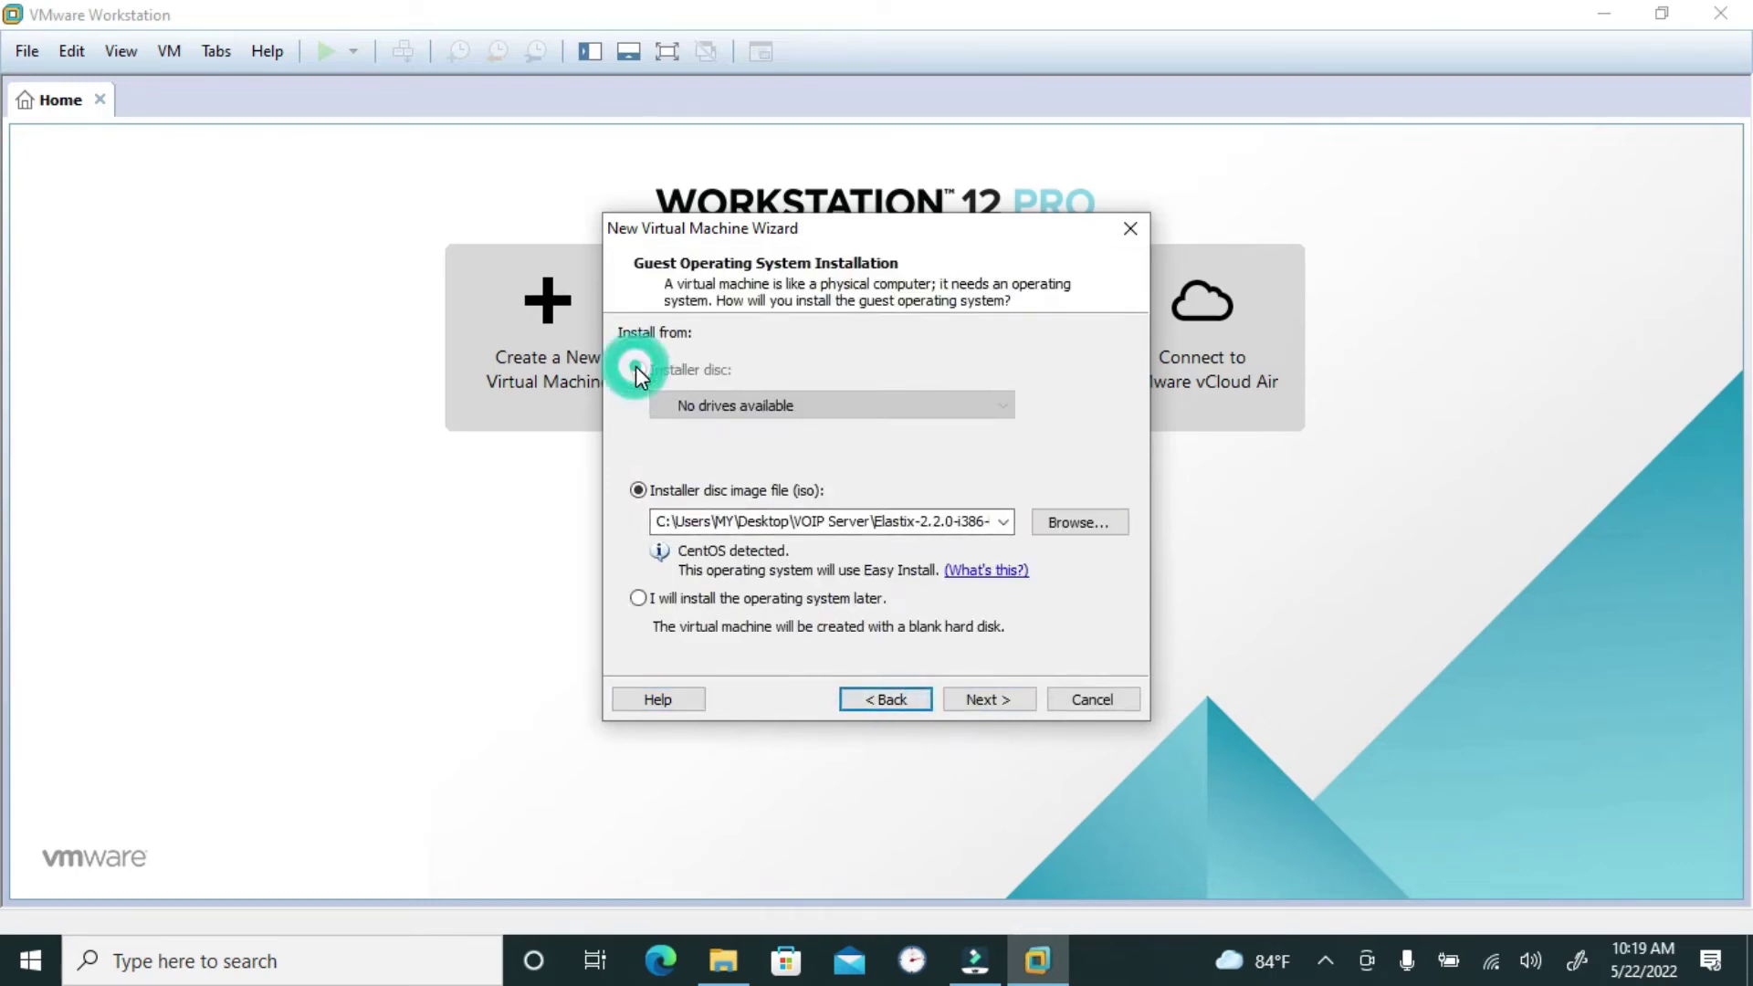
{"action": "left_click", "coordinate": [637, 598]}
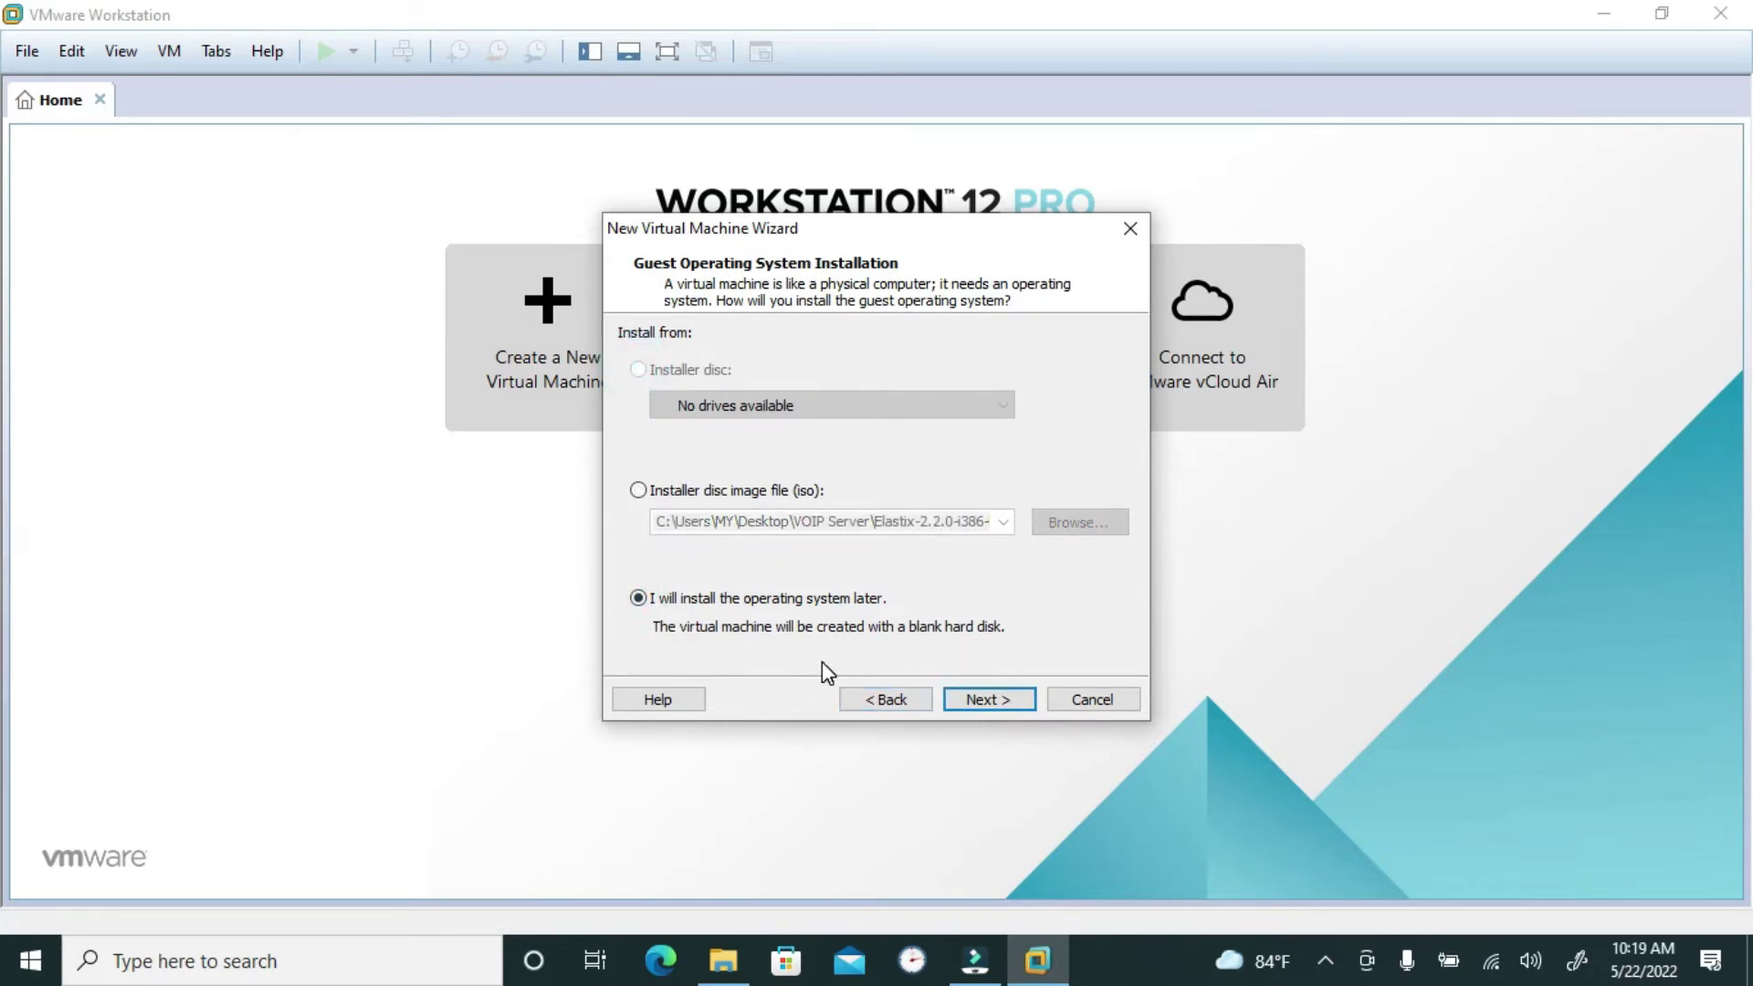
{"action": "left_click", "coordinate": [980, 699]}
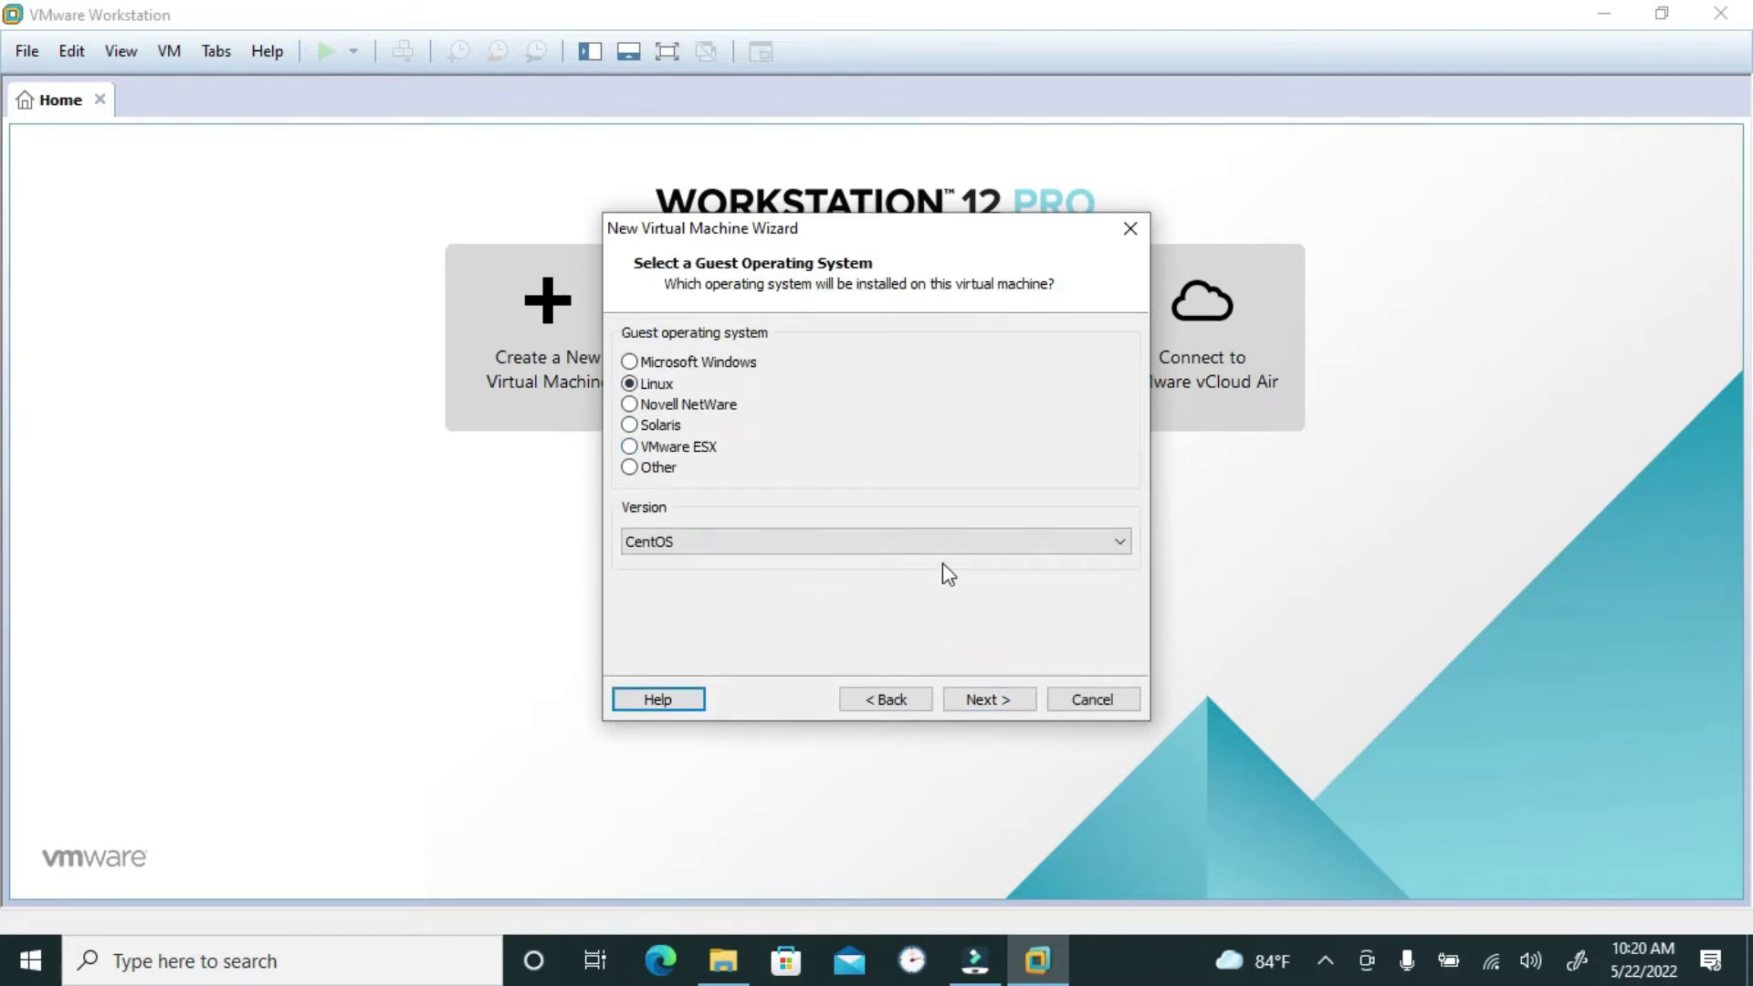
Choose Ubuntu 64-bit as the Linux guest version and accept the default virtual machine name and location.
{"action": "left_click", "coordinate": [1049, 547]}
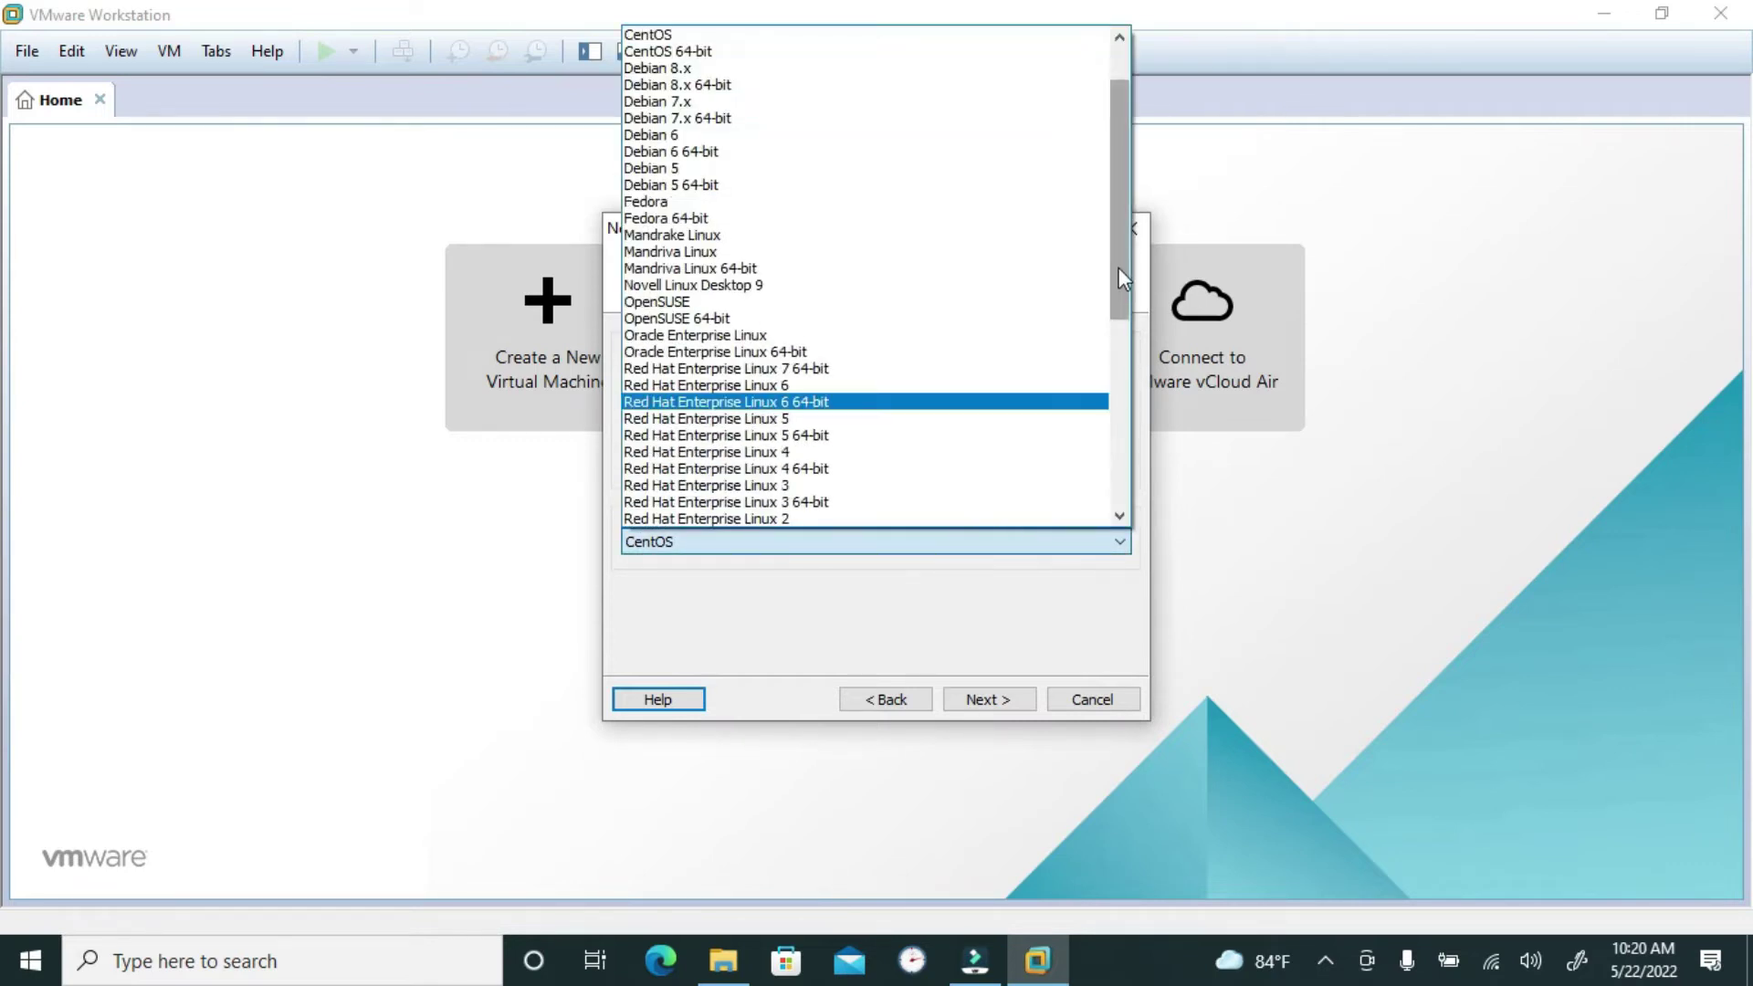
{"action": "left_click_drag", "start_coordinate": [1120, 267], "coordinate": [1116, 464]}
{"action": "left_click_drag", "start_coordinate": [1113, 529], "coordinate": [1113, 532]}
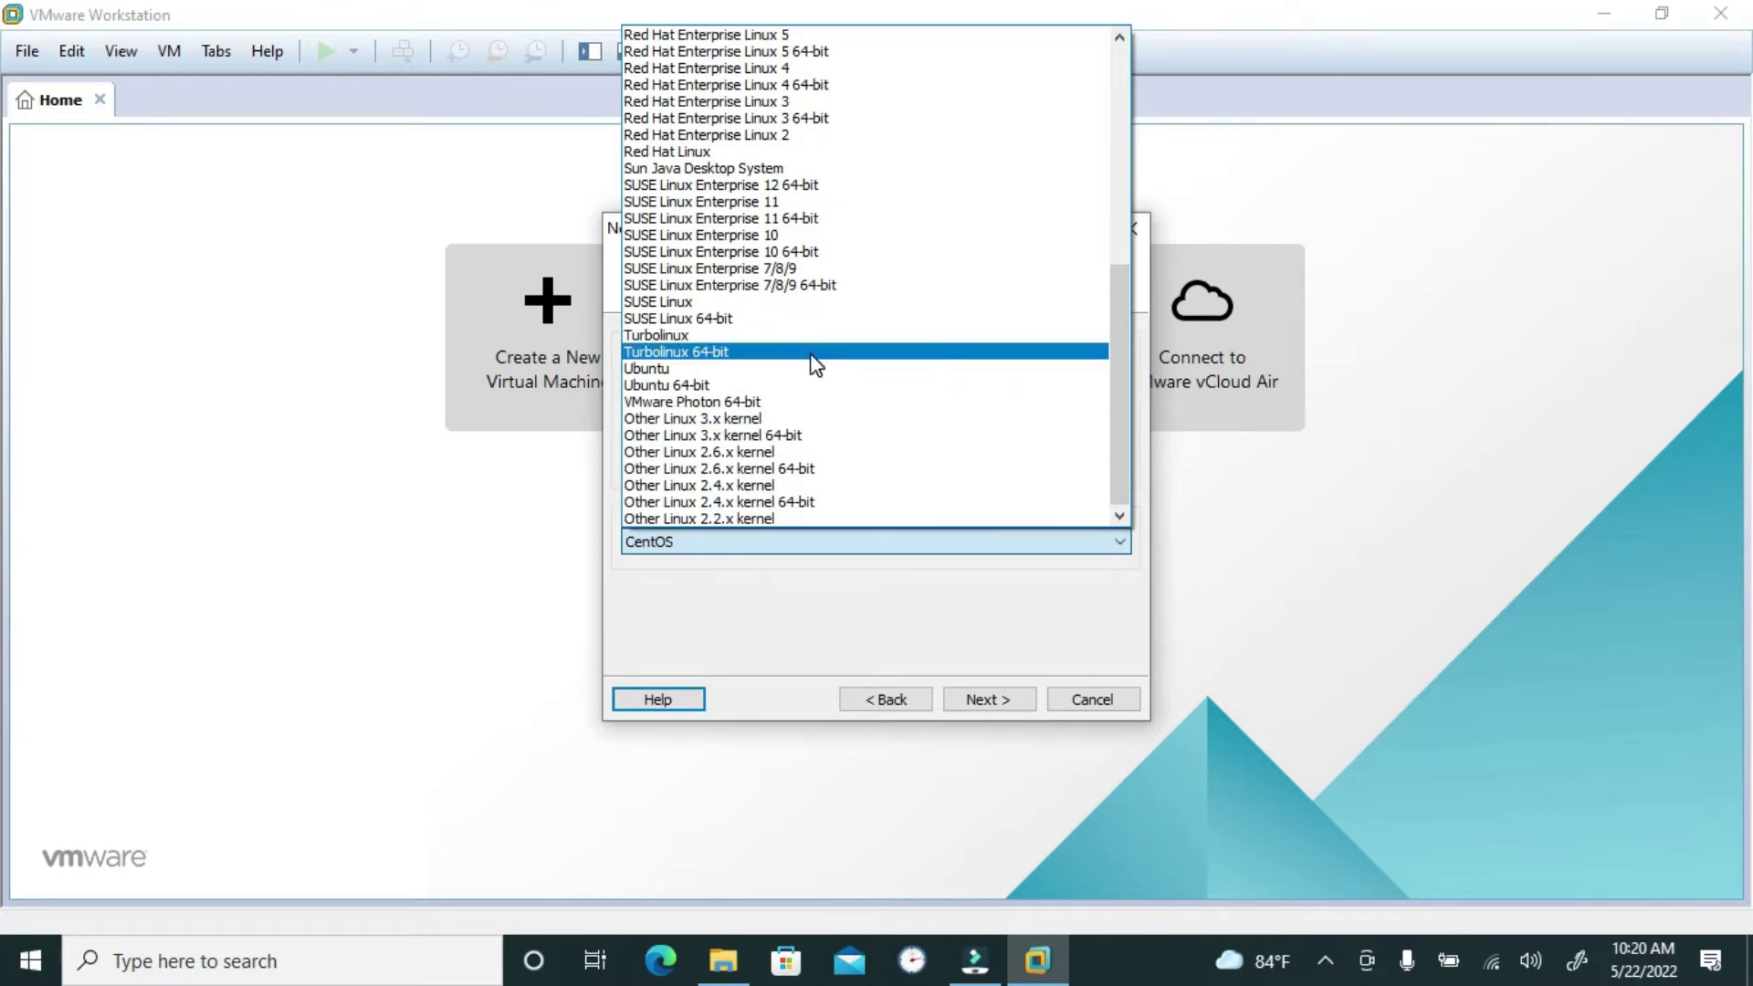
{"action": "left_click", "coordinate": [733, 385]}
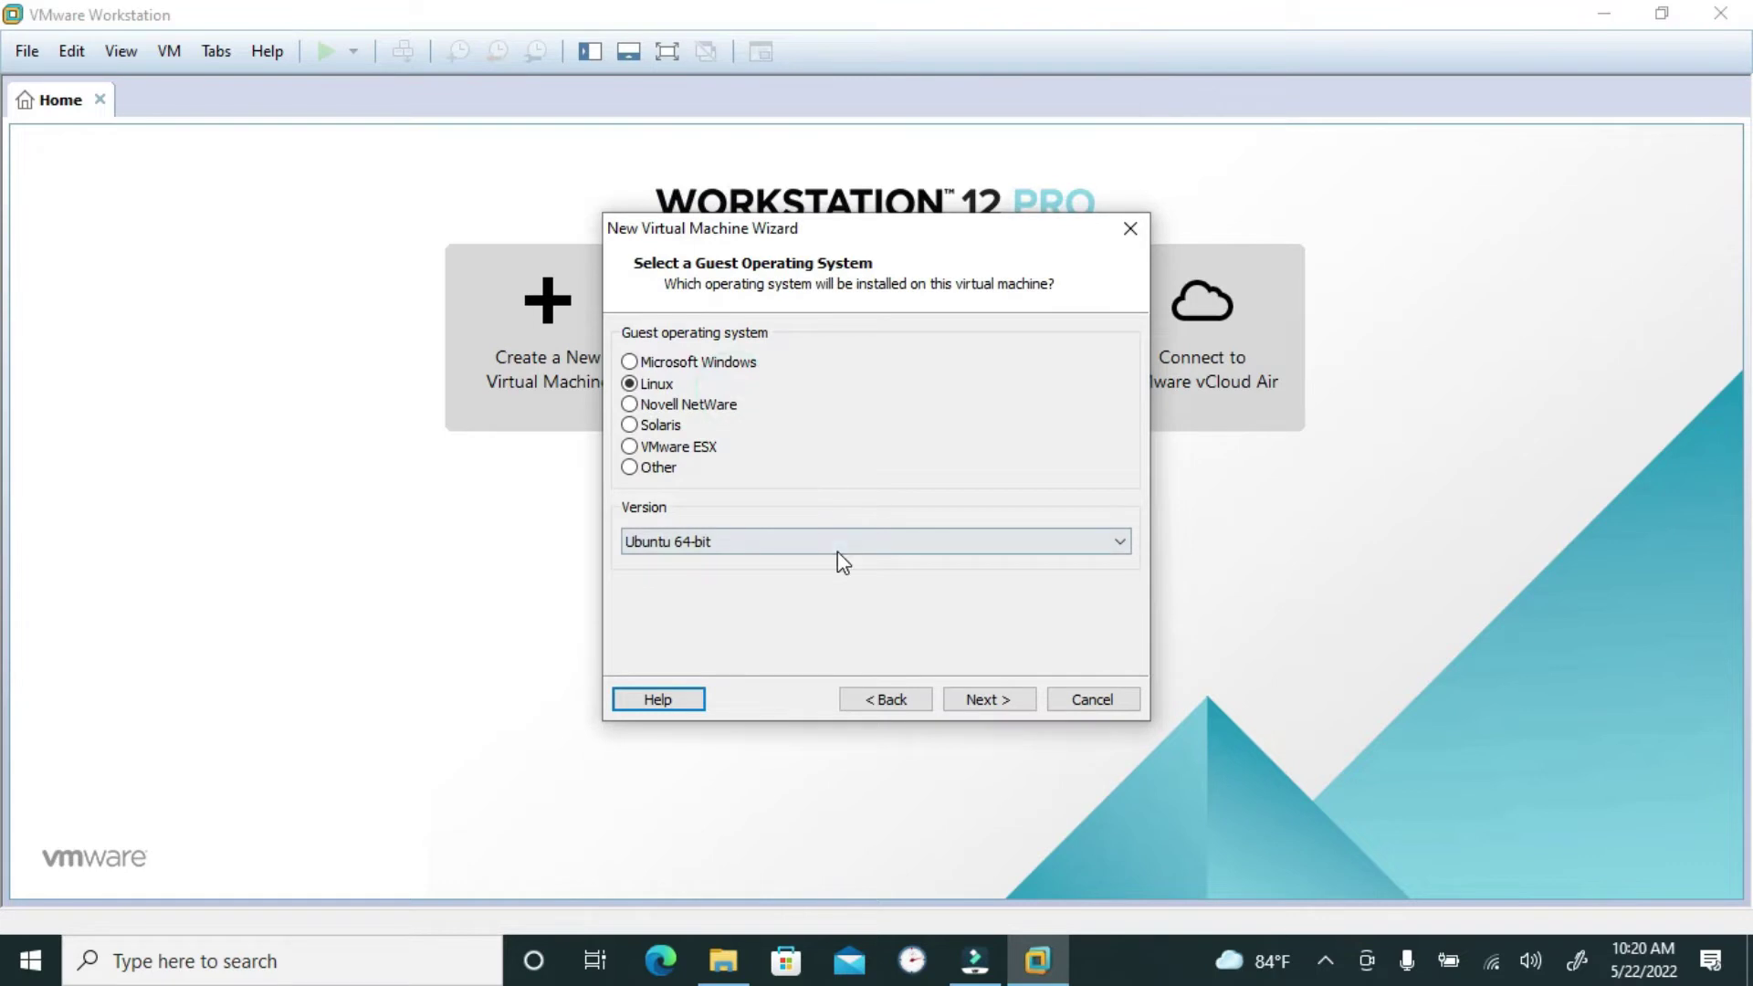
{"action": "left_click", "coordinate": [979, 698]}
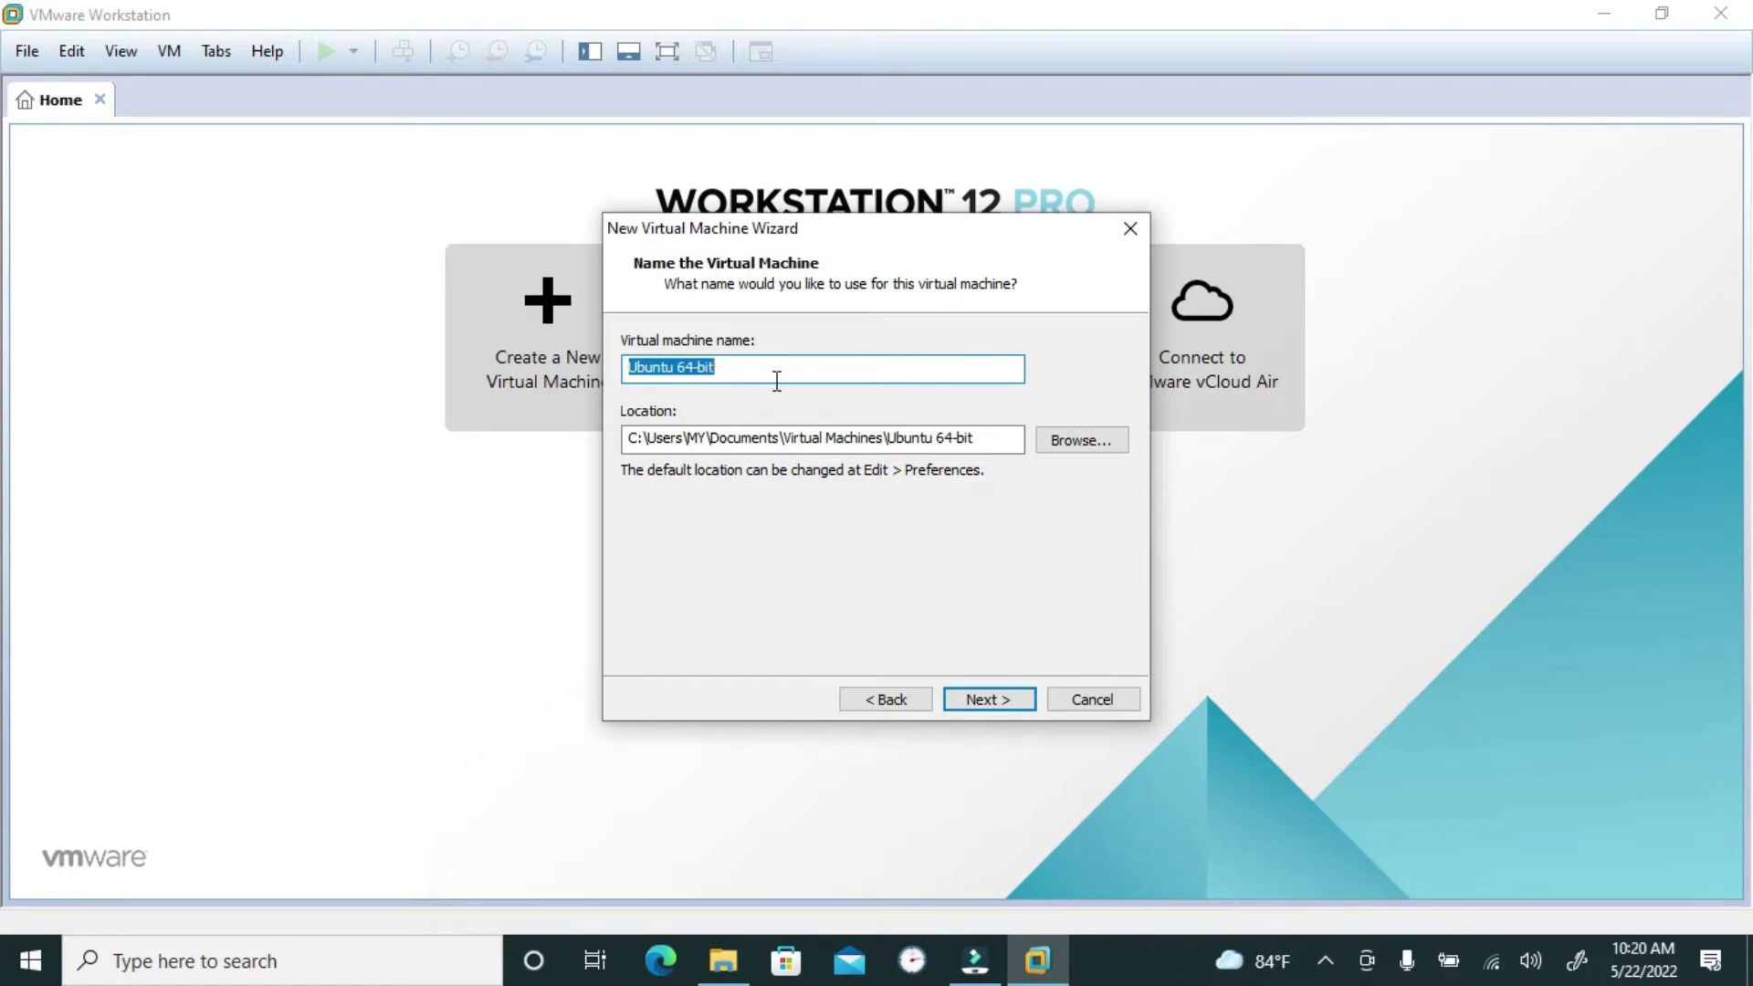
{"action": "left_click", "coordinate": [979, 700]}
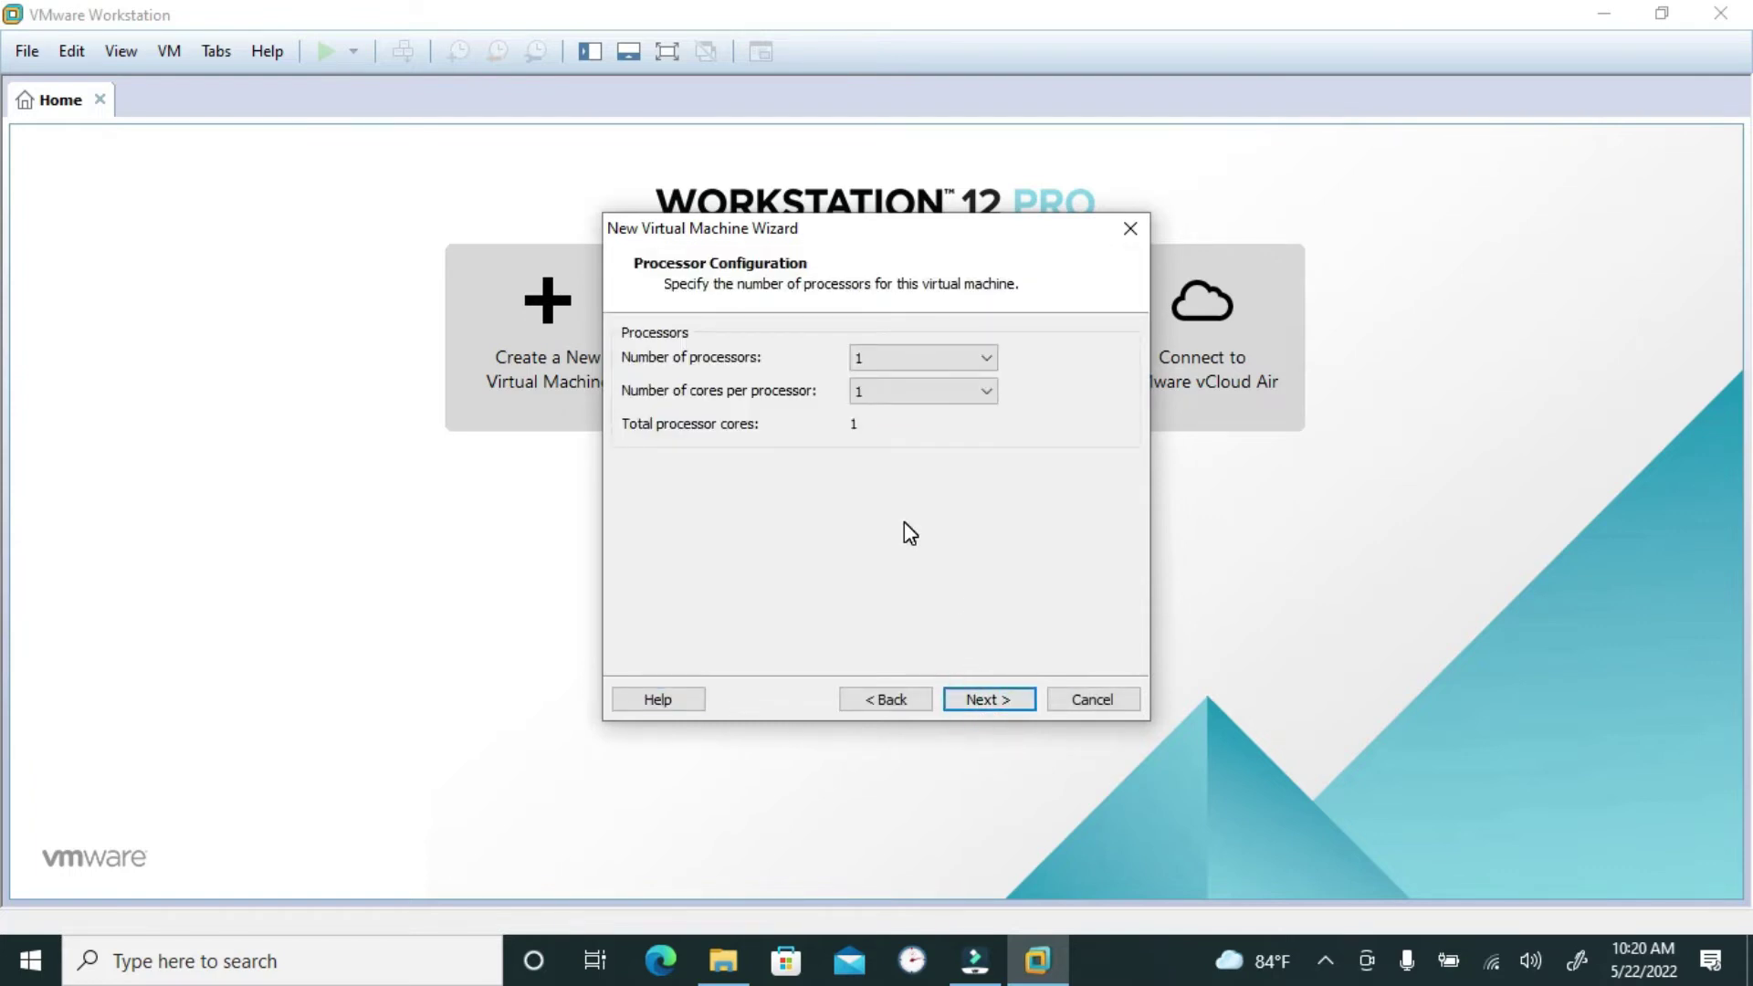
Keep one processor with one core and allocate 1024 MB of memory to the virtual machine.
{"action": "left_click", "coordinate": [986, 357]}
{"action": "left_click", "coordinate": [986, 357]}
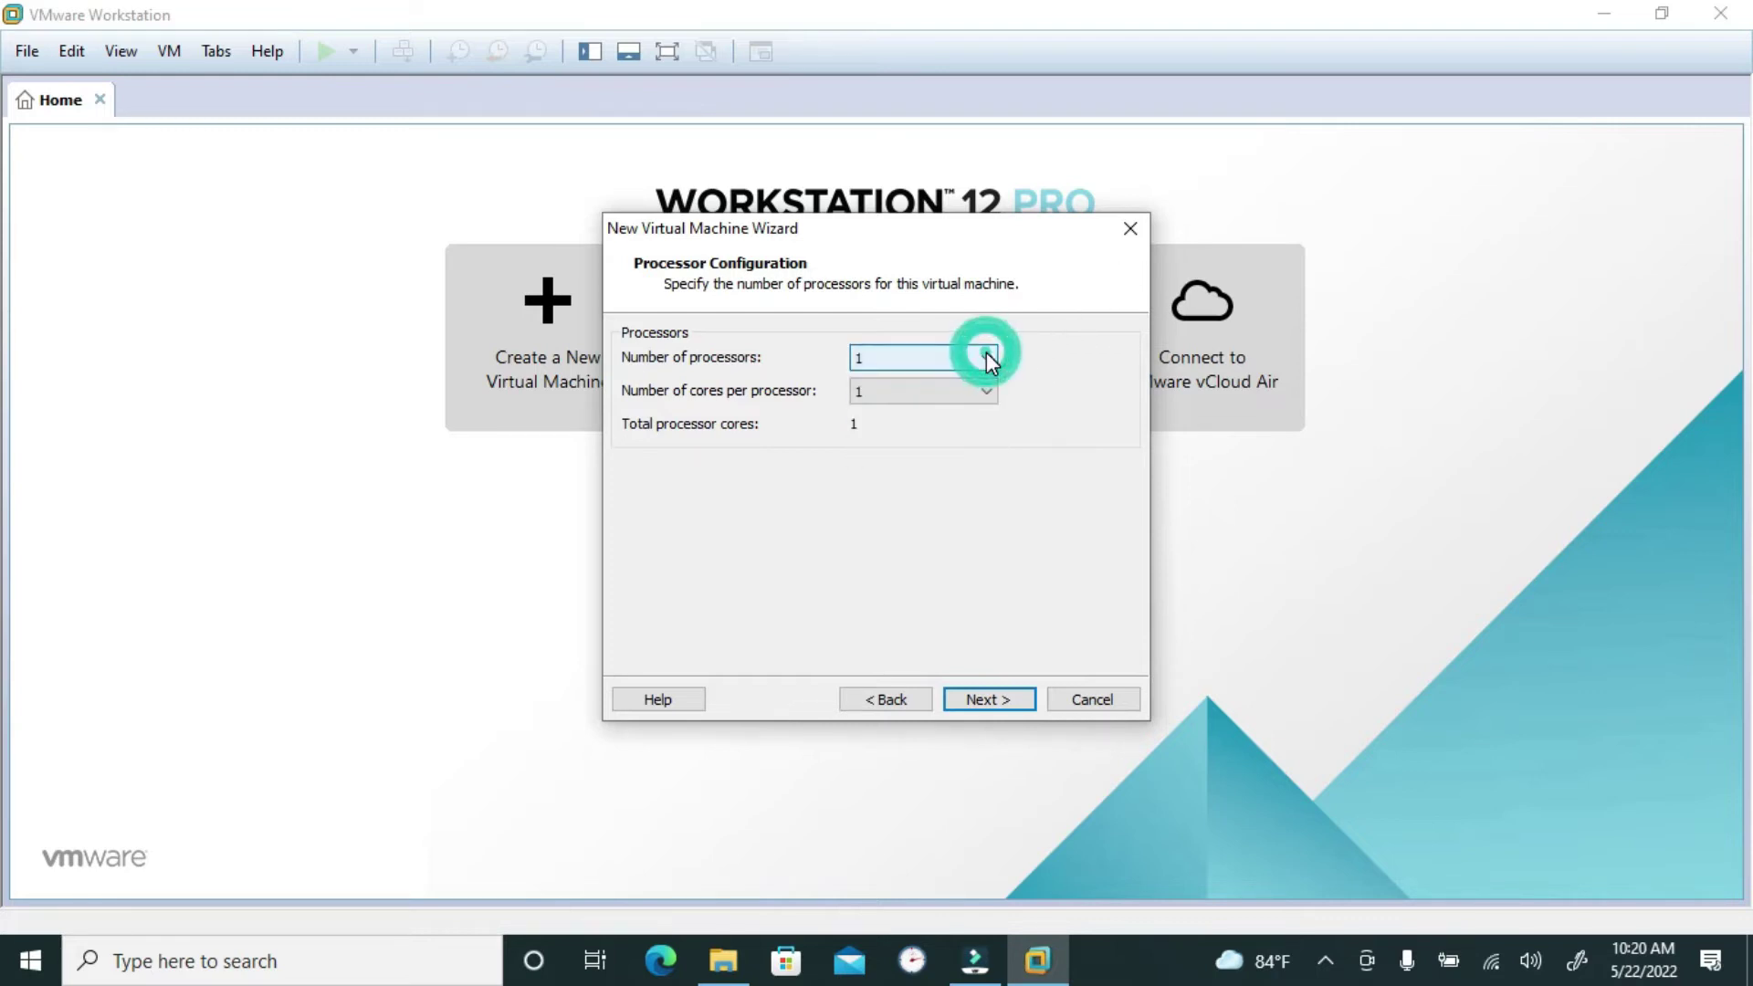
{"action": "left_click", "coordinate": [985, 364]}
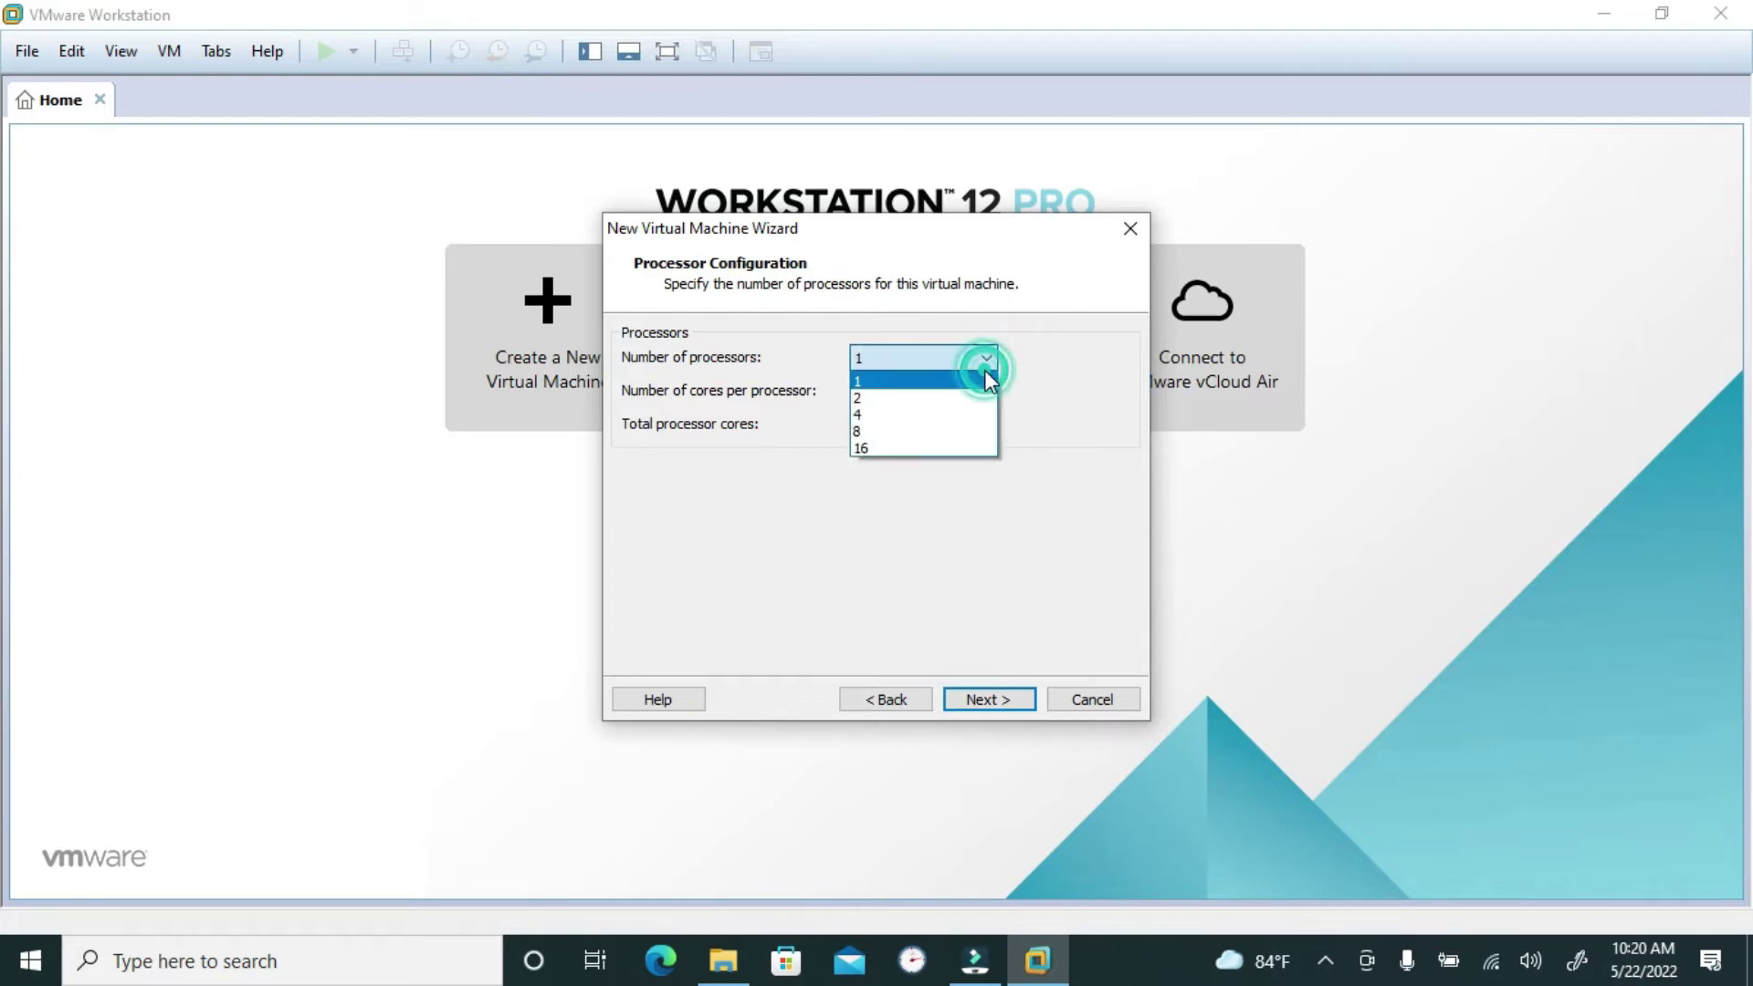
{"action": "left_click", "coordinate": [1051, 396]}
{"action": "left_click", "coordinate": [989, 701]}
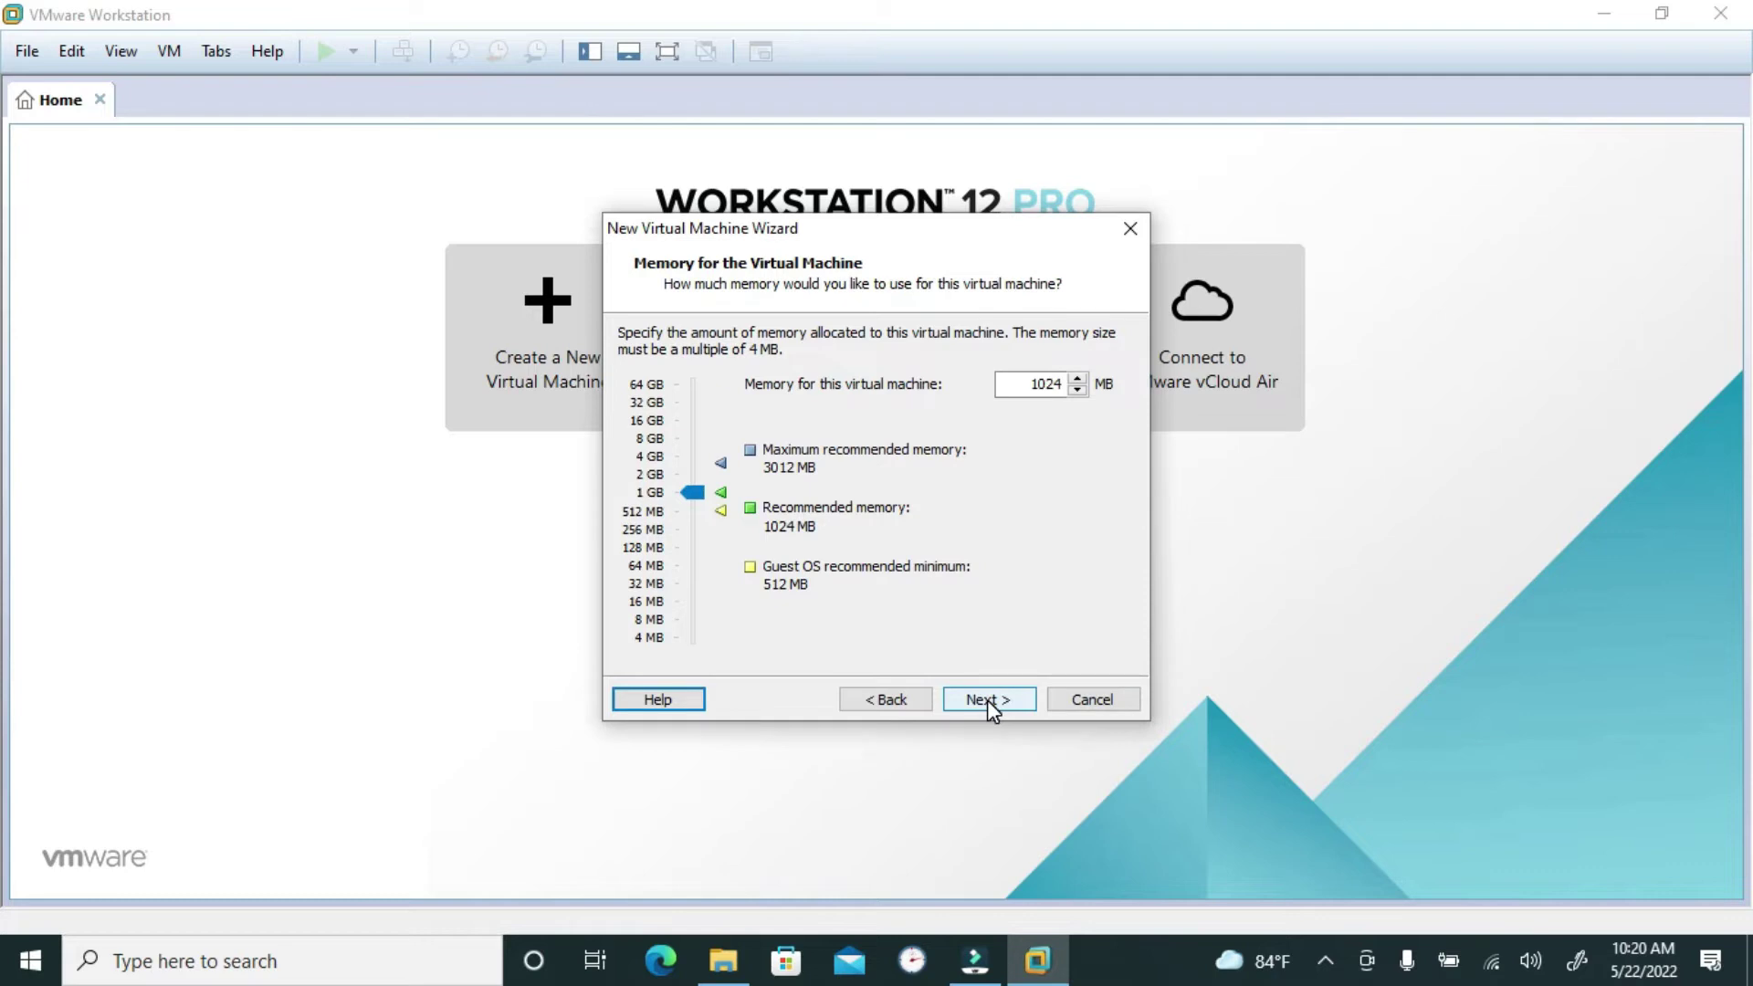
{"action": "left_click", "coordinate": [992, 711]}
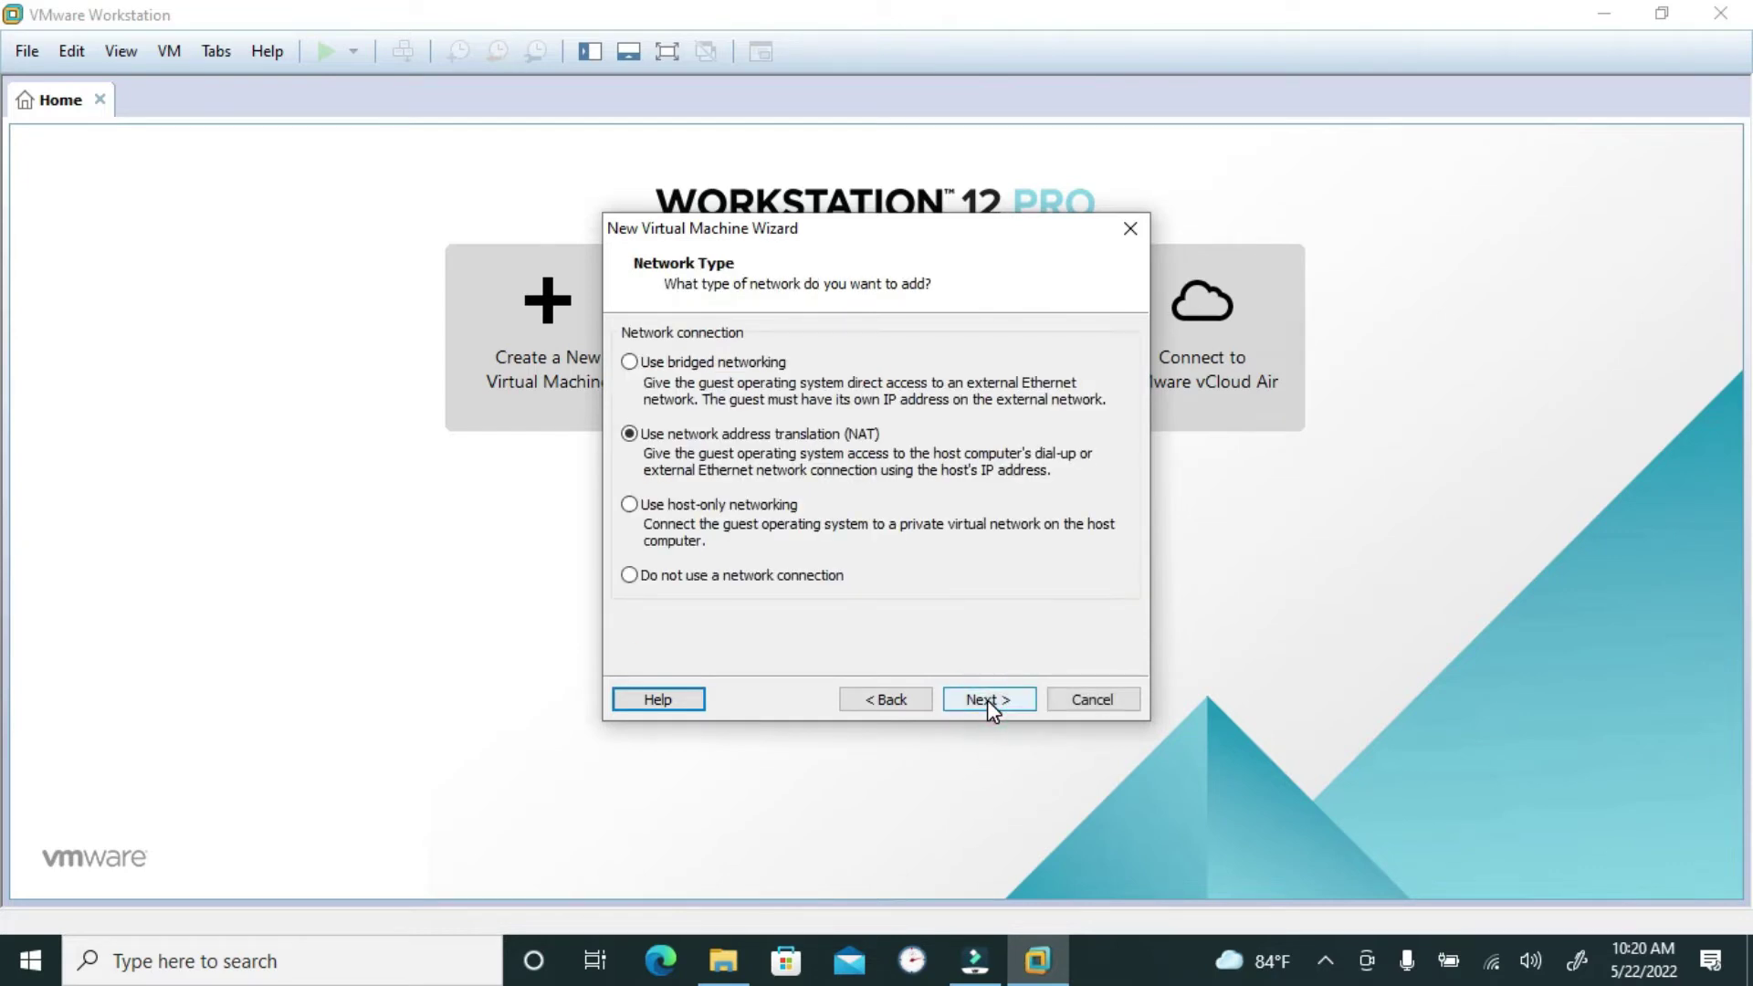
Set the virtual machine's network connection to network address translation (NAT).
{"action": "left_click", "coordinate": [992, 711]}
{"action": "left_click", "coordinate": [685, 363]}
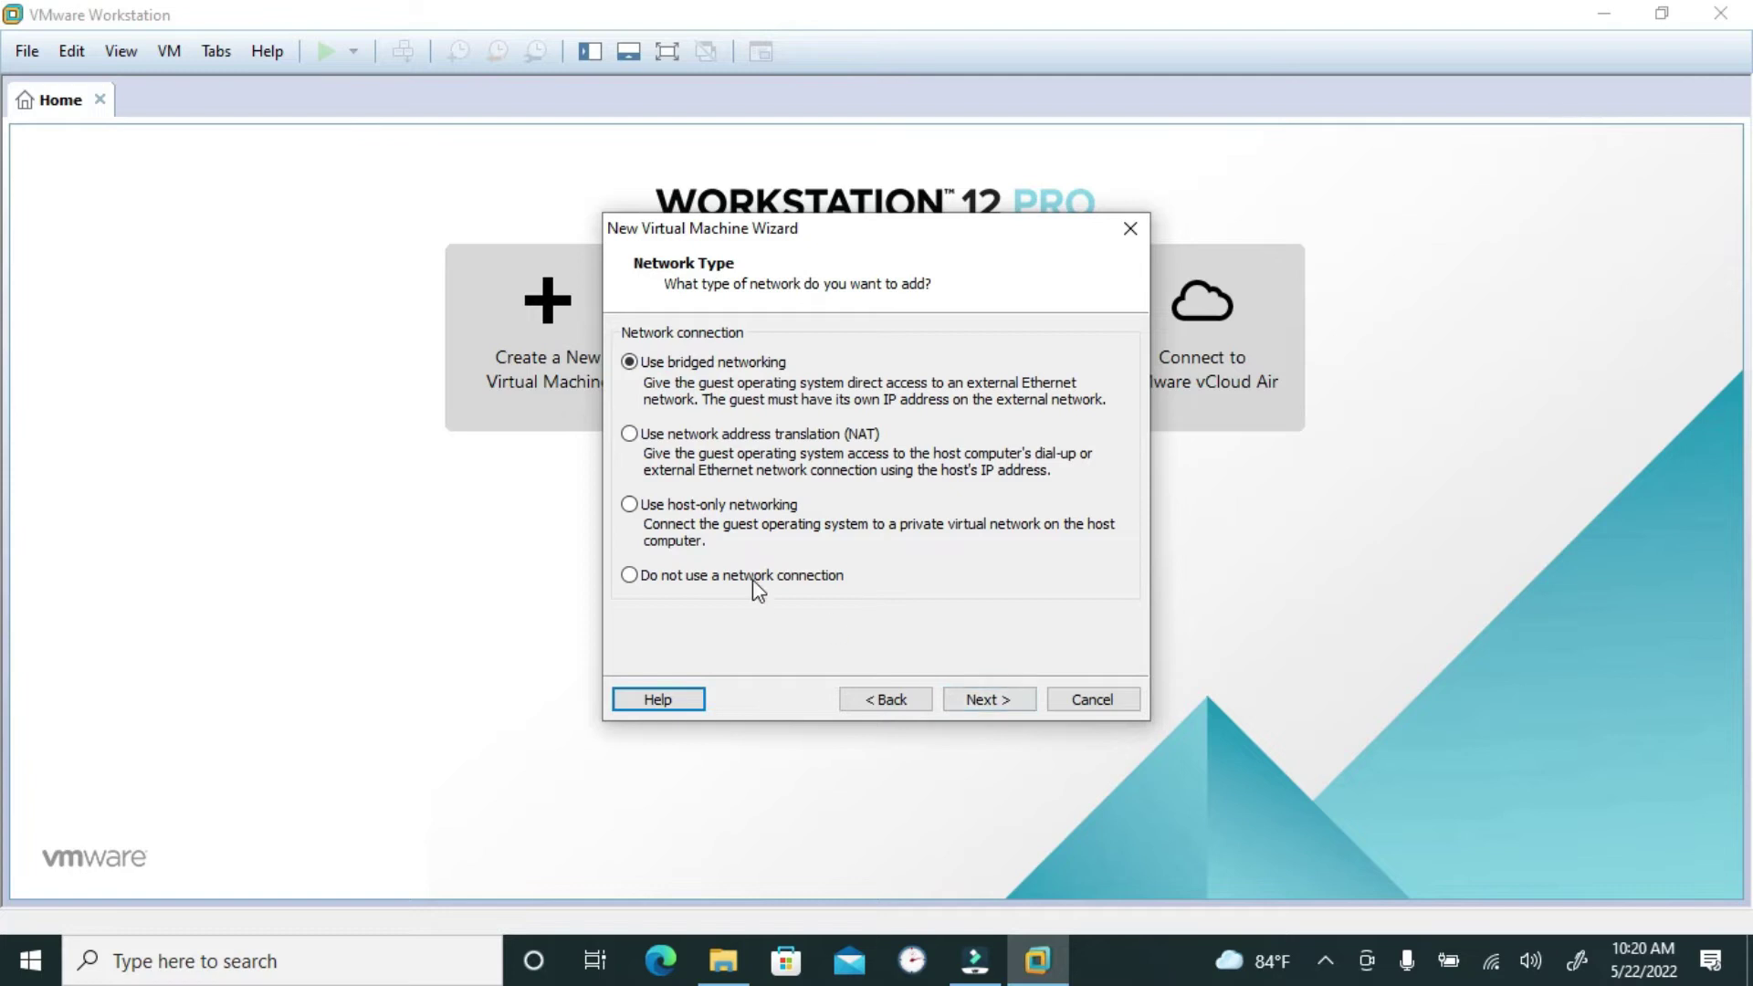
{"action": "left_click", "coordinate": [711, 436]}
{"action": "left_click", "coordinate": [987, 694]}
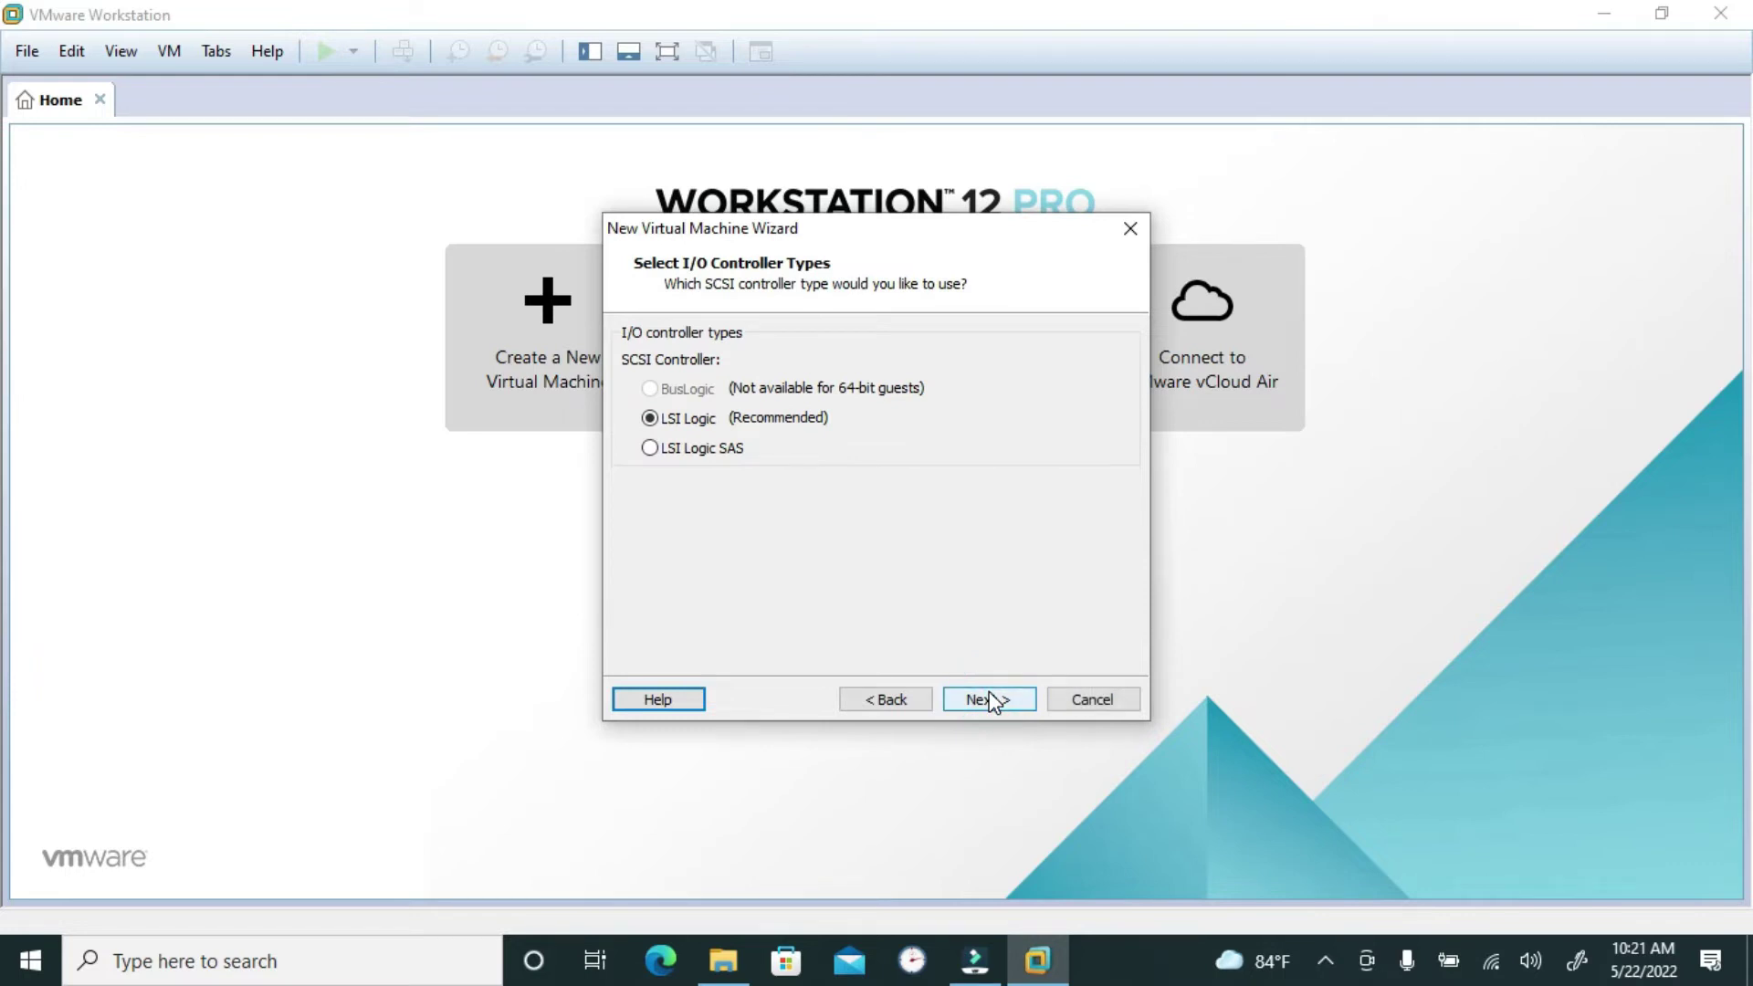
Accept the LSI Logic controller and the SCSI disk type, and choose to create a new virtual disk.
{"action": "left_click", "coordinate": [992, 699]}
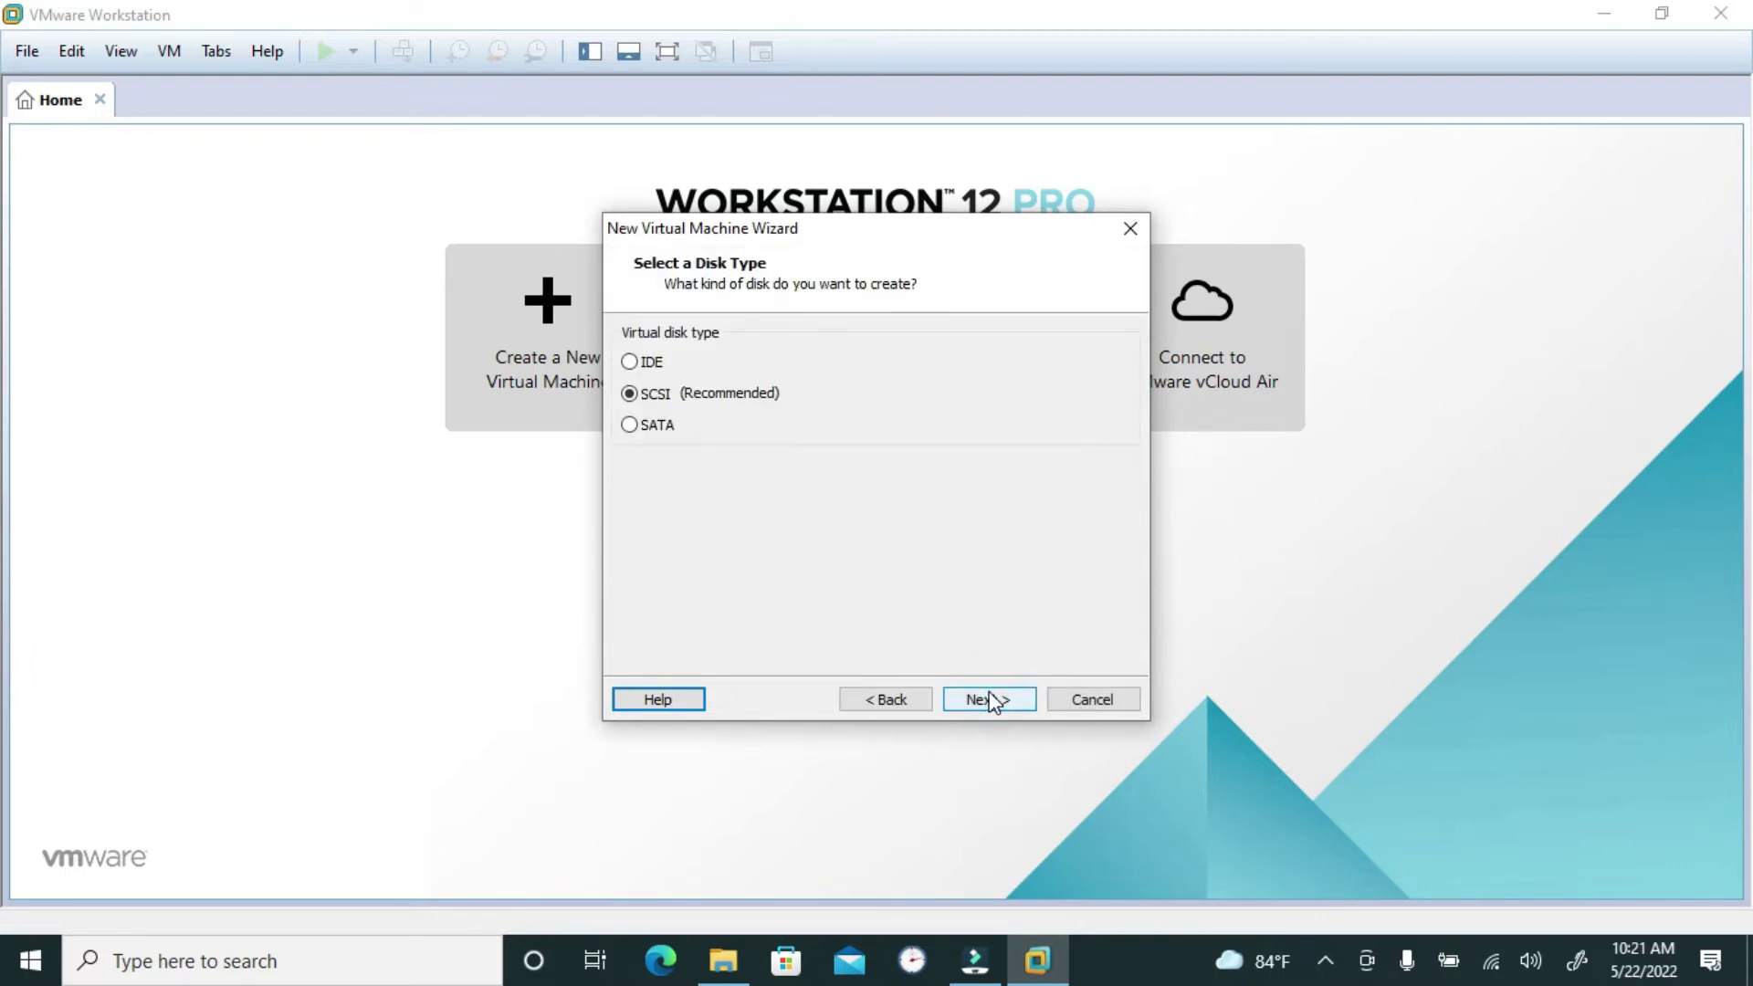
{"action": "left_click", "coordinate": [992, 700]}
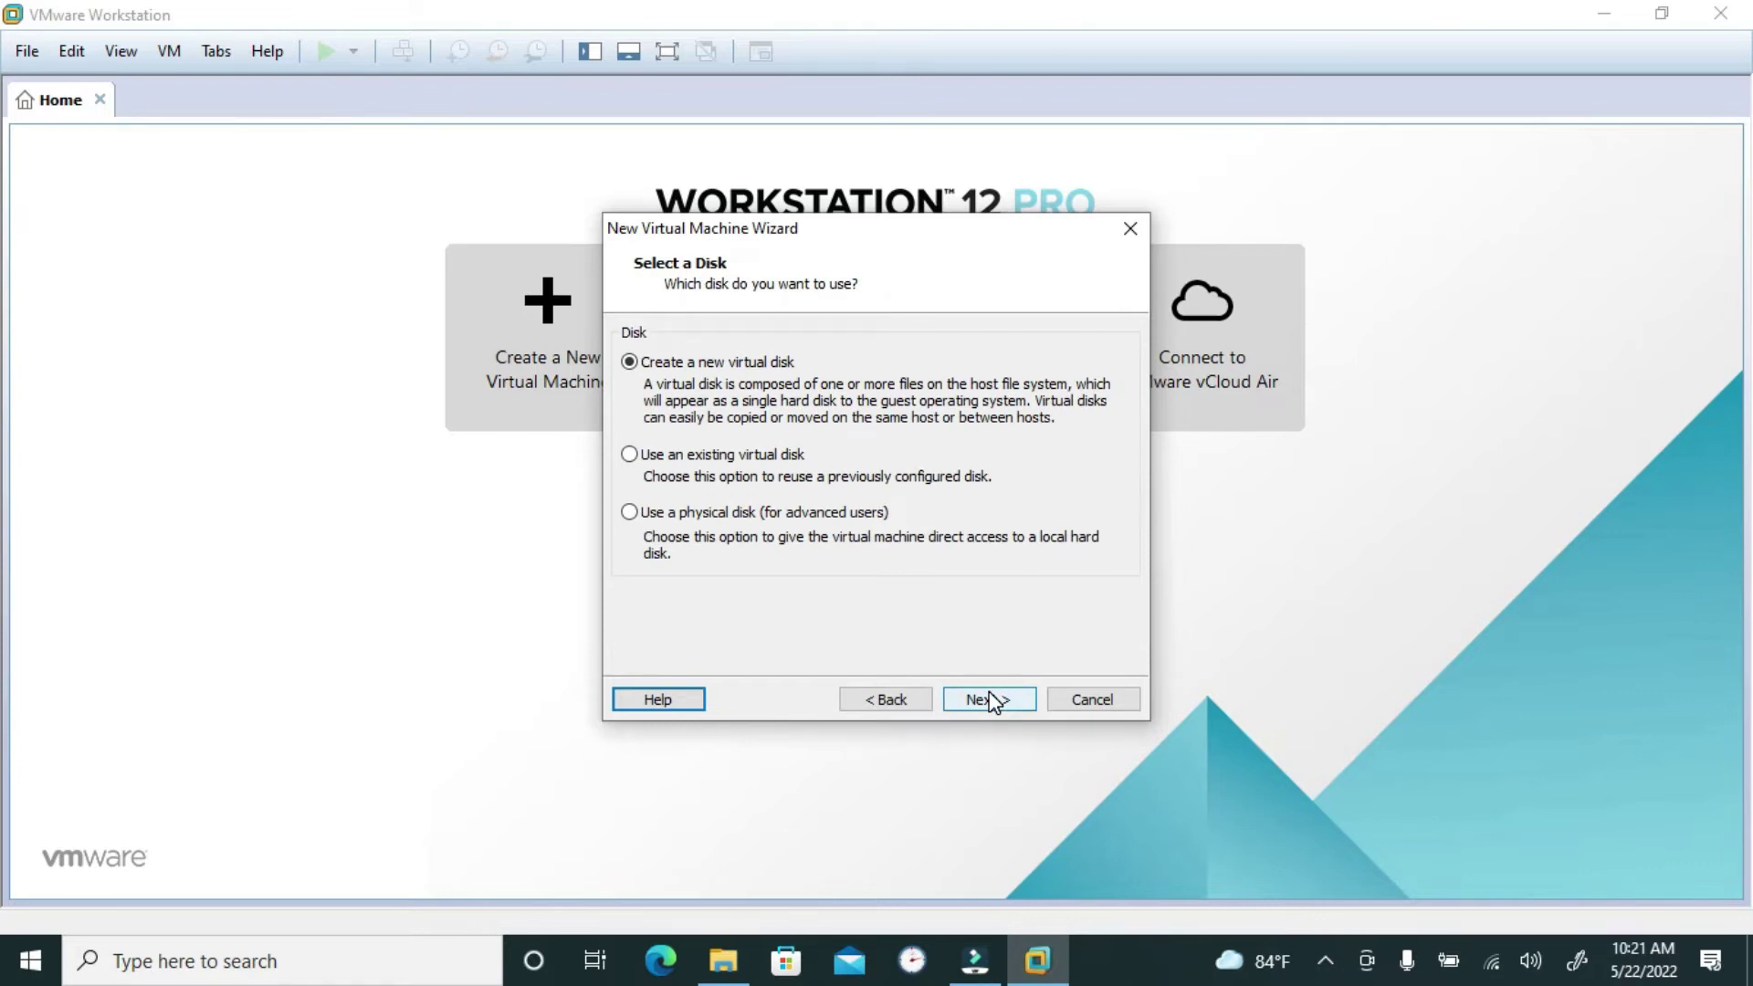
{"action": "left_click", "coordinate": [992, 699]}
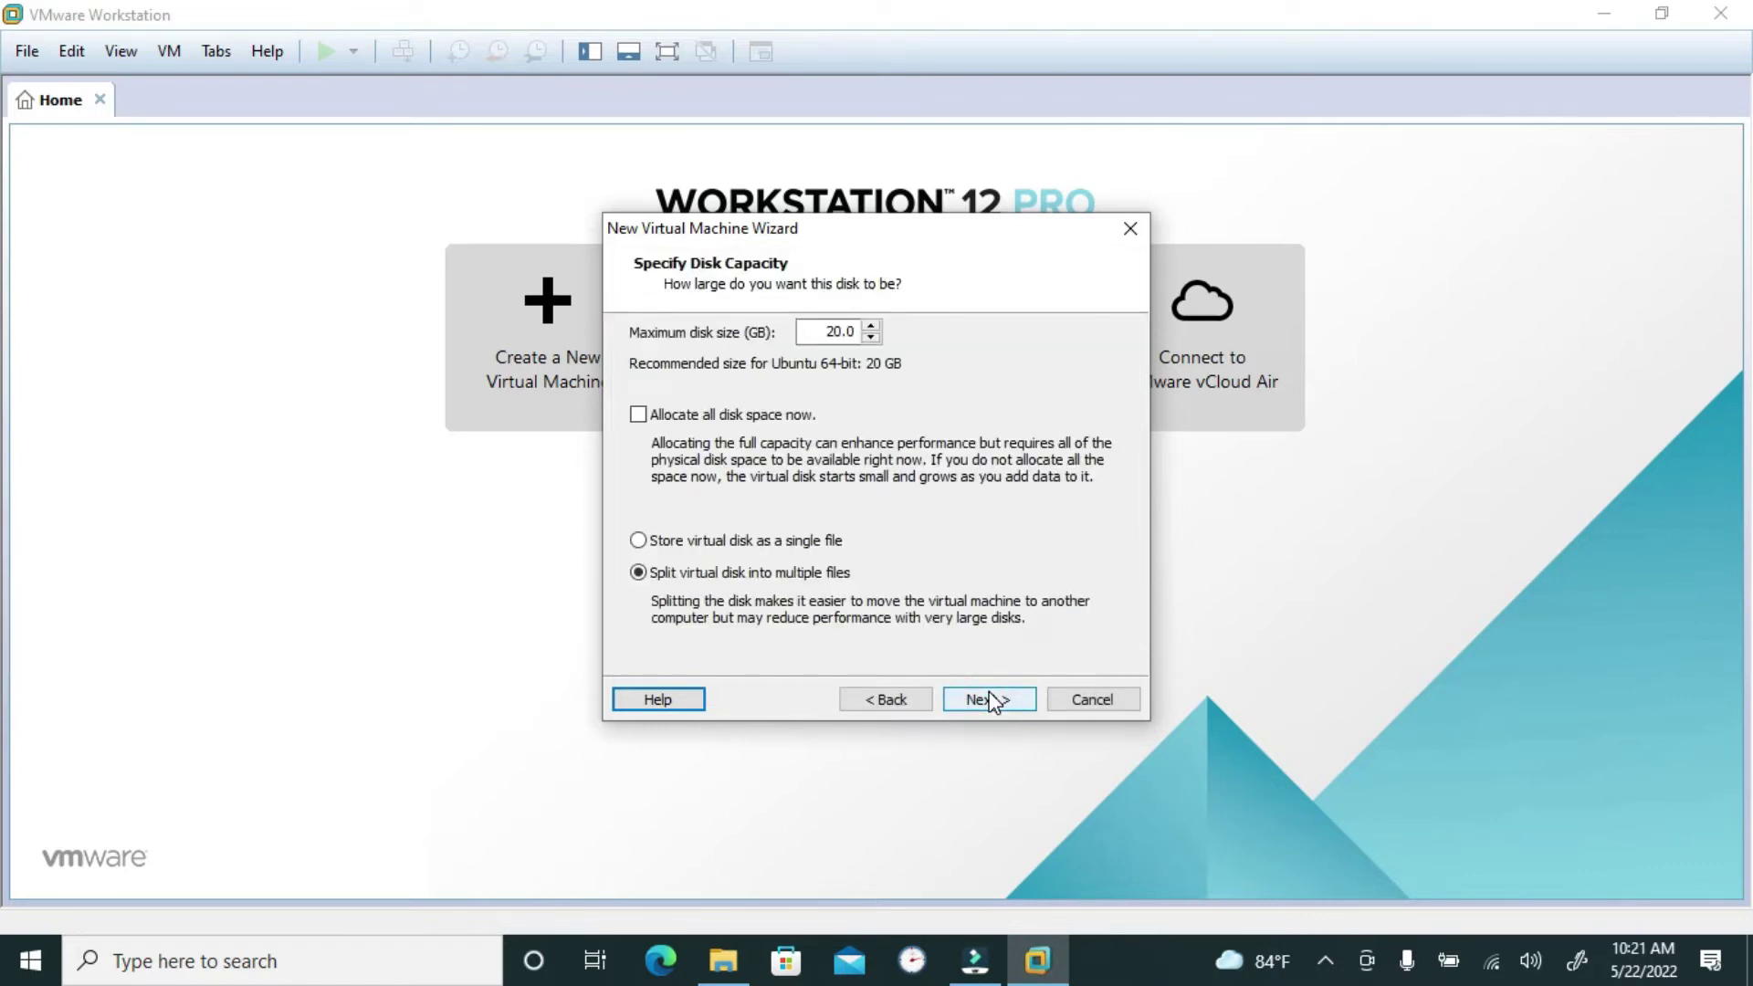
Set the disk to 20 GB split into multiple files, stored as Ubuntu 64-bit.vmdk, and finish creating the virtual machine.
{"action": "left_click", "coordinate": [992, 700]}
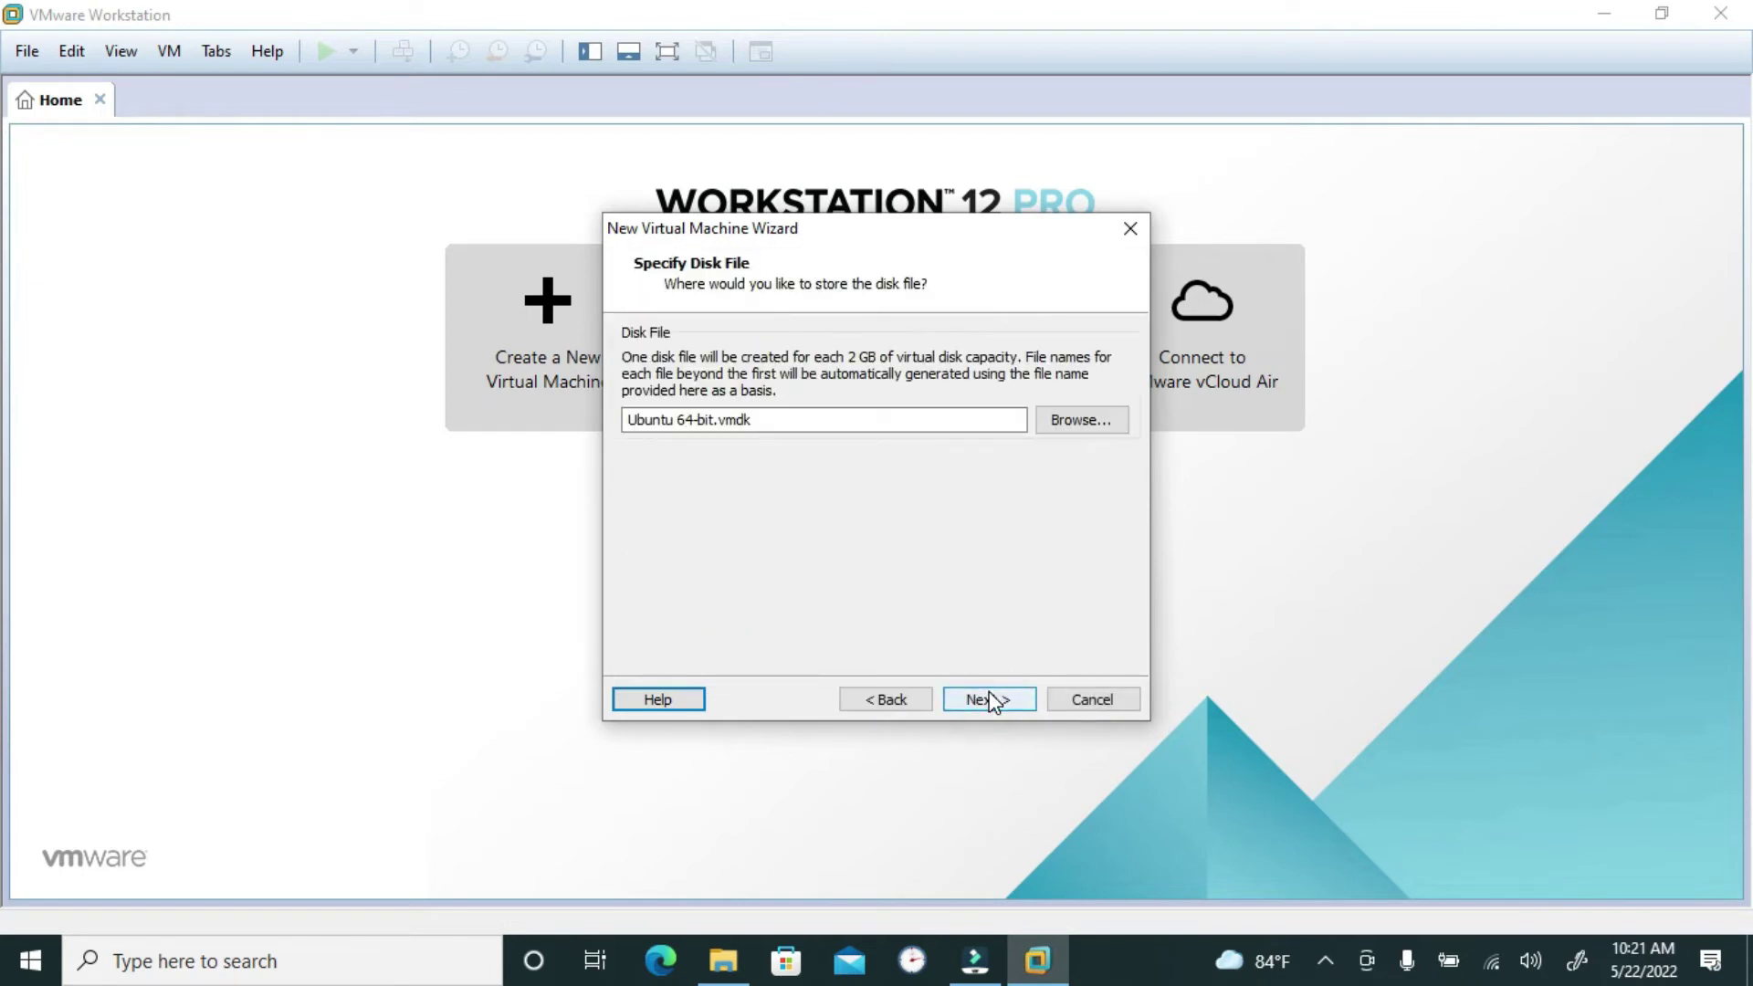
{"action": "left_click", "coordinate": [992, 699]}
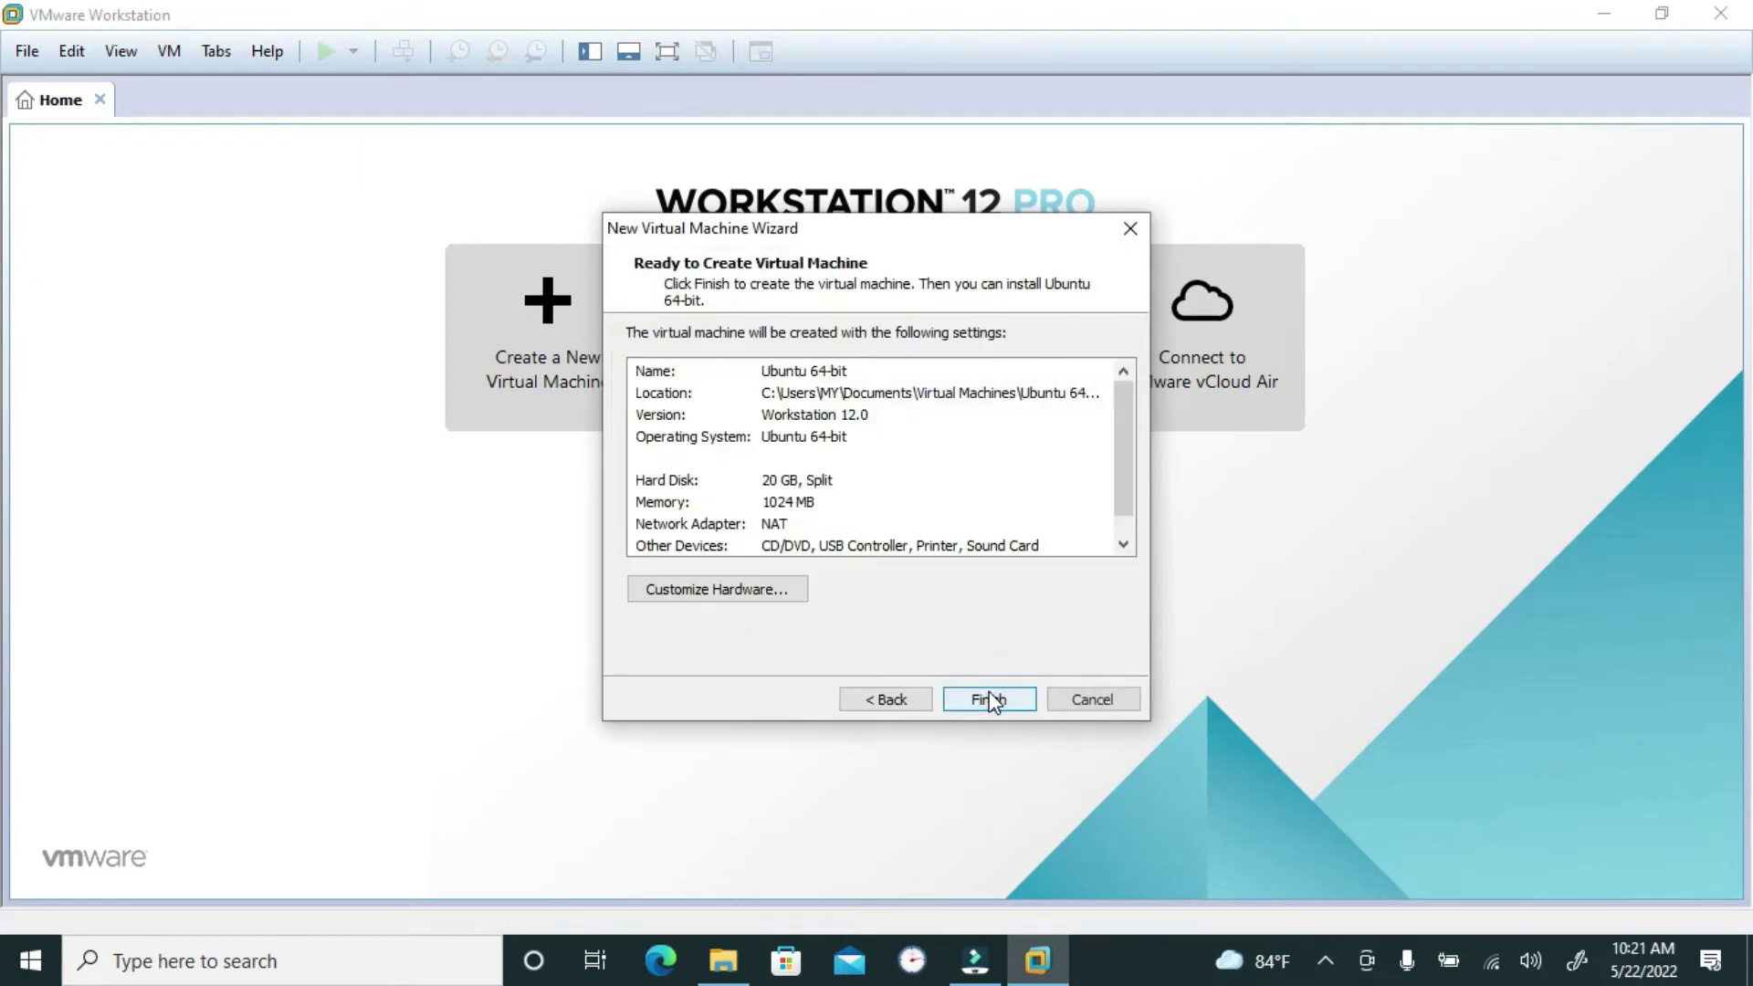
{"action": "left_click", "coordinate": [992, 700]}
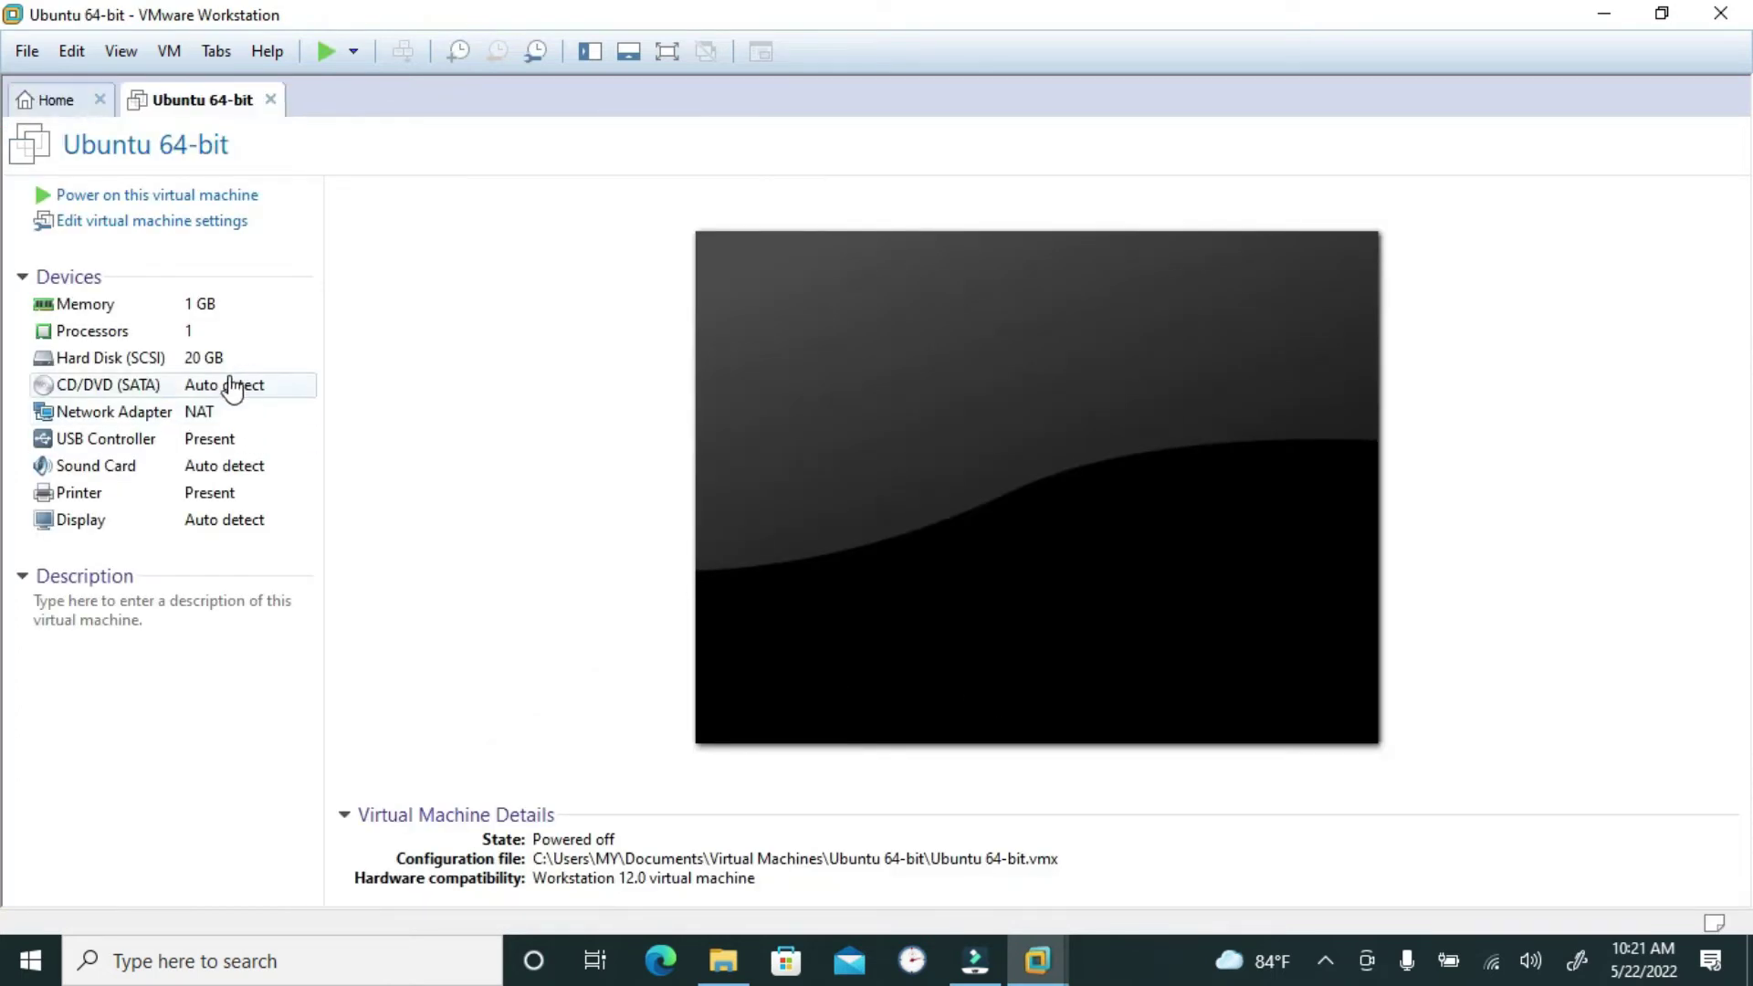
Set the virtual machine's CD/DVD drive to use the Elastix 2.2 ISO image from the VOIP Server folder.
{"action": "left_click", "coordinate": [217, 391]}
{"action": "double_click", "coordinate": [218, 391]}
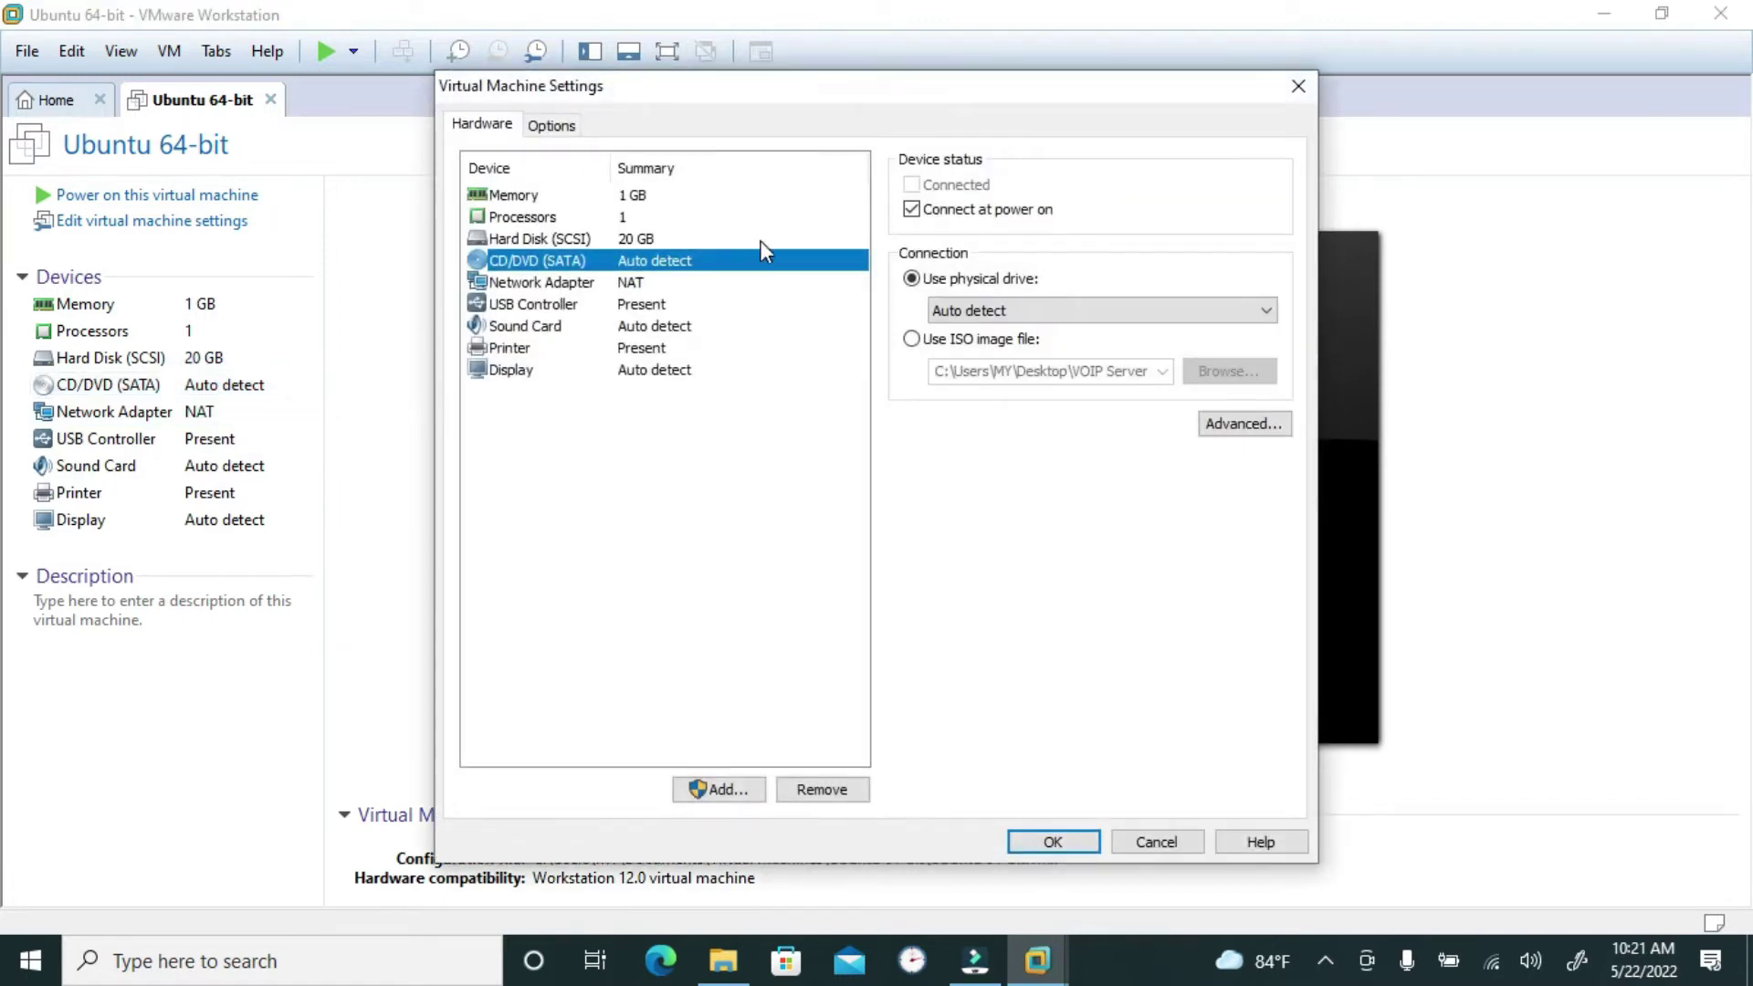
{"action": "left_click", "coordinate": [1265, 374]}
{"action": "left_click", "coordinate": [990, 340]}
{"action": "left_click", "coordinate": [1227, 382]}
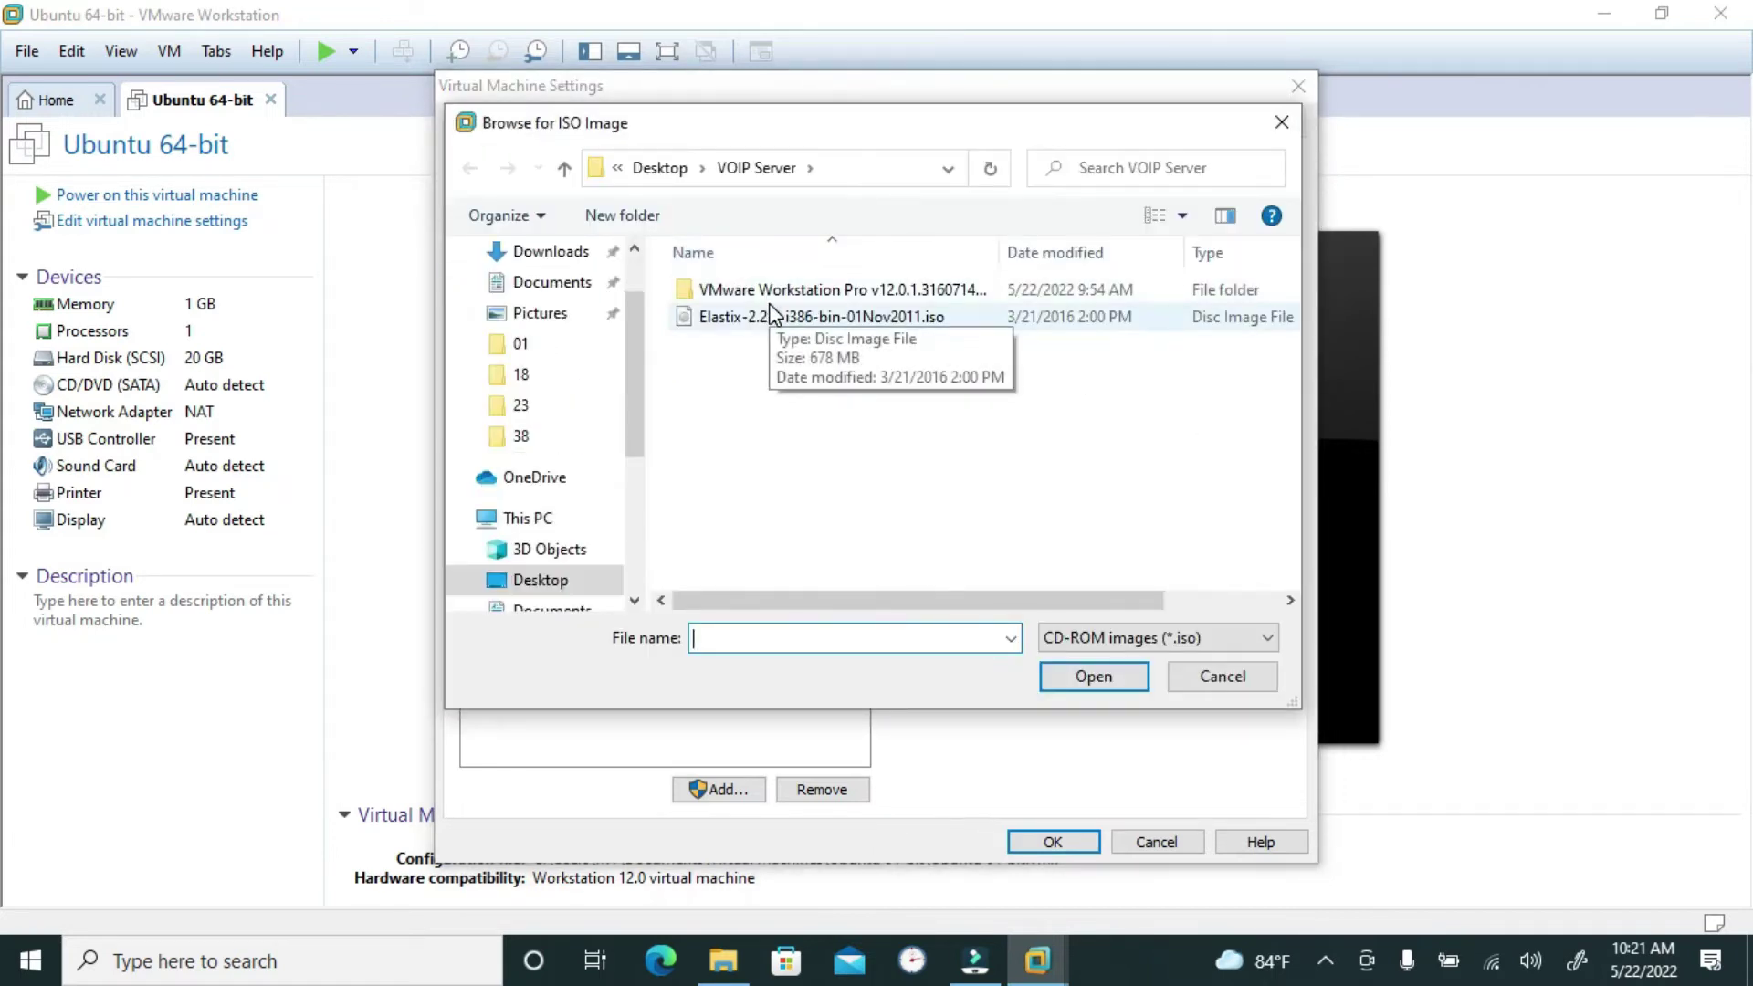
{"action": "left_click", "coordinate": [771, 316]}
{"action": "left_click", "coordinate": [1094, 677]}
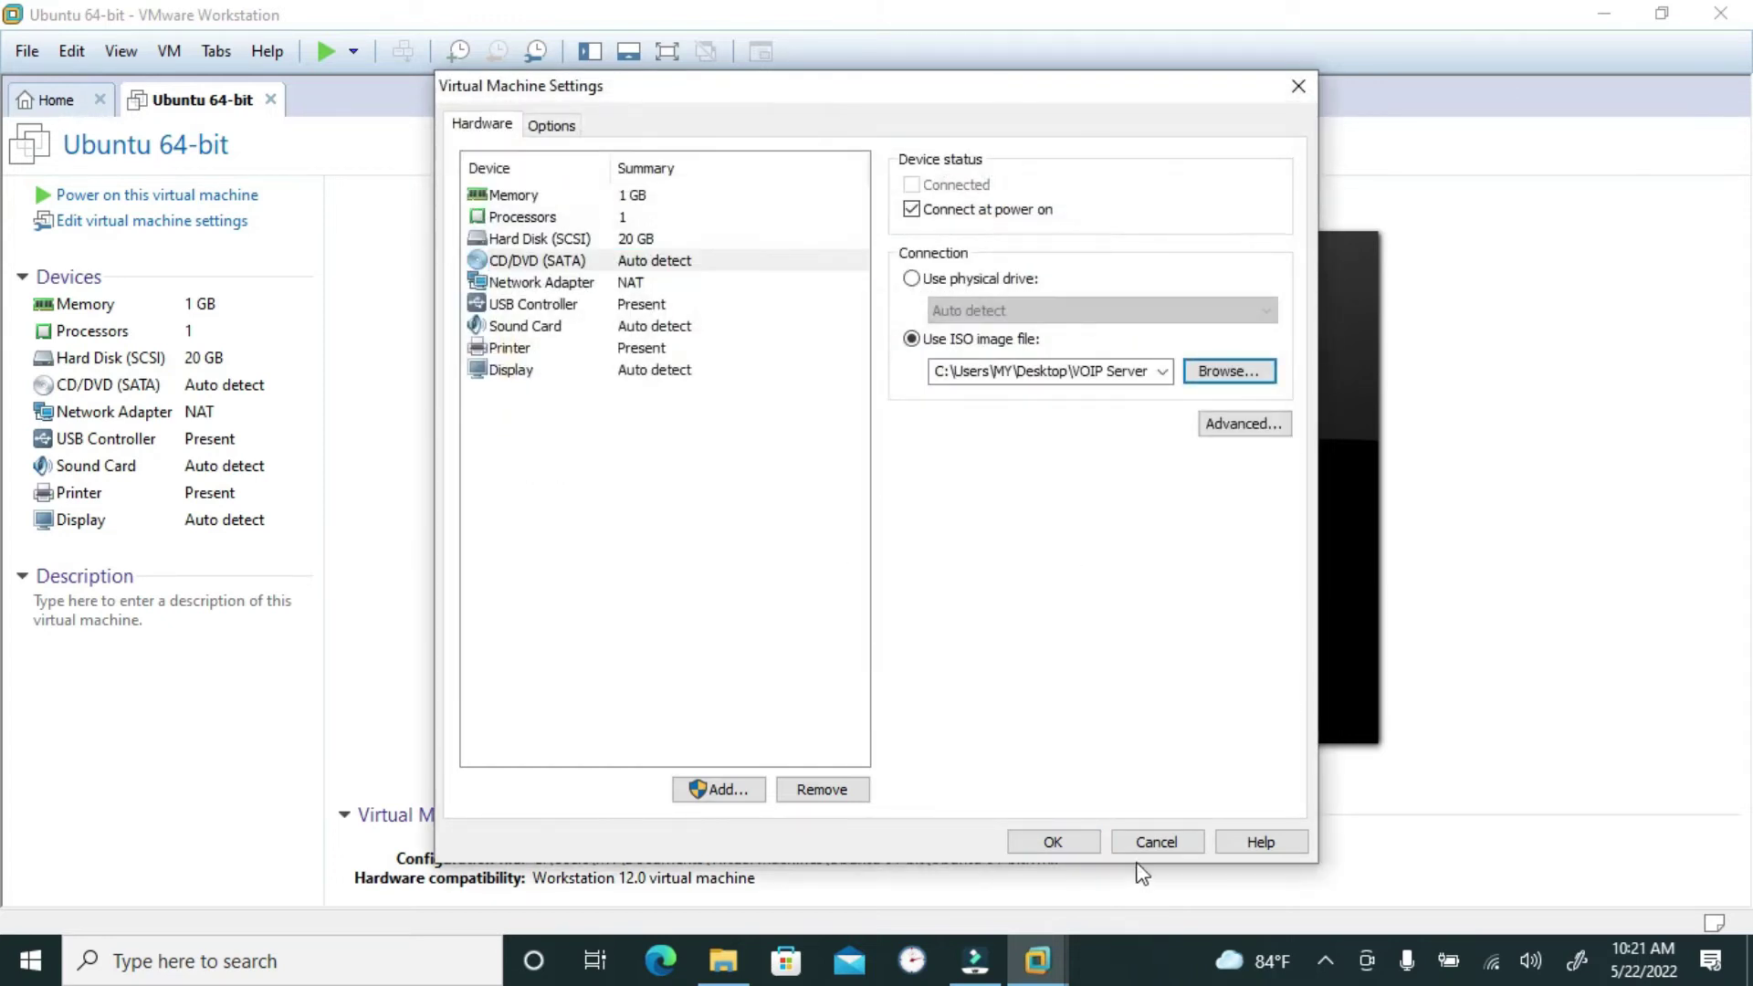
{"action": "left_click", "coordinate": [1066, 841]}
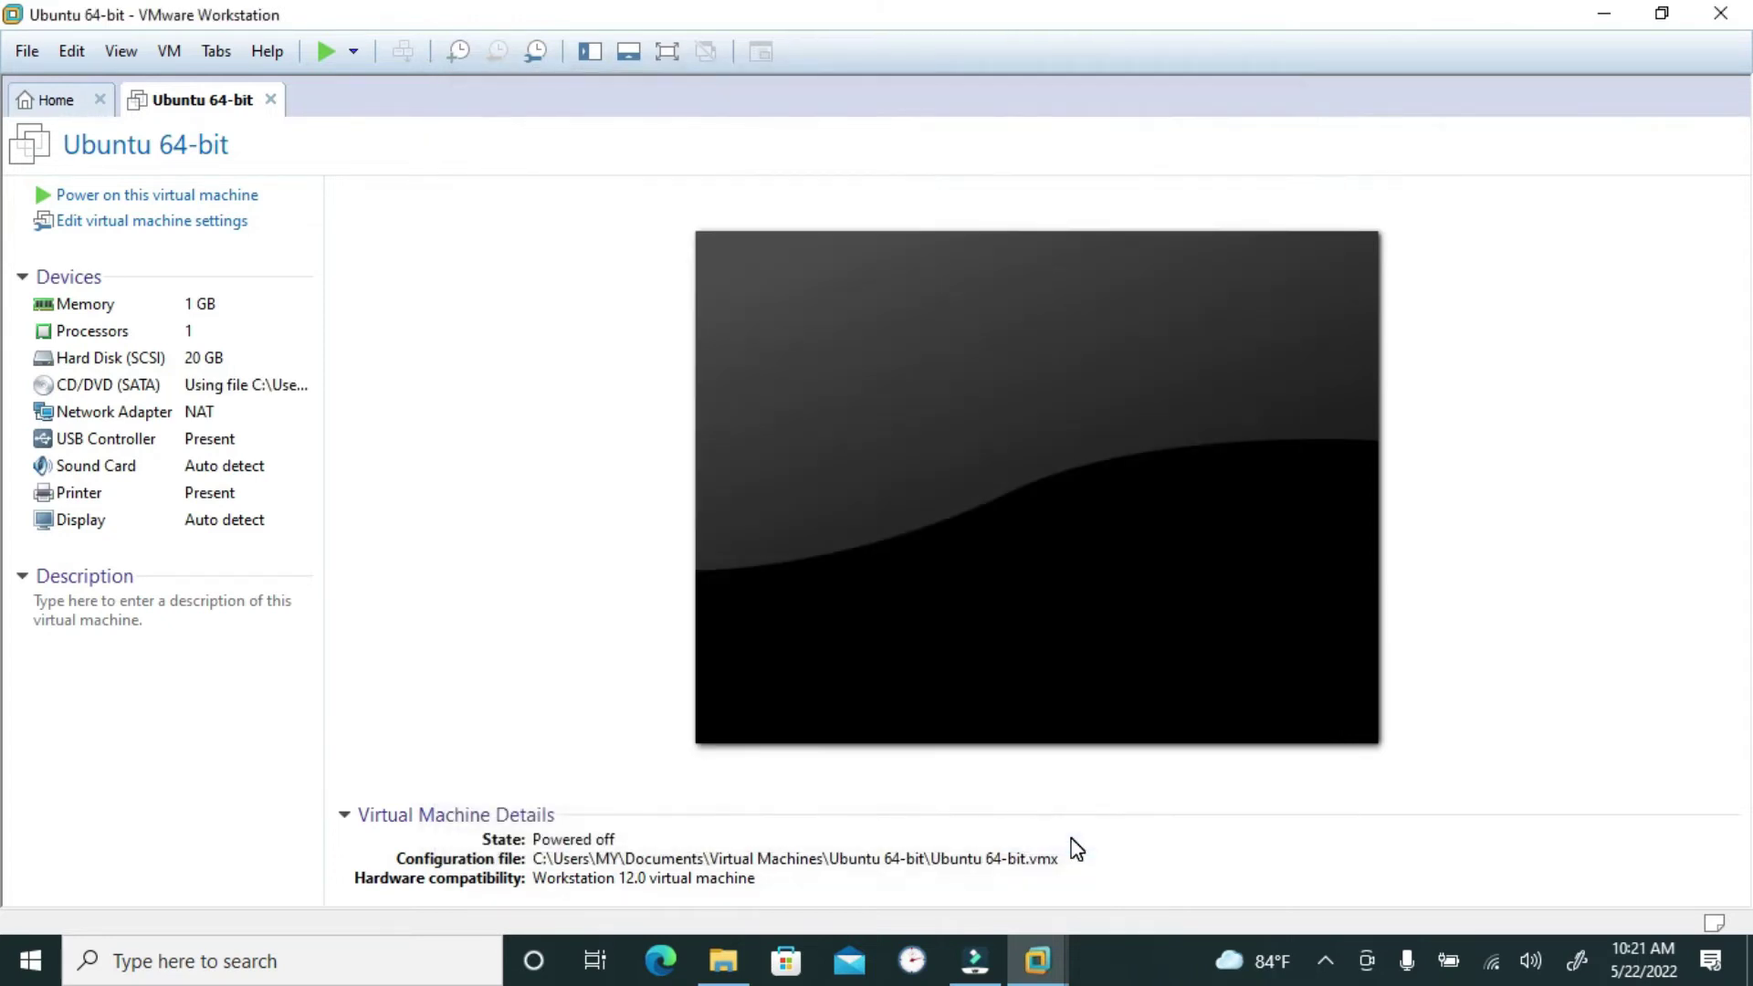
Power on the Ubuntu 64-bit virtual machine and start the Elastix installation in graphical mode.
{"action": "left_click", "coordinate": [332, 53]}
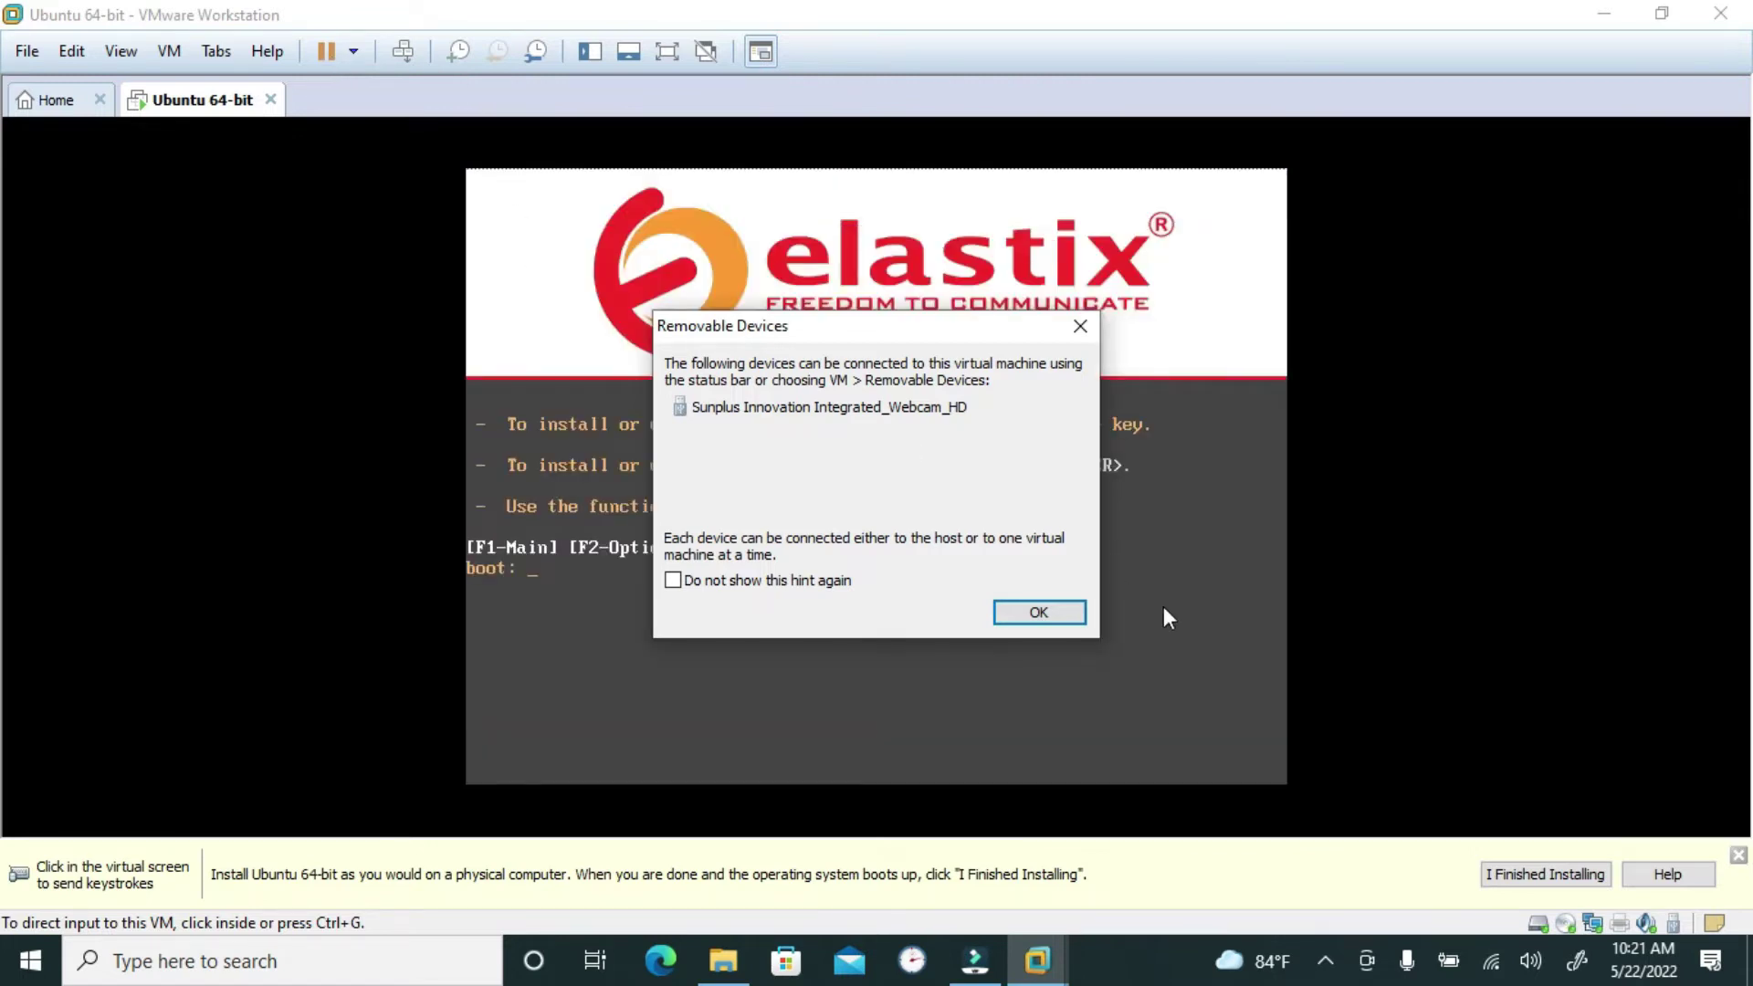
{"action": "left_click", "coordinate": [1057, 613]}
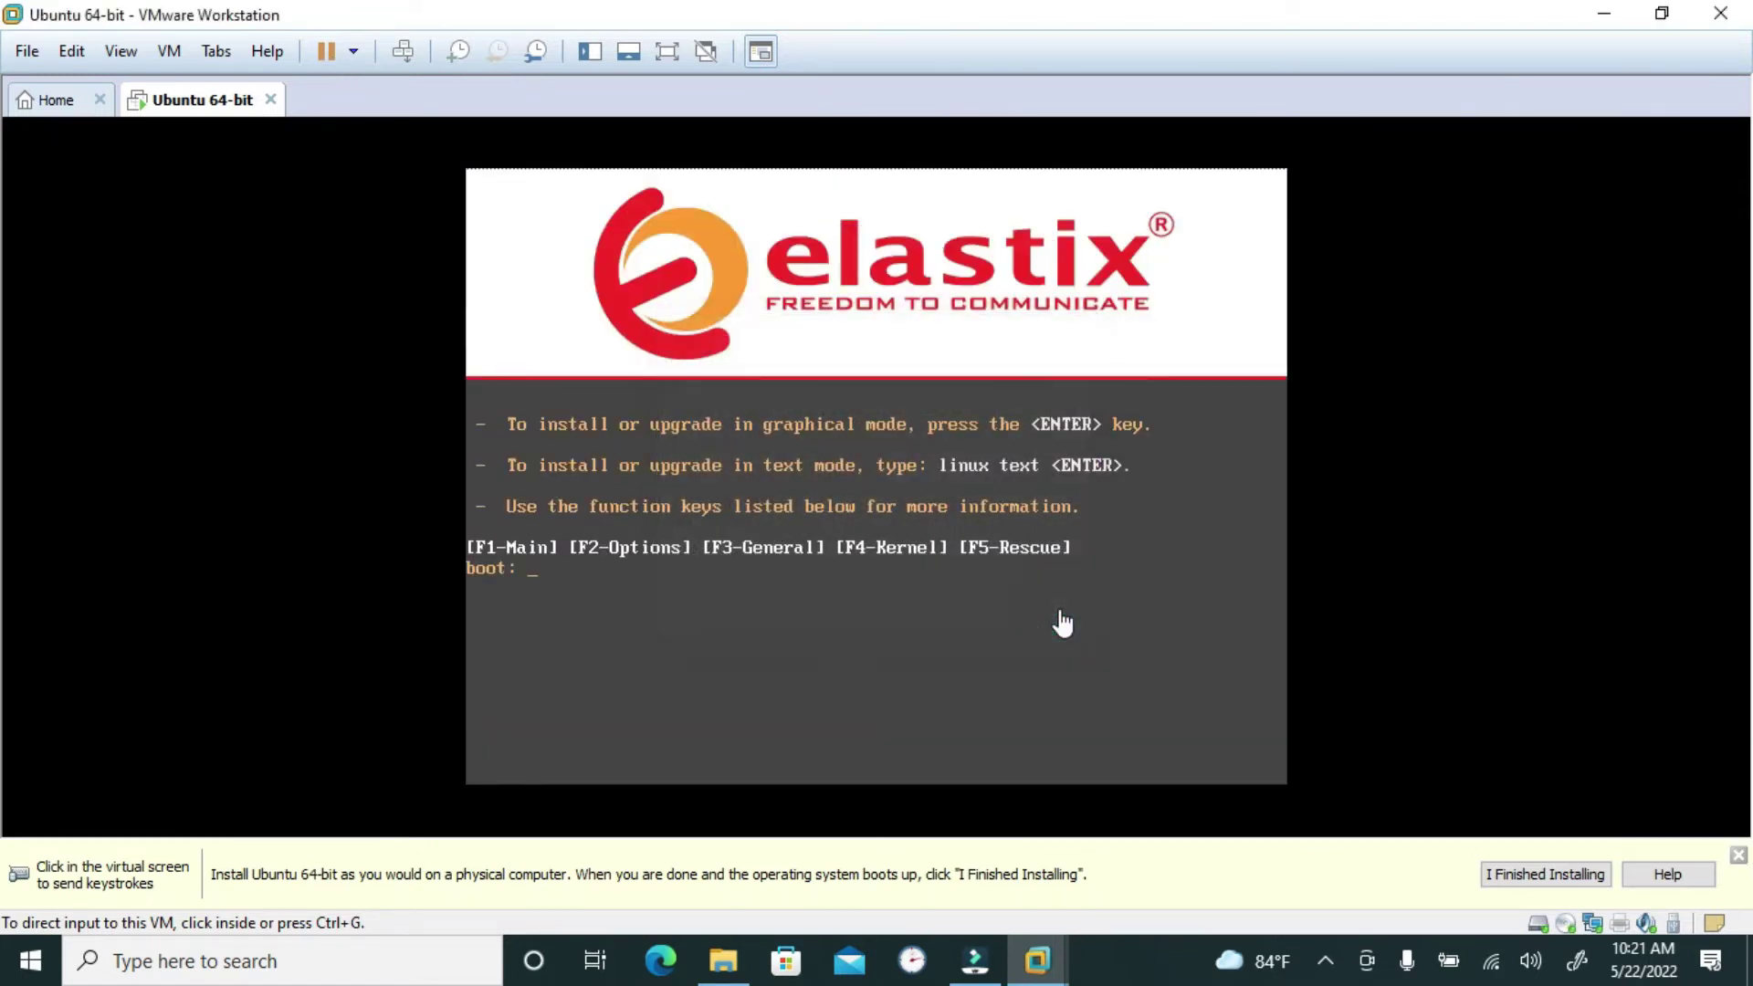
{"action": "left_click", "coordinate": [1739, 856]}
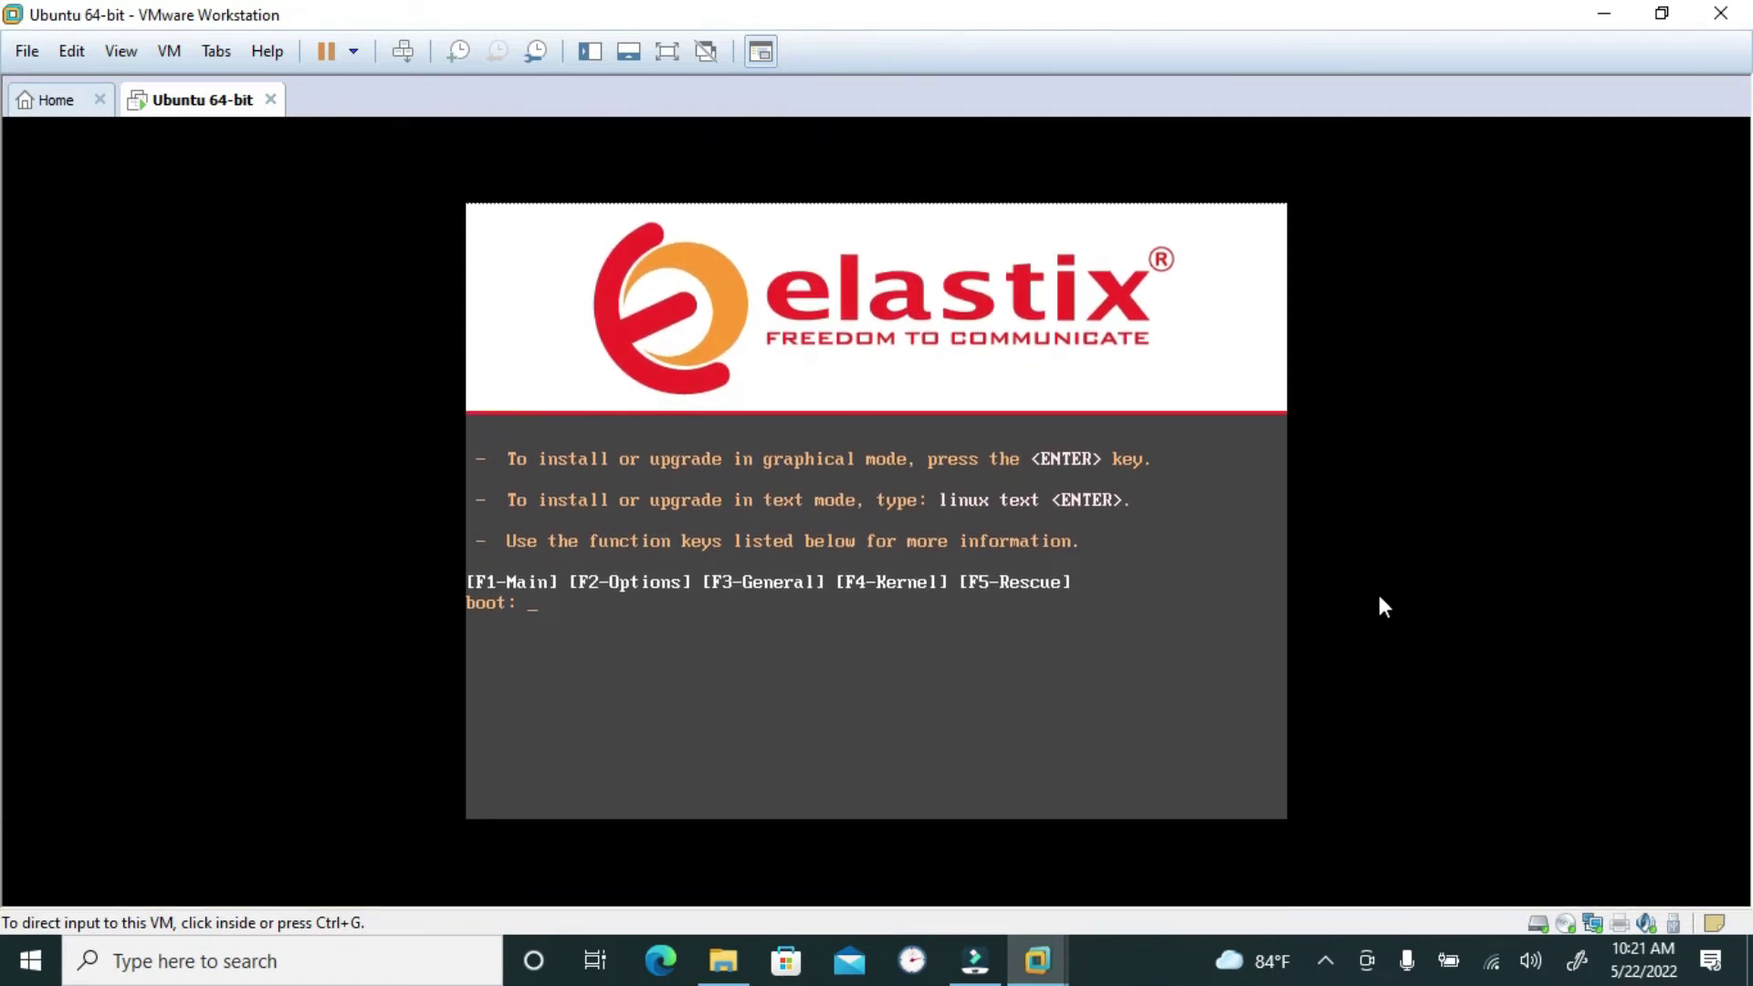
{"action": "left_click", "coordinate": [1090, 509]}
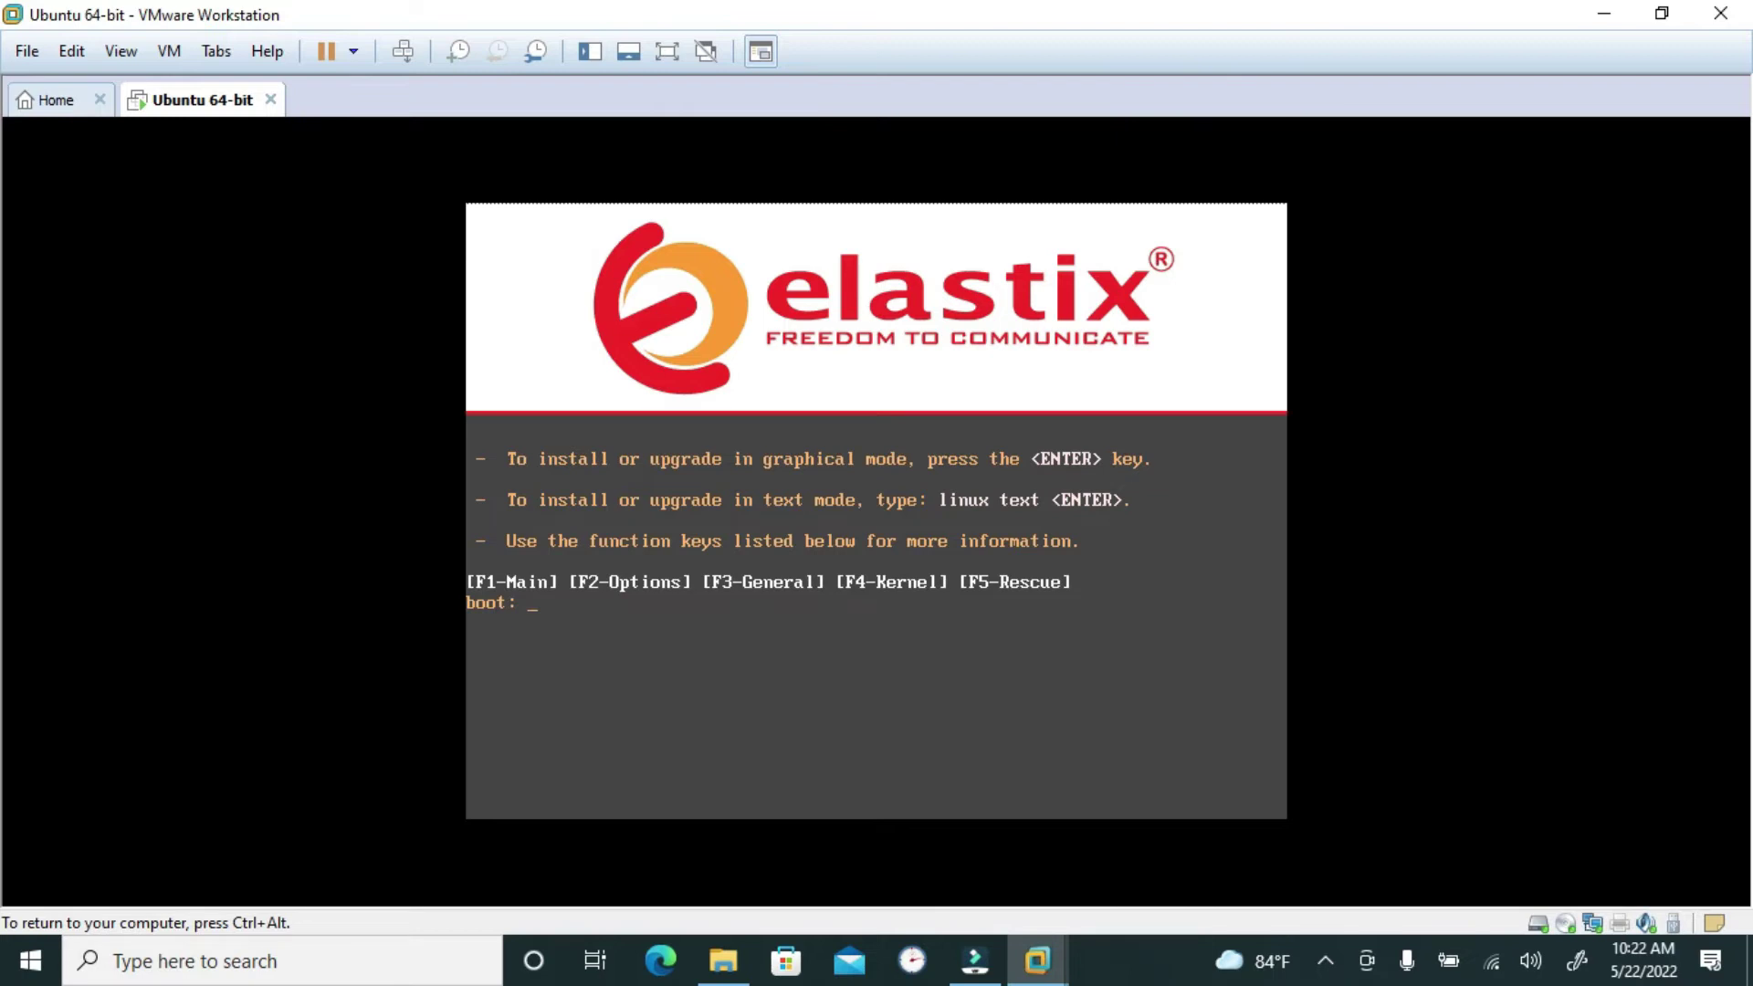
{"action": "key", "text": "Return"}
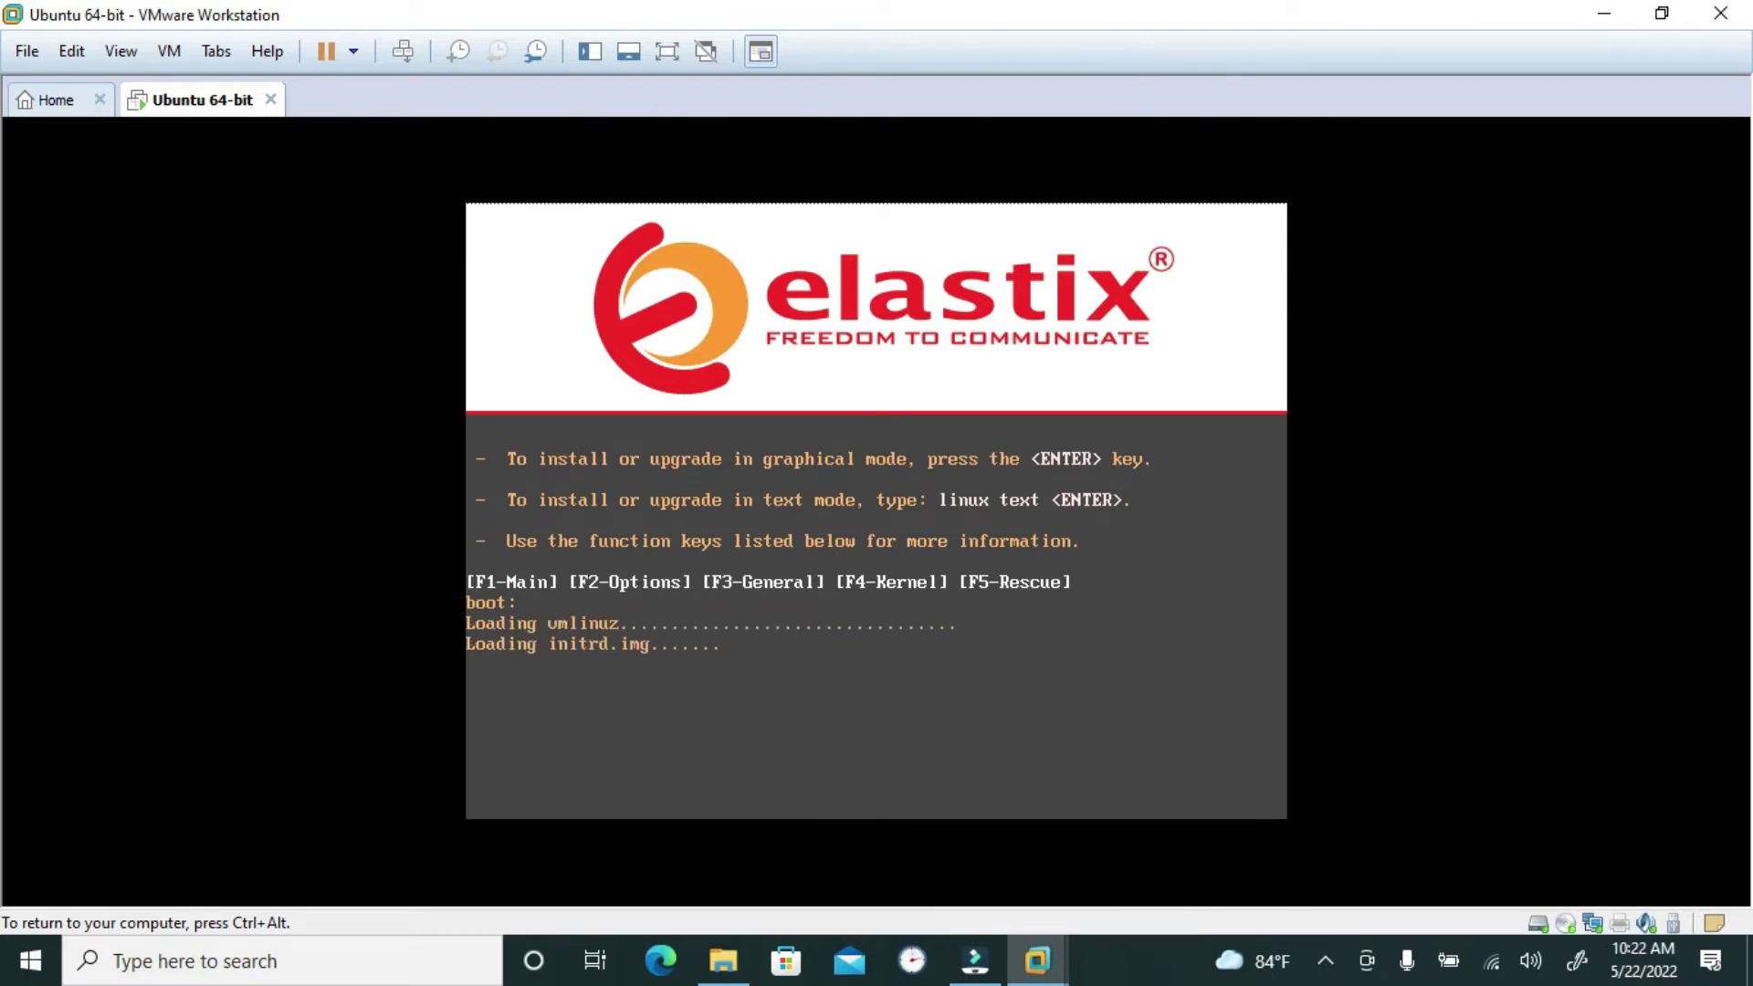